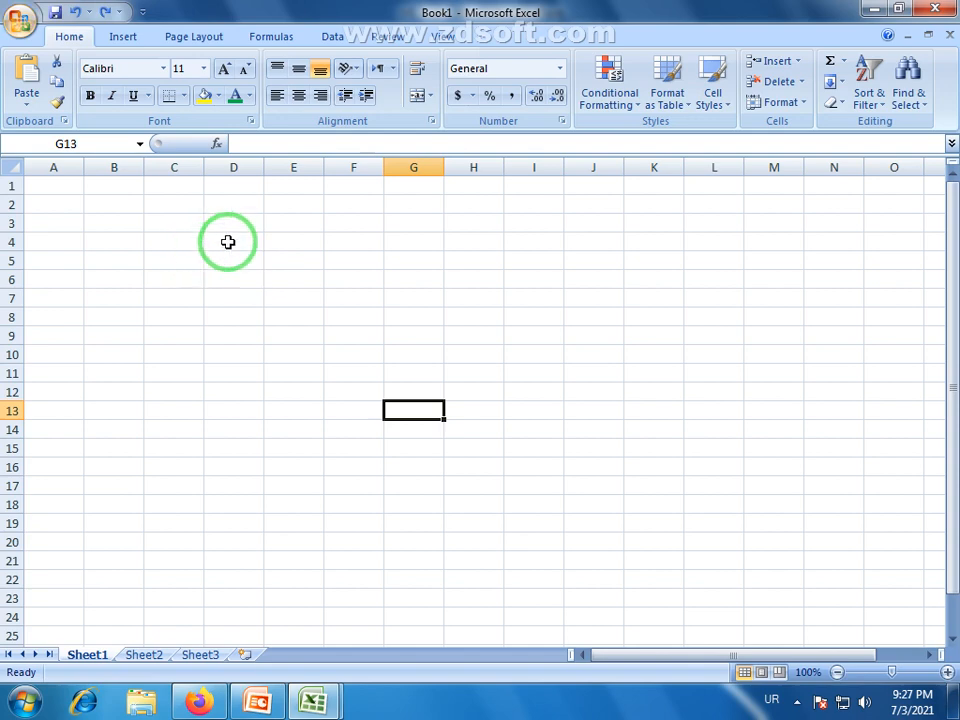
Widen column D to more than twice its default width
click(230, 241)
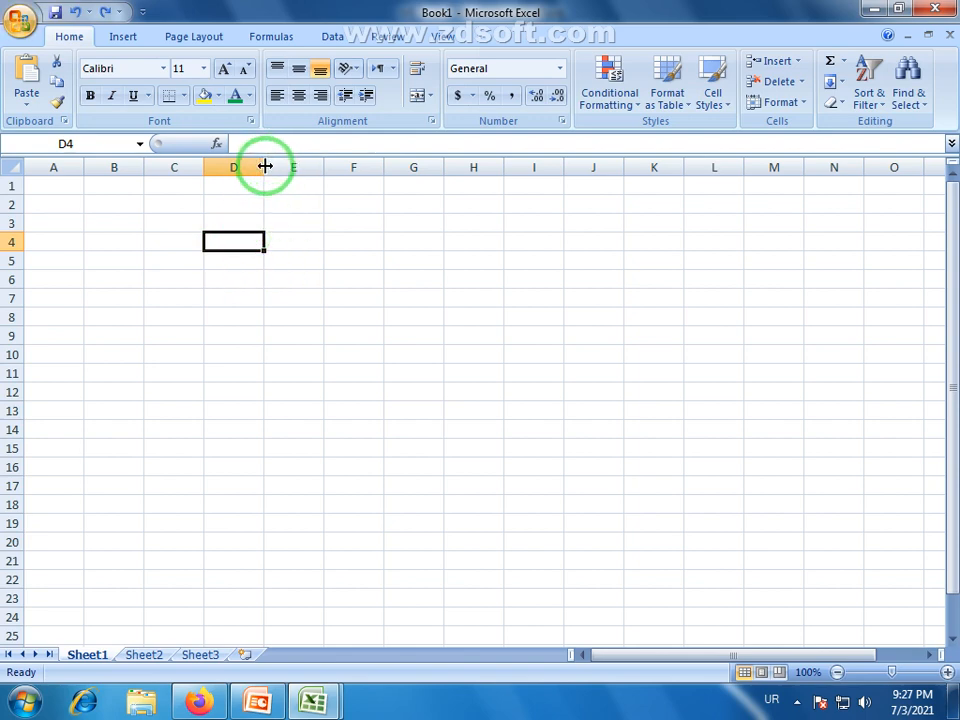
drag(264, 167, 349, 166)
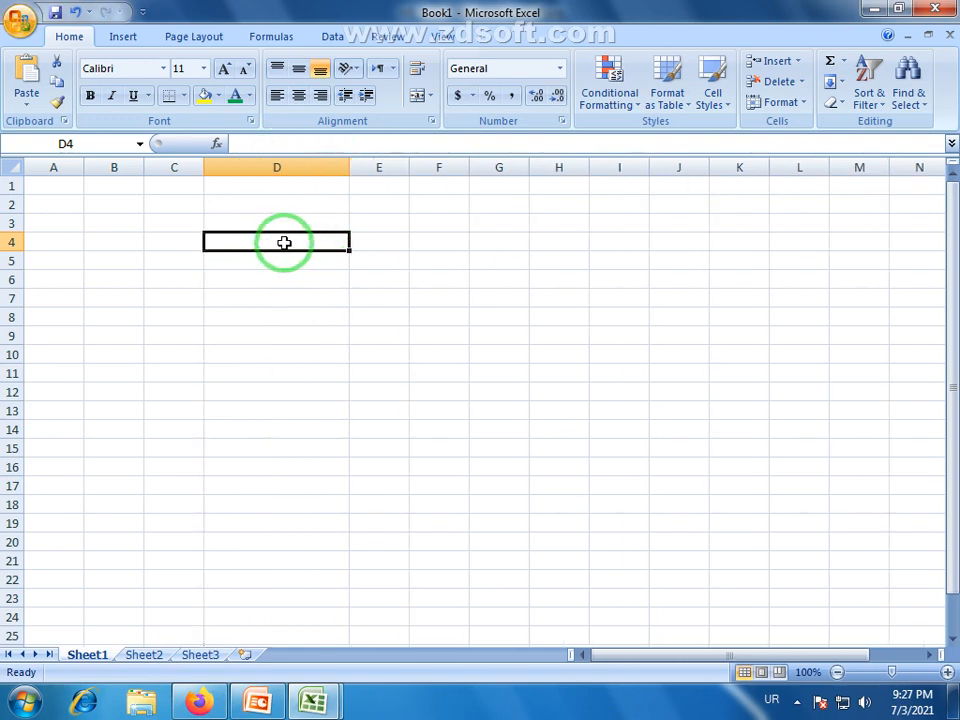
Apply the bold 18-point Cambria cell style to the entire worksheet
click(12, 168)
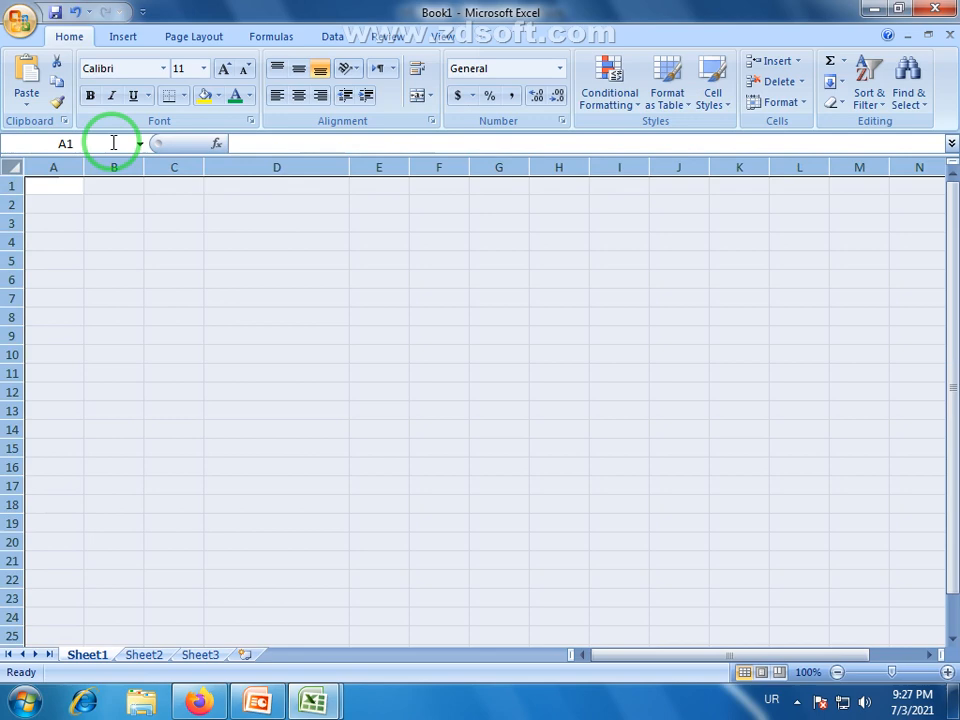
click(718, 97)
click(783, 266)
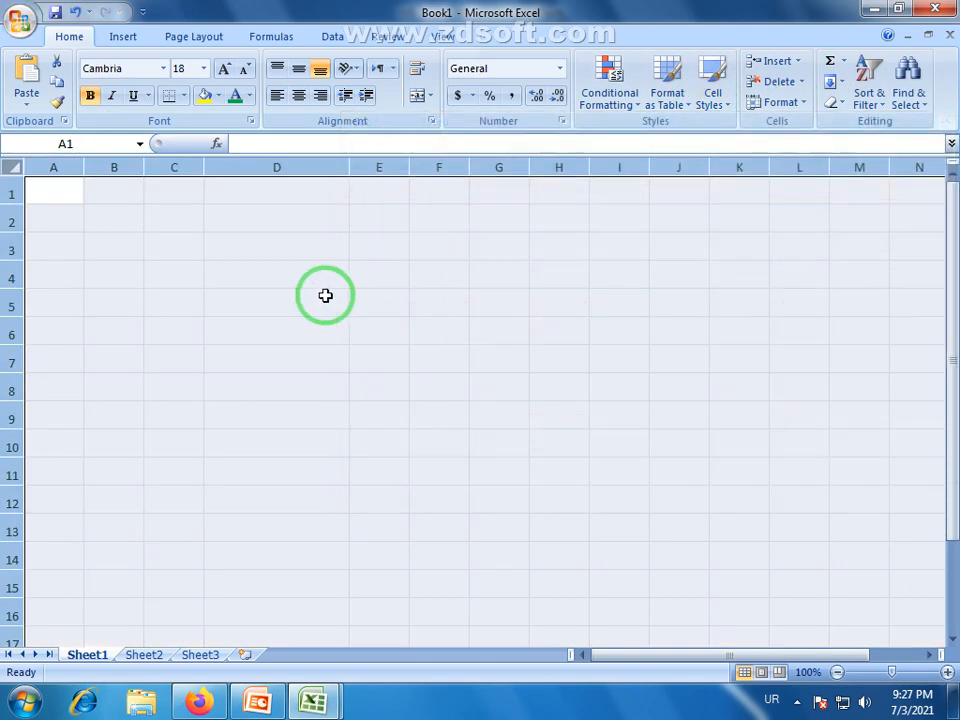
Switch the input language to English (United States) and enter "Pakistan" in cell D3
click(285, 238)
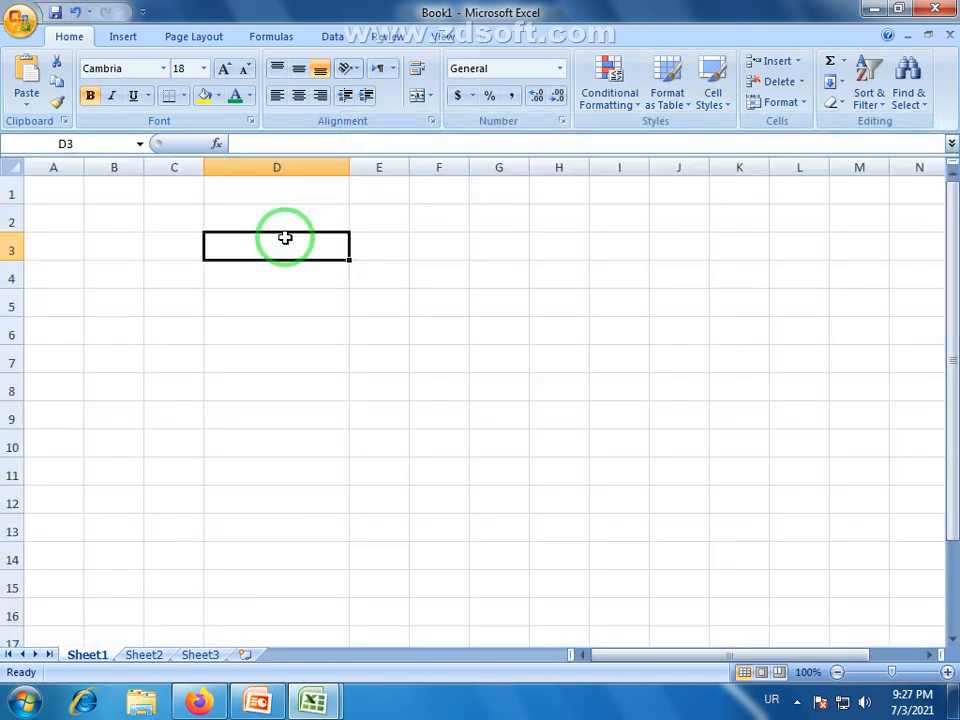
text(ب)
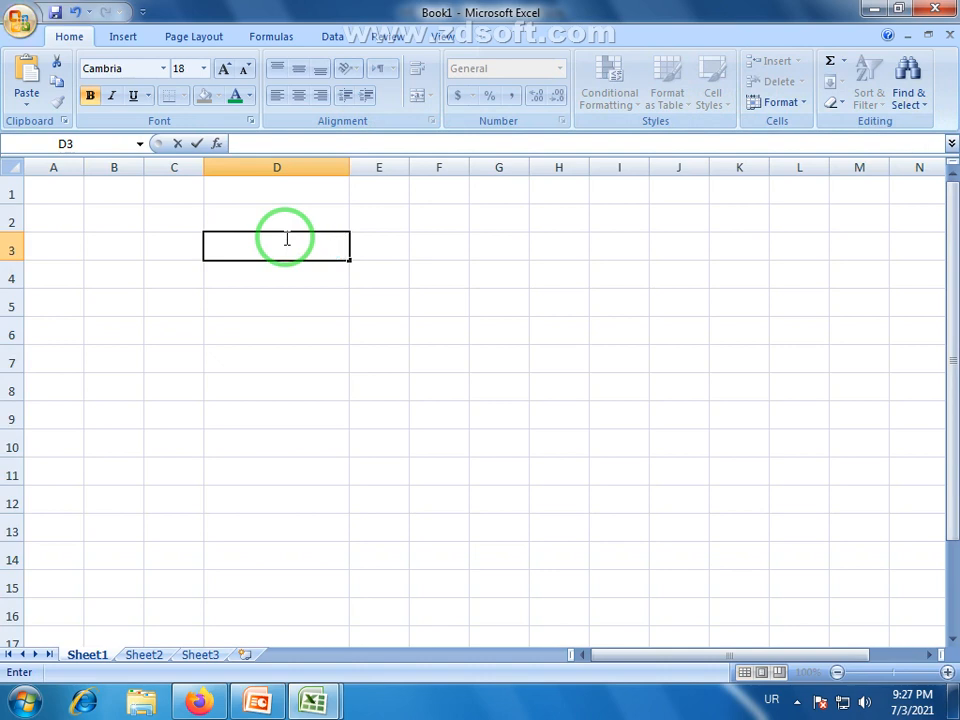
click(771, 703)
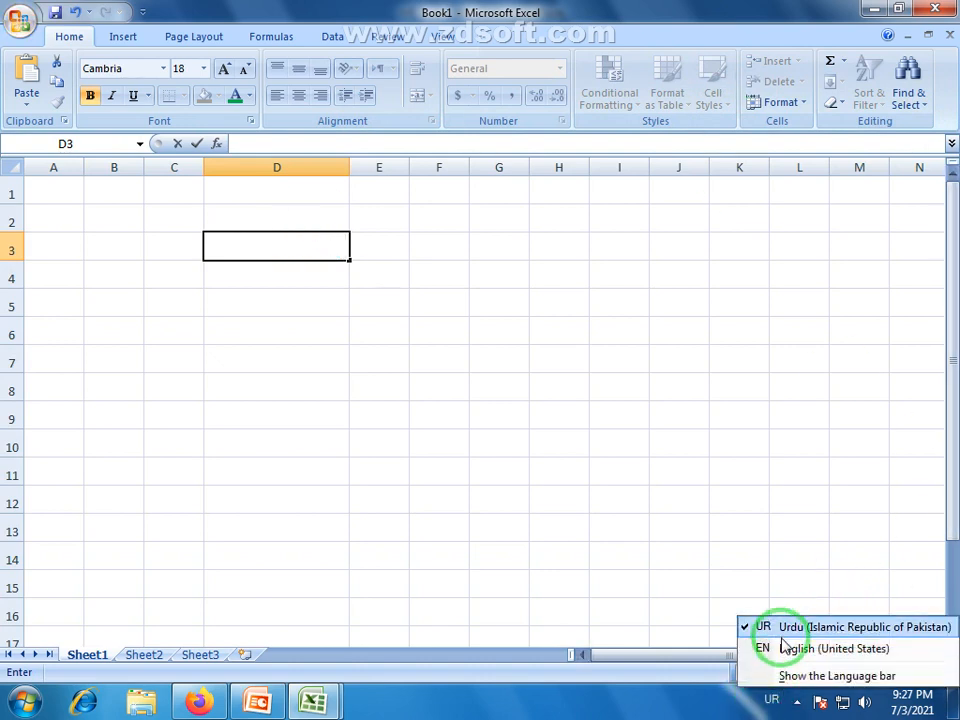
click(337, 308)
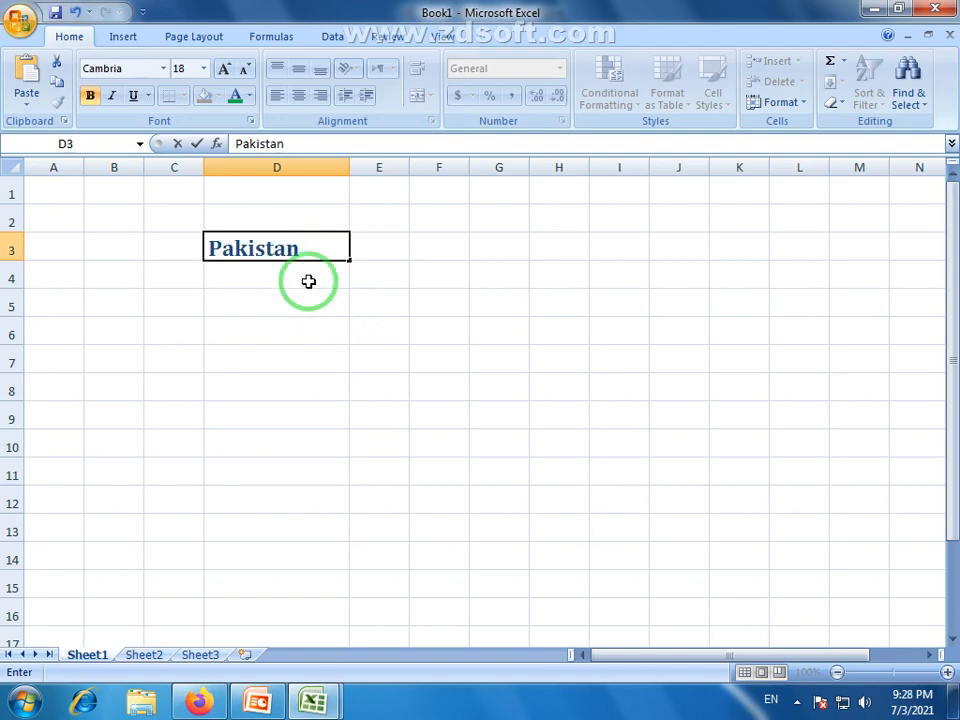
click(298, 272)
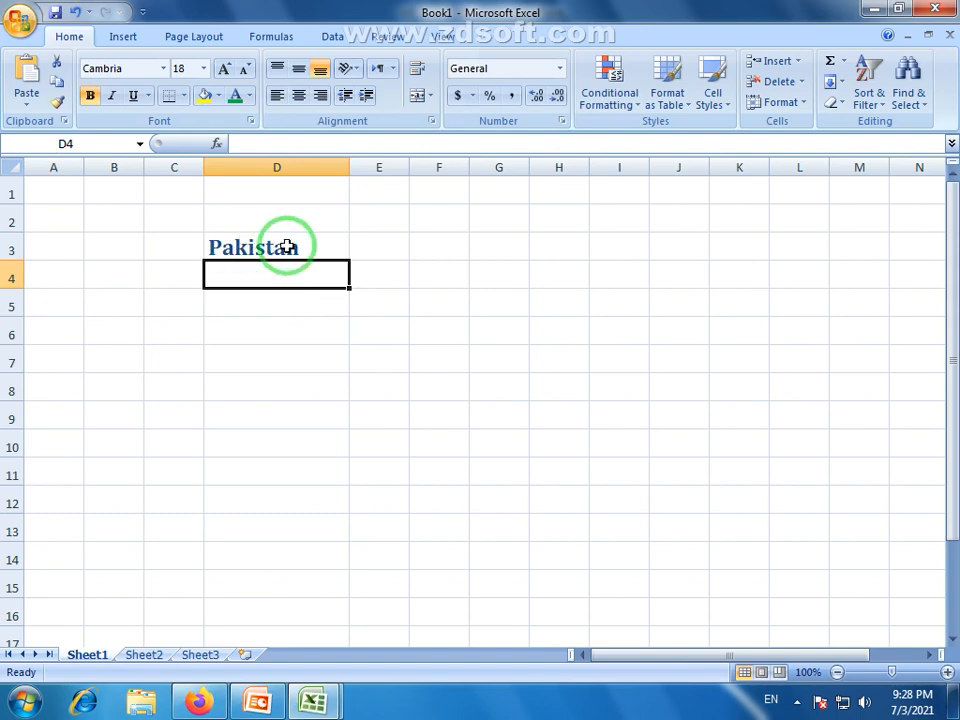
click(287, 248)
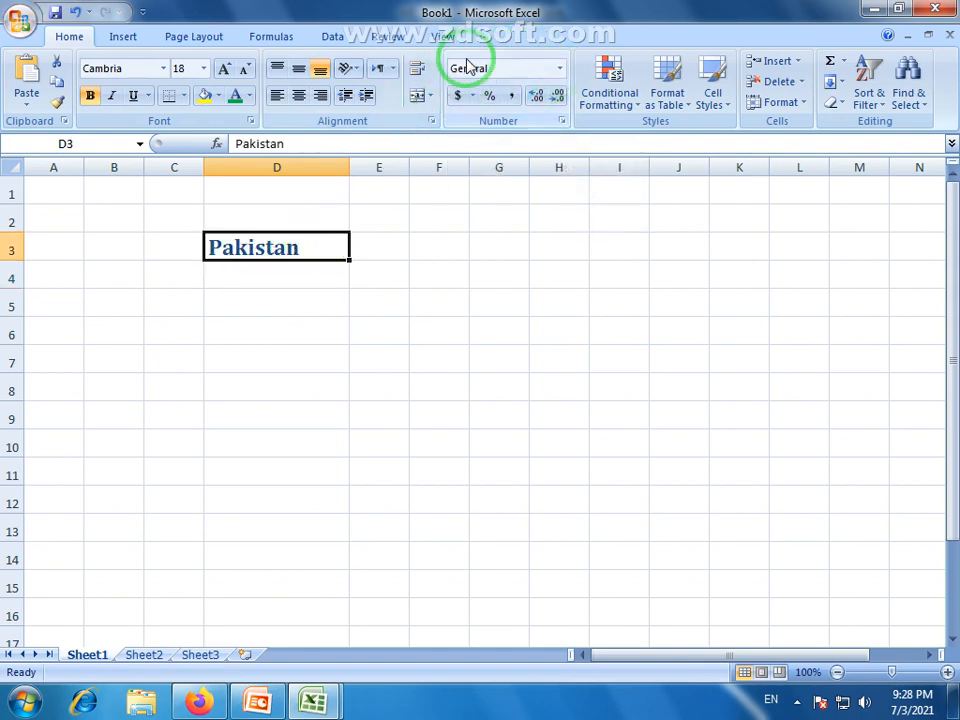
click(285, 272)
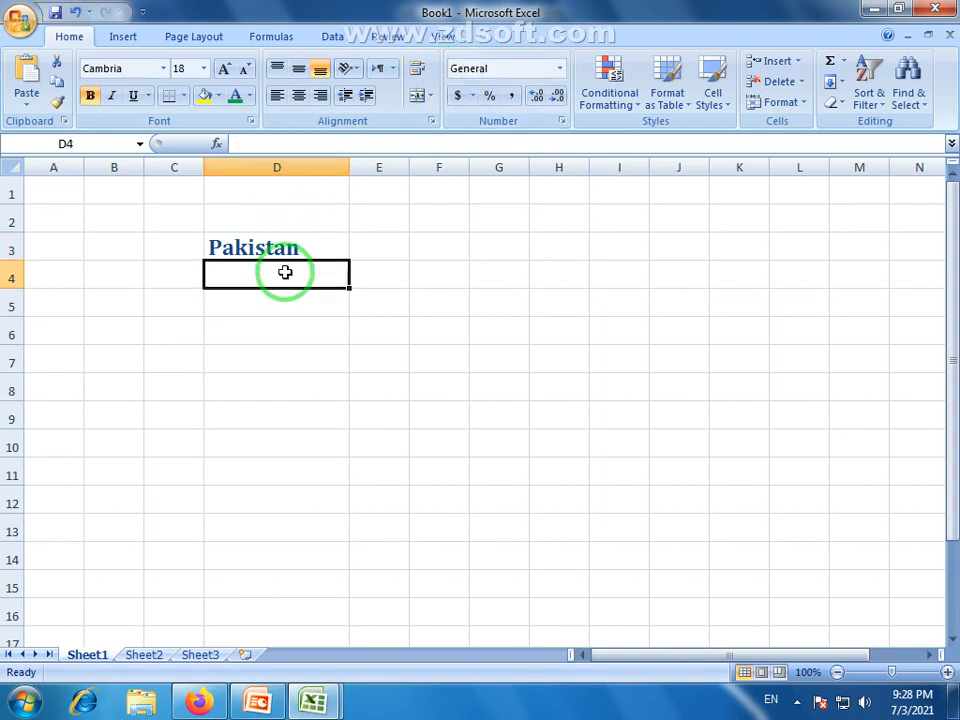
click(297, 243)
click(301, 276)
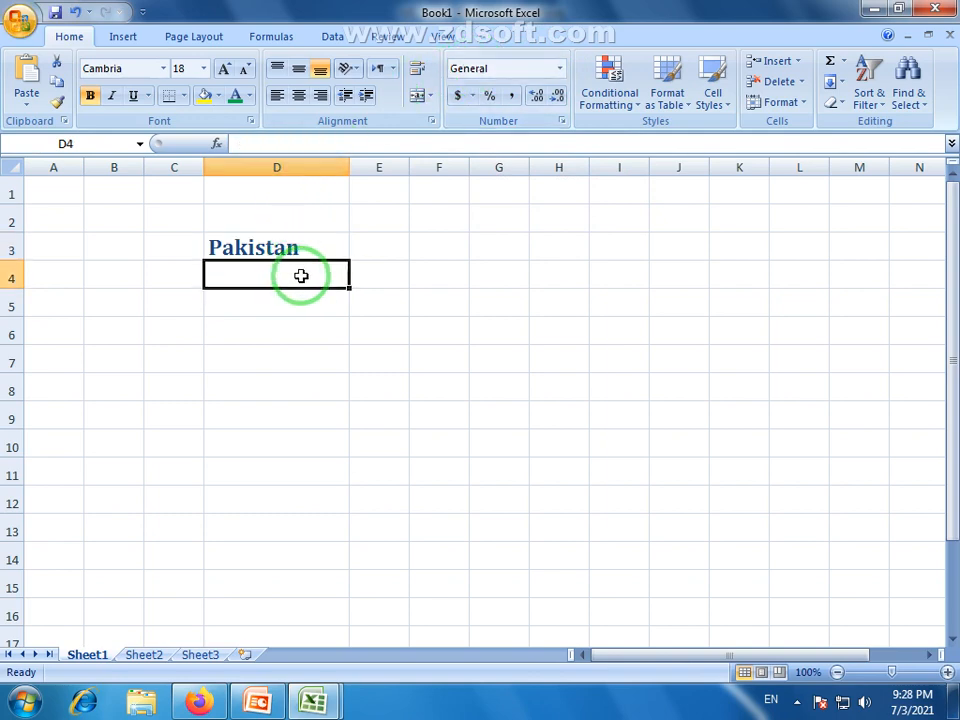
click(295, 301)
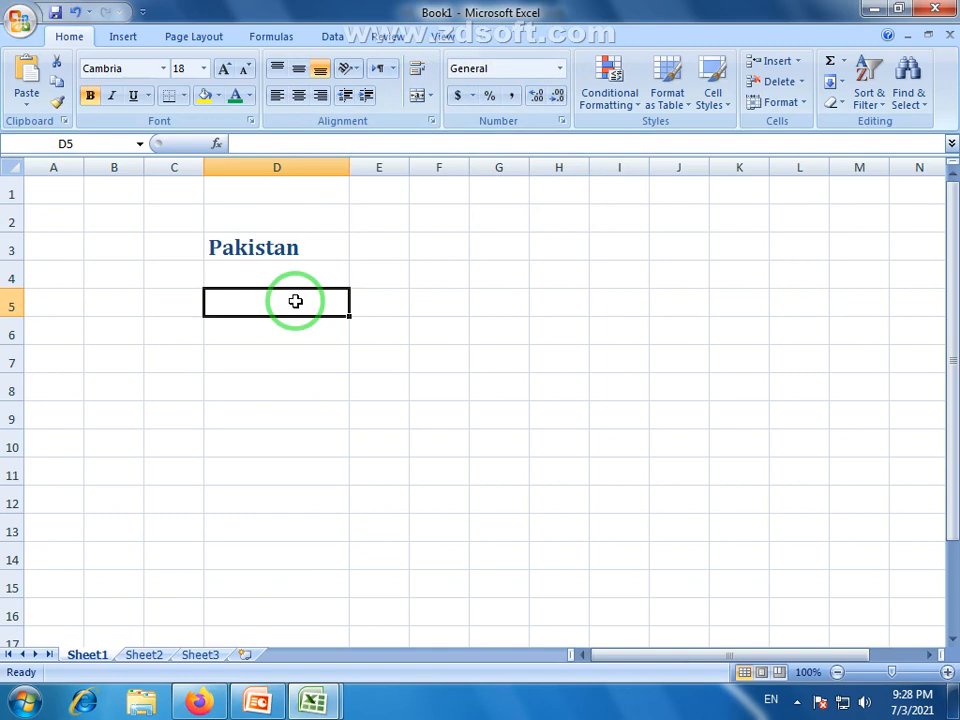
drag(281, 338, 275, 558)
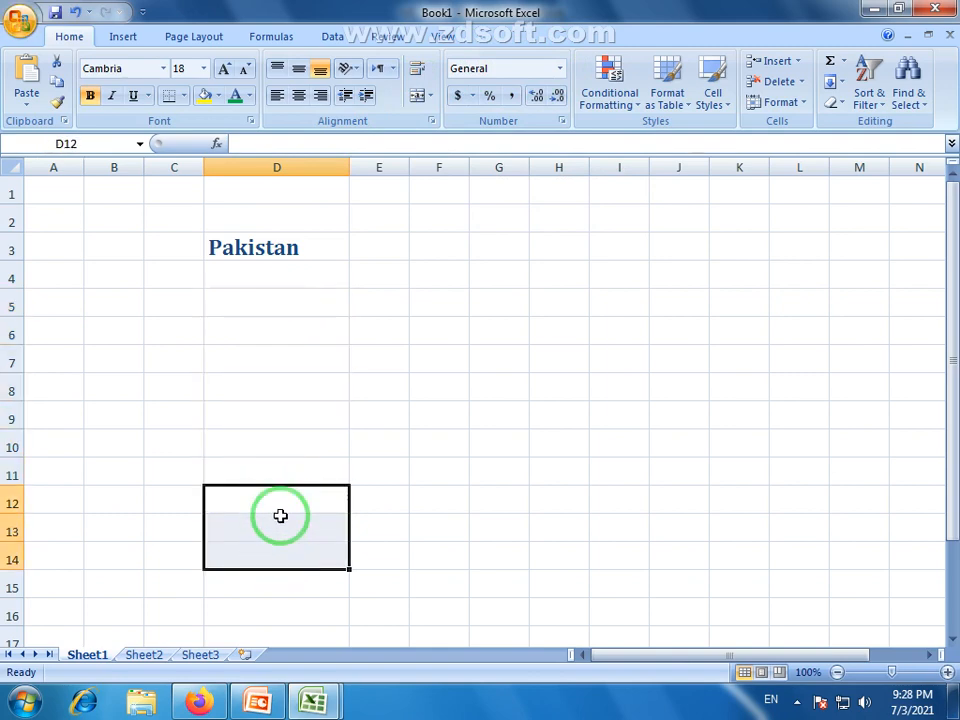
drag(257, 317, 270, 420)
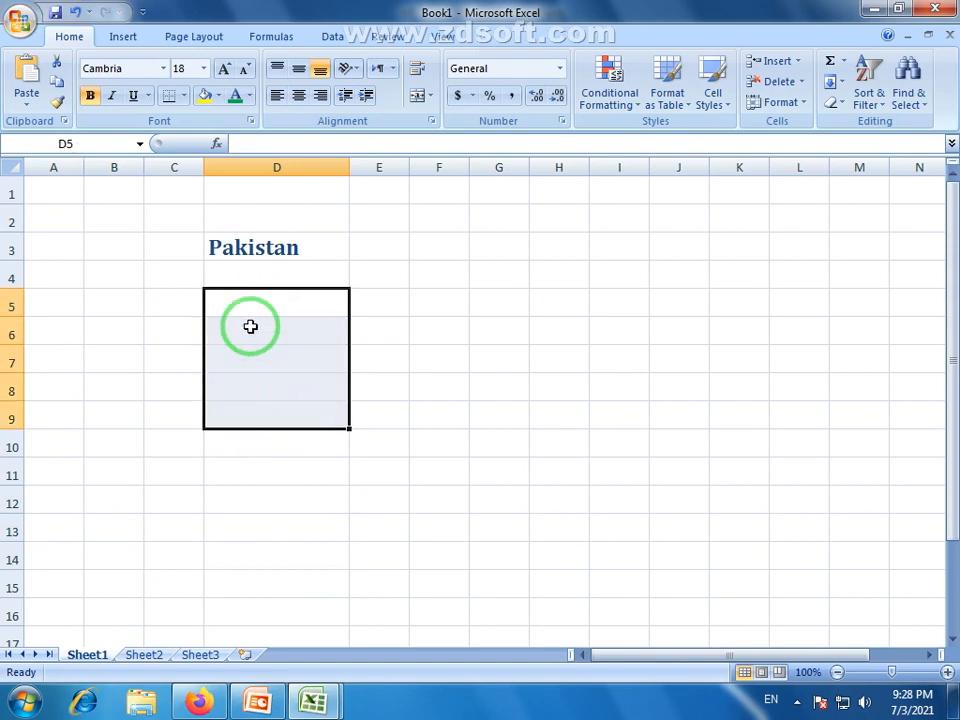
click(306, 247)
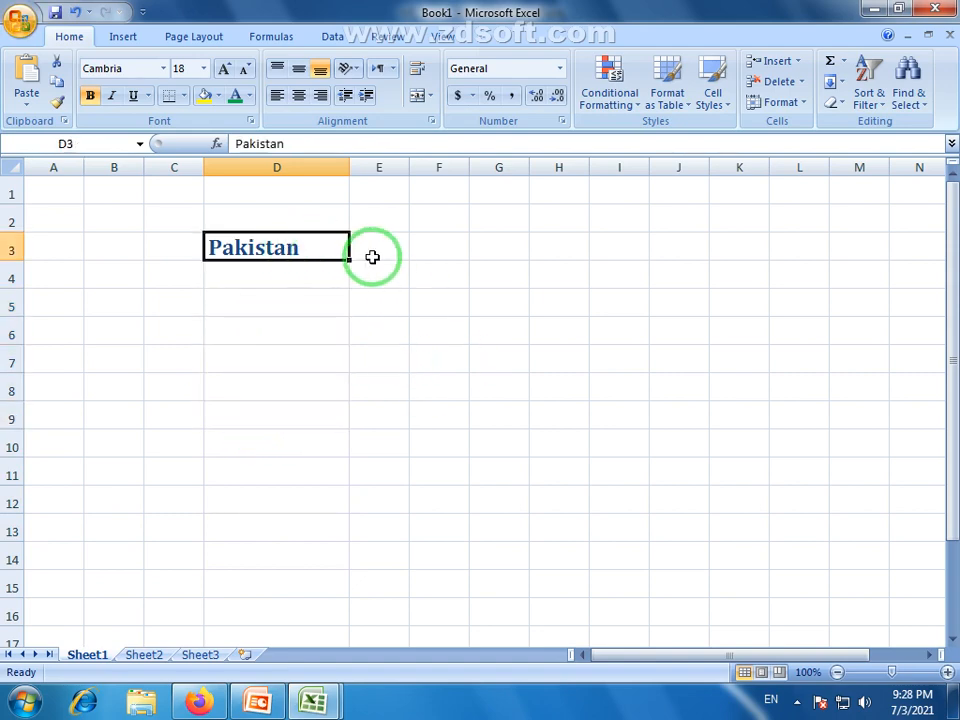
Widen column E to about one and a half times its default width
click(403, 251)
click(438, 249)
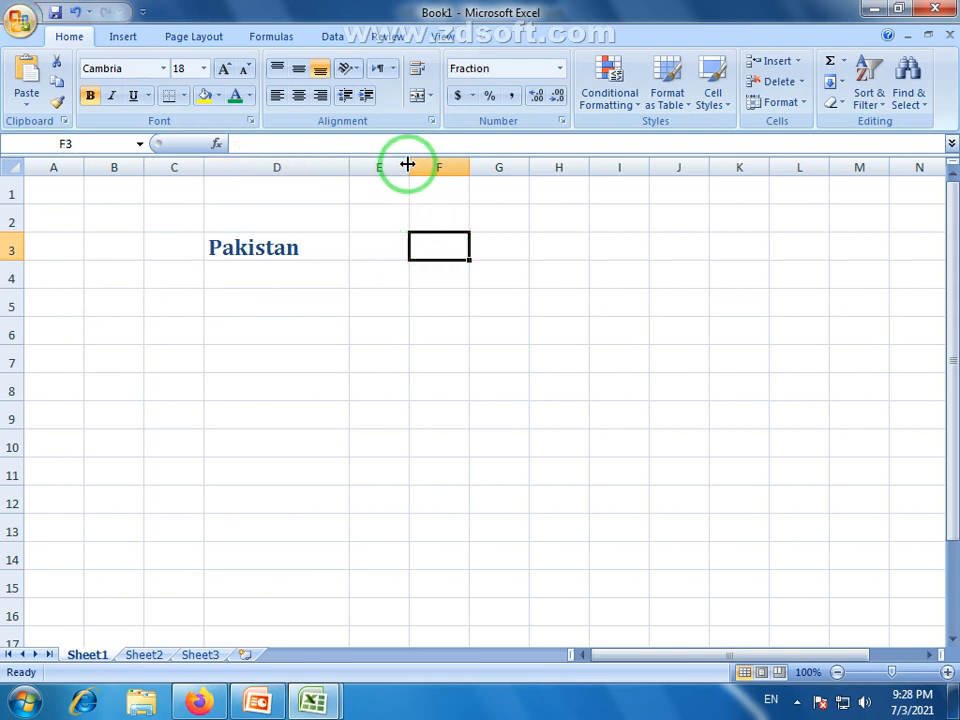
drag(408, 165, 442, 165)
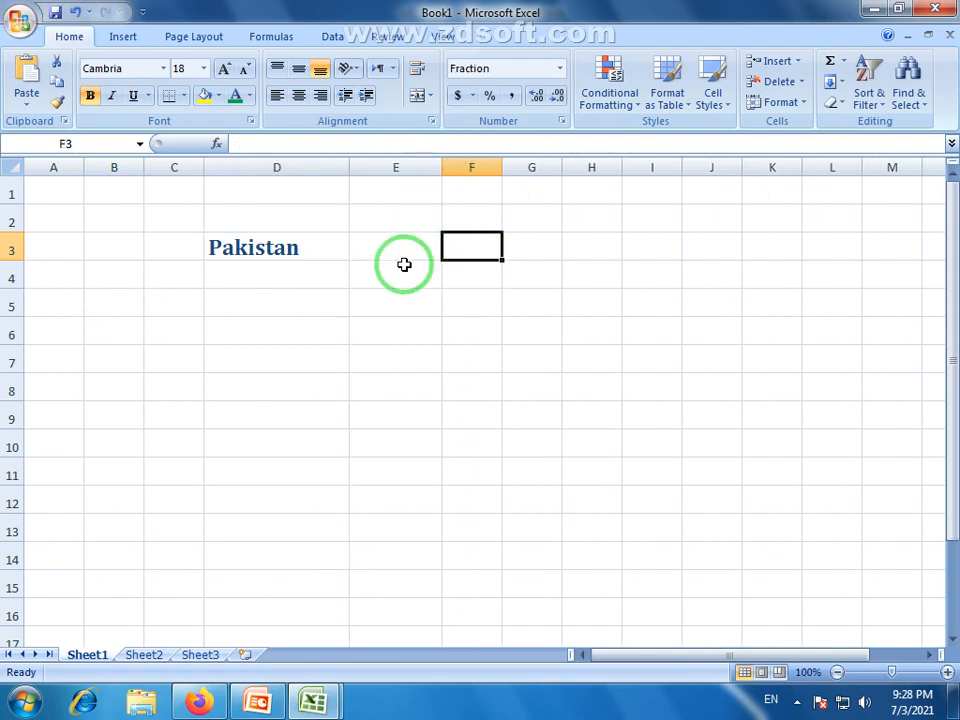
click(416, 249)
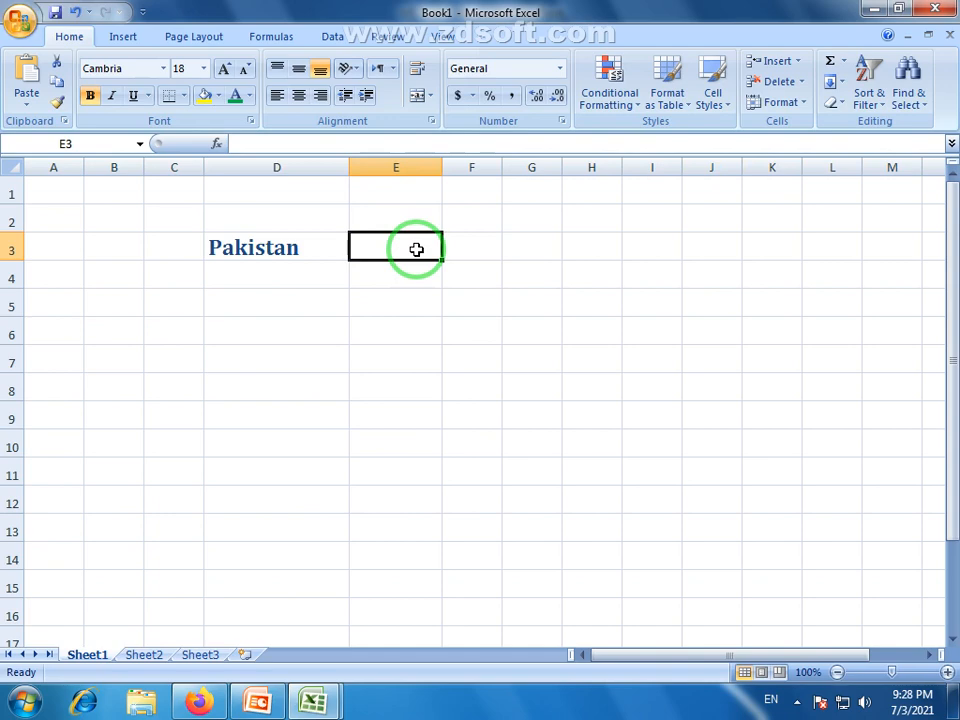
drag(416, 249, 414, 463)
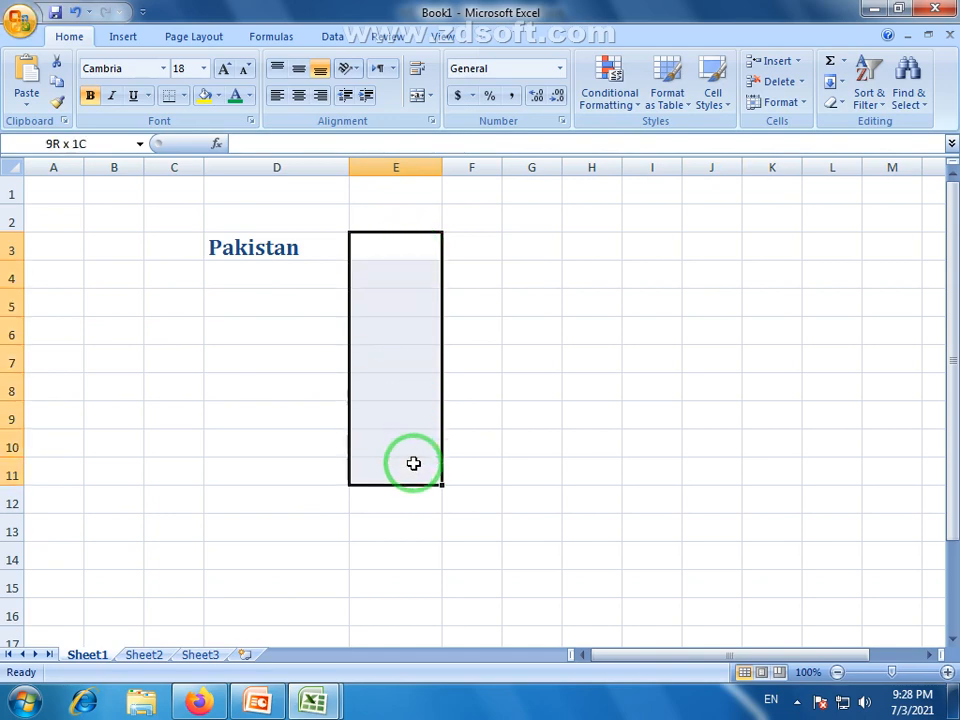
drag(480, 258, 480, 504)
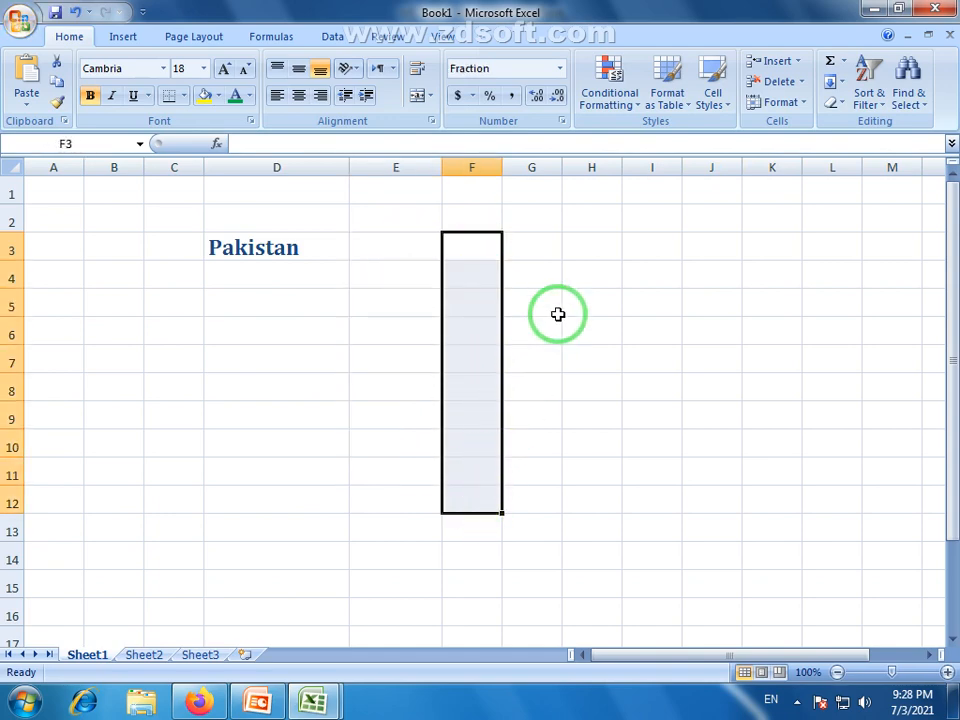
drag(585, 246, 596, 437)
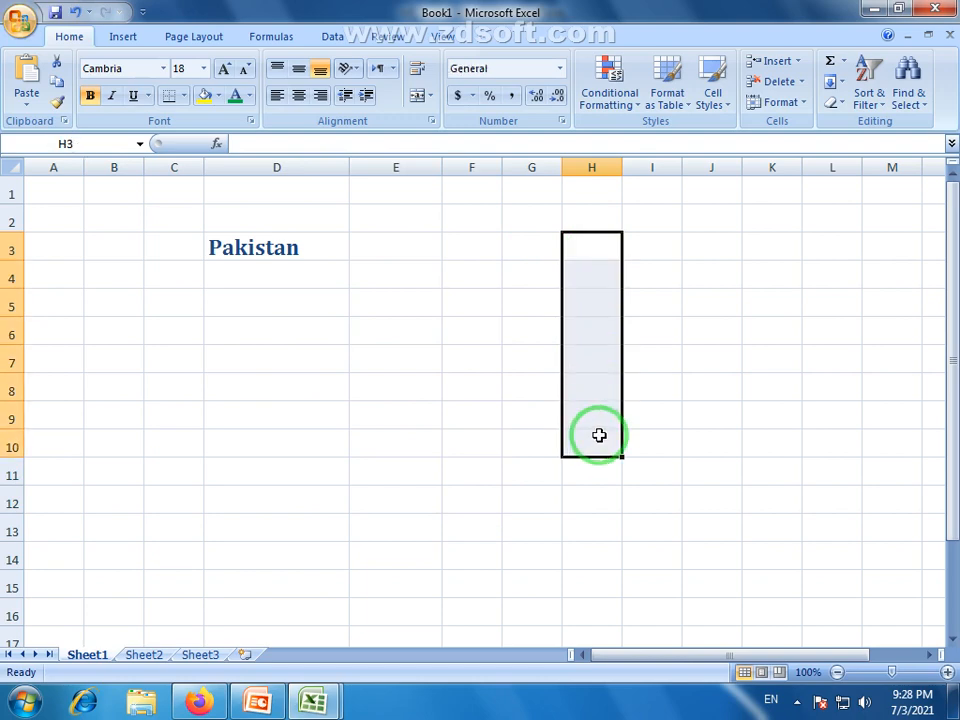
click(653, 241)
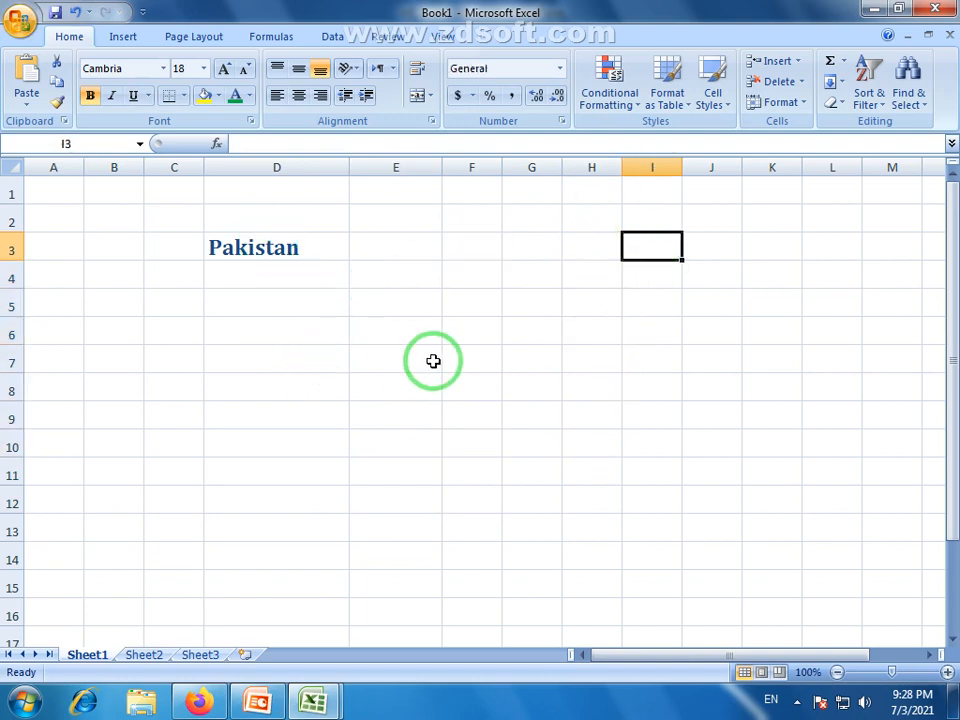
Narrow column D so it fits closely around the word "Pakistan" in D3
drag(348, 166, 311, 166)
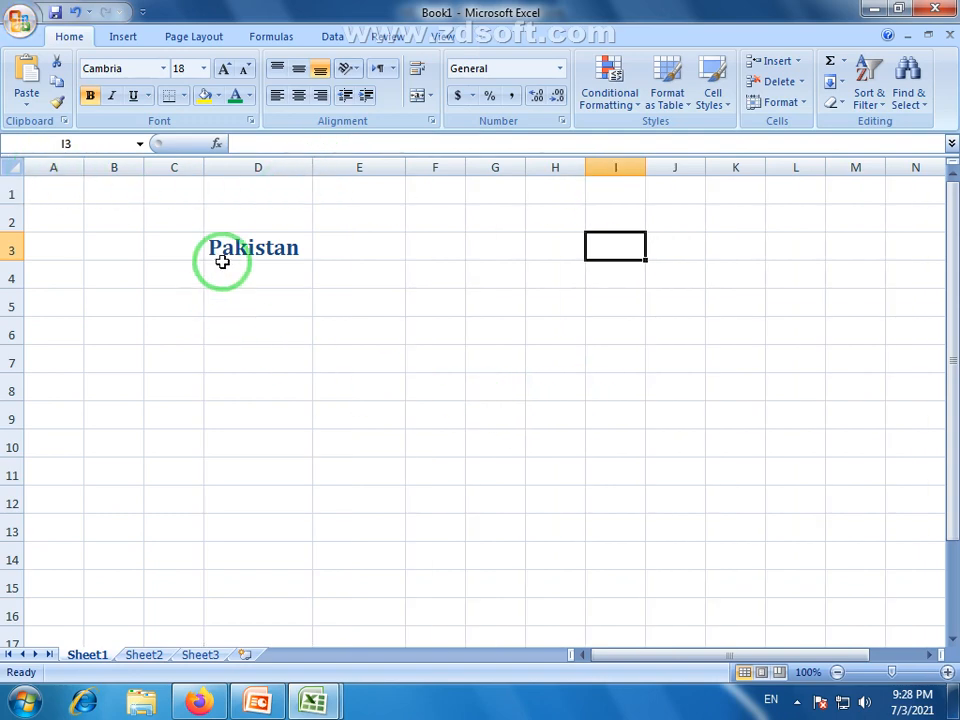
click(282, 246)
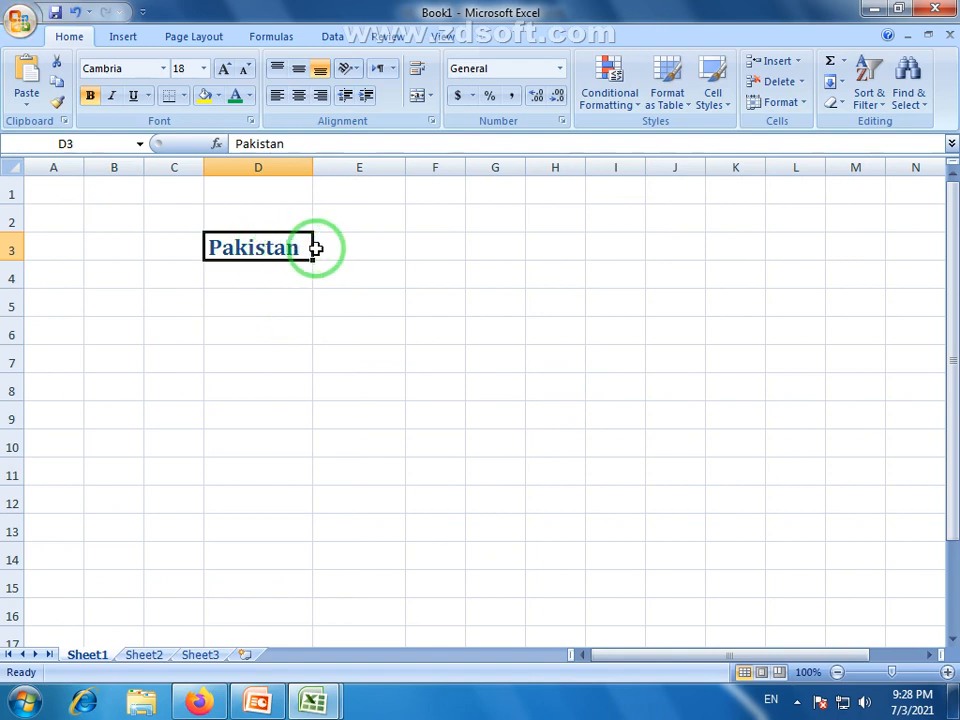
click(365, 249)
click(429, 249)
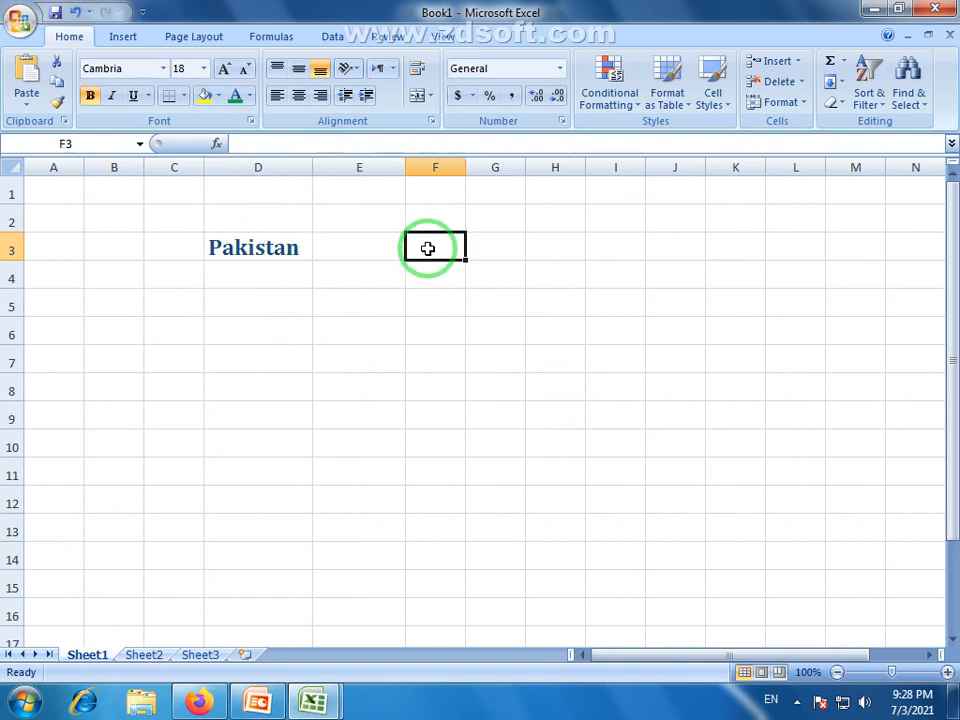
click(370, 248)
click(283, 249)
click(304, 275)
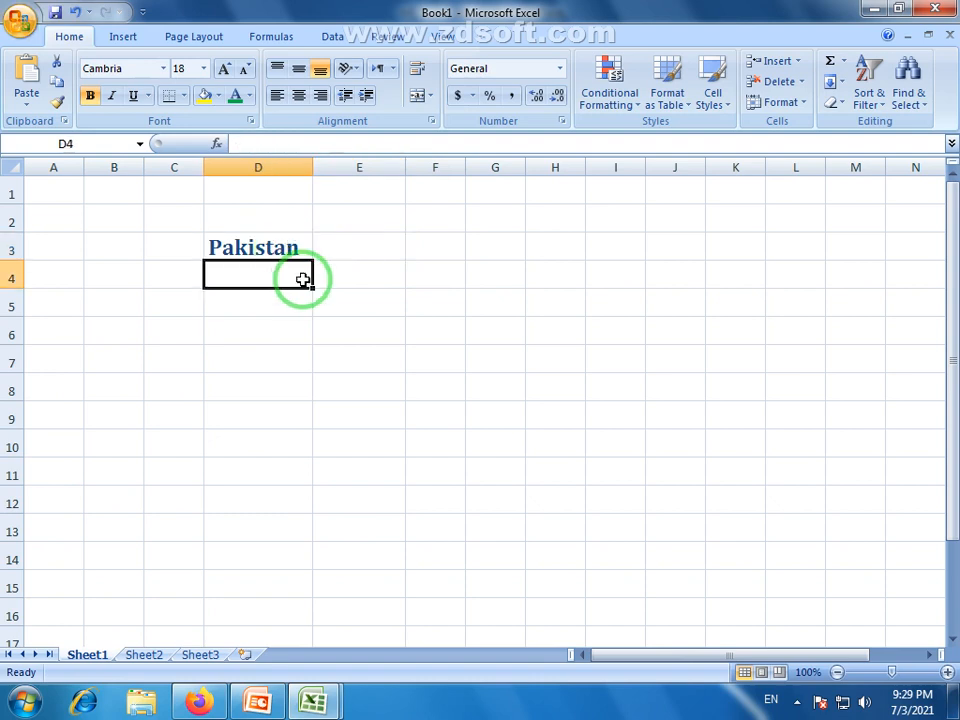
click(354, 274)
click(369, 248)
click(286, 243)
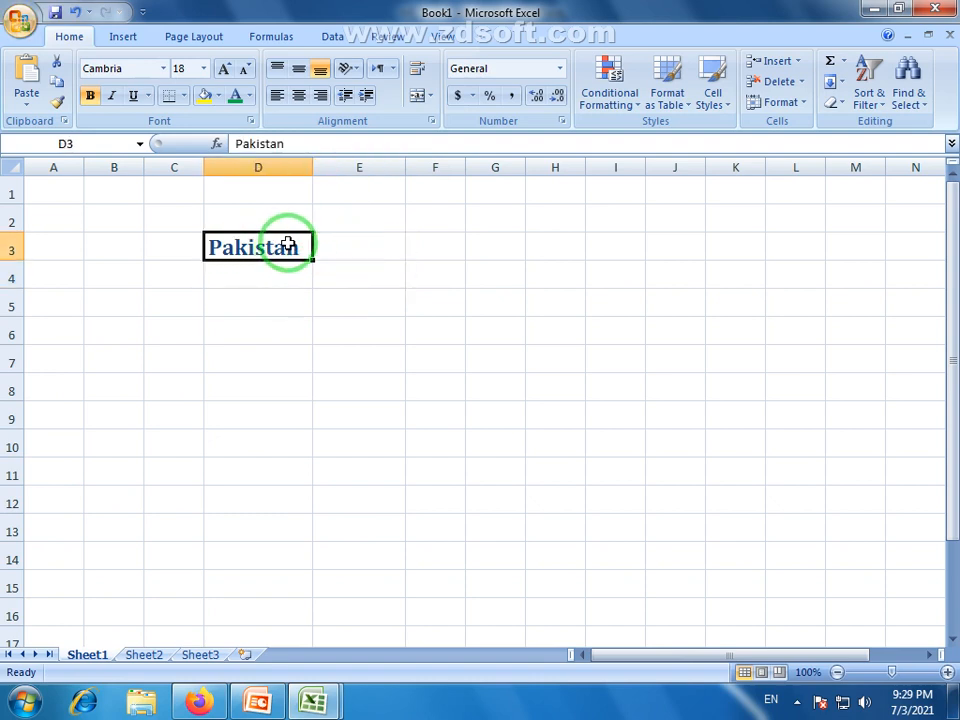
click(425, 297)
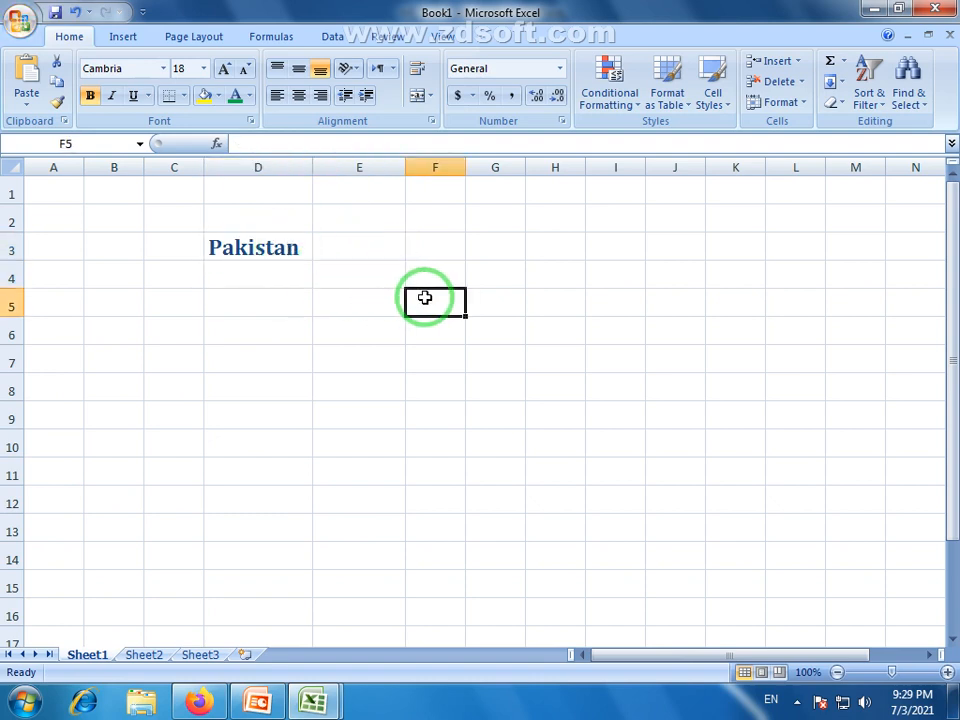
Widen column D very slightly around the "Pakistan" entry
click(289, 249)
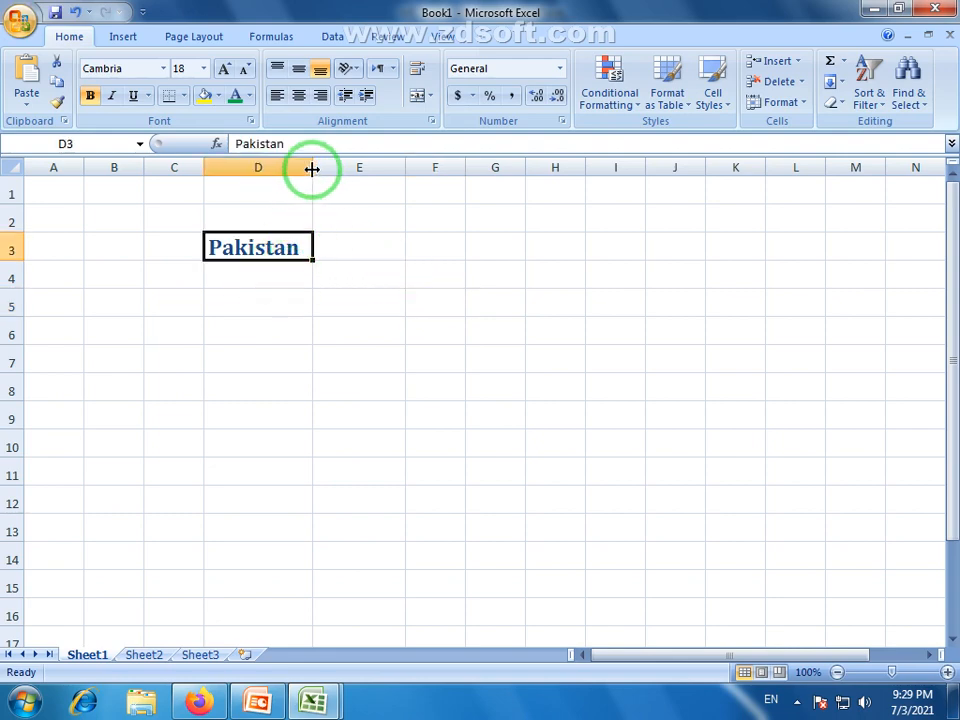
drag(312, 168, 314, 168)
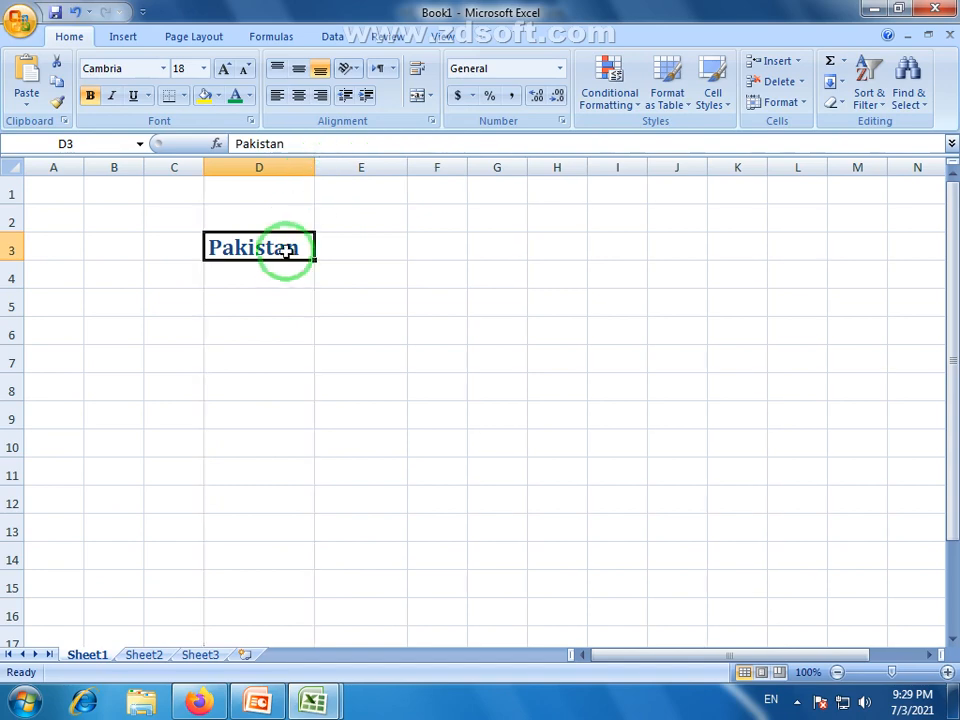
click(282, 270)
click(281, 251)
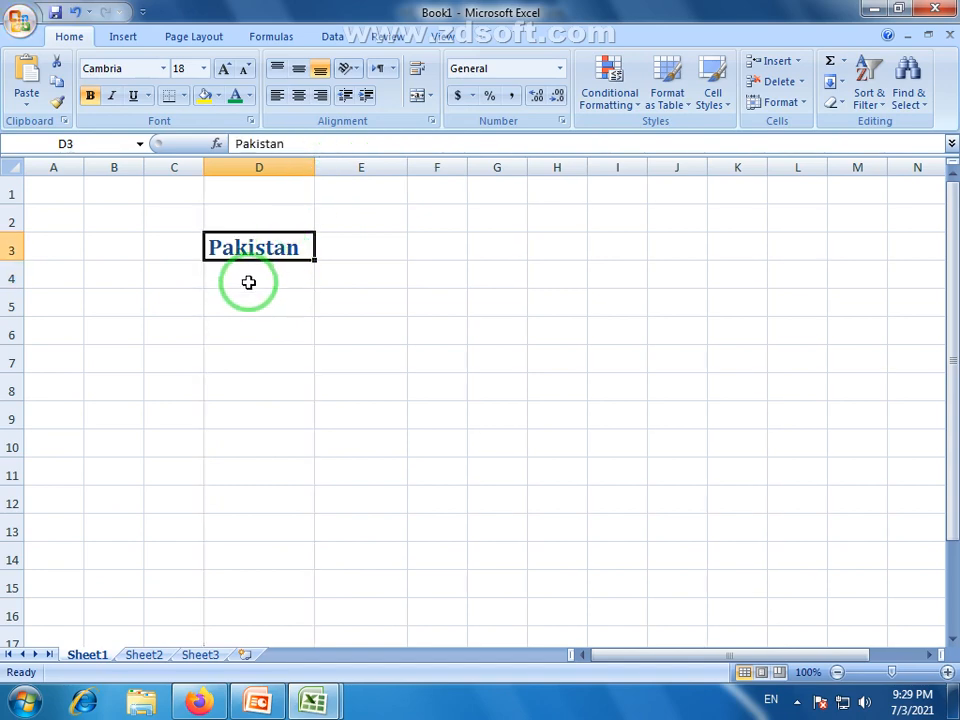
click(381, 249)
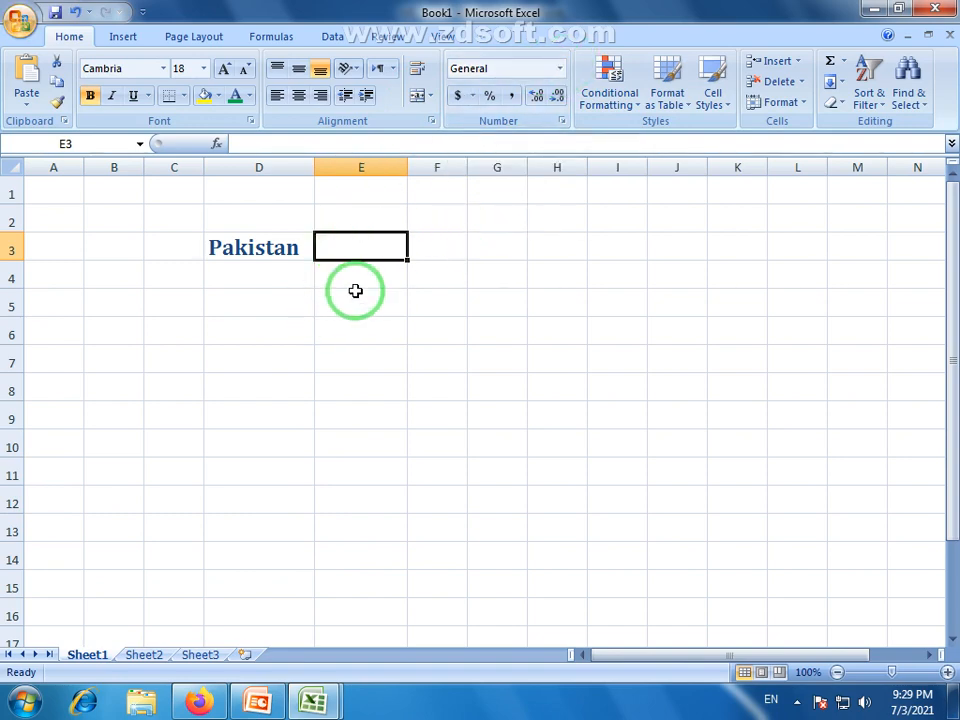
click(258, 276)
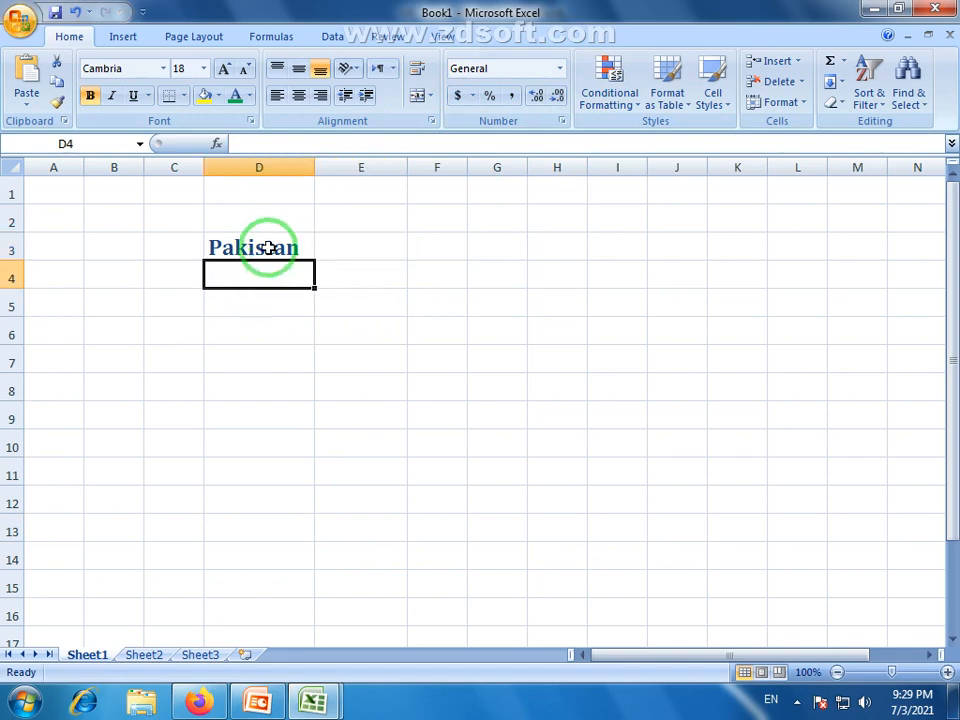
click(268, 244)
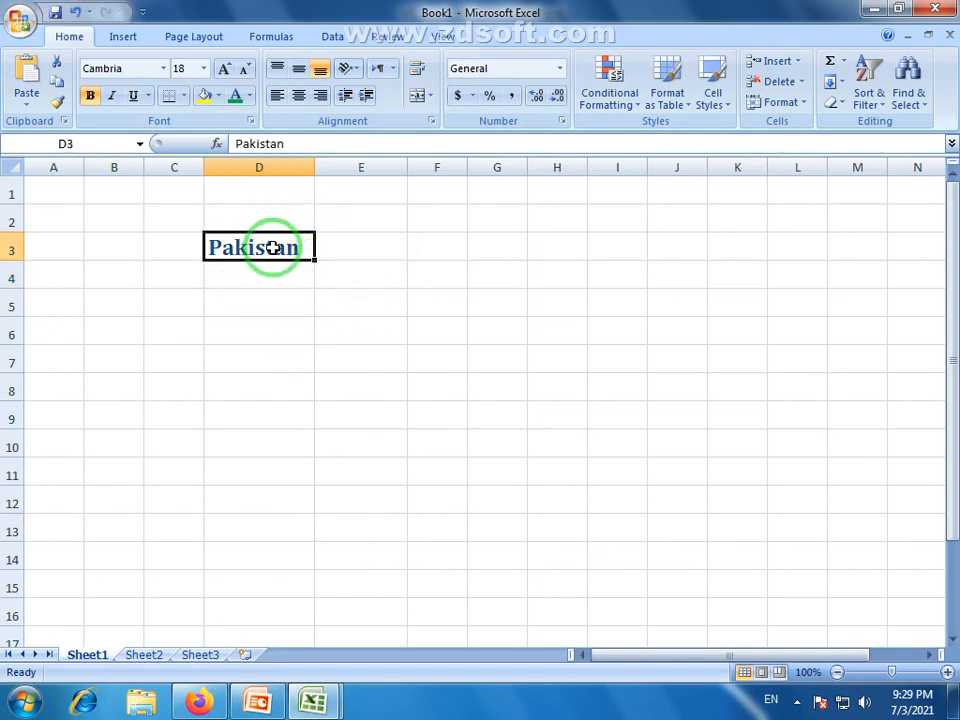
Fill the word "Pakistan" from D3 down through D9
click(286, 271)
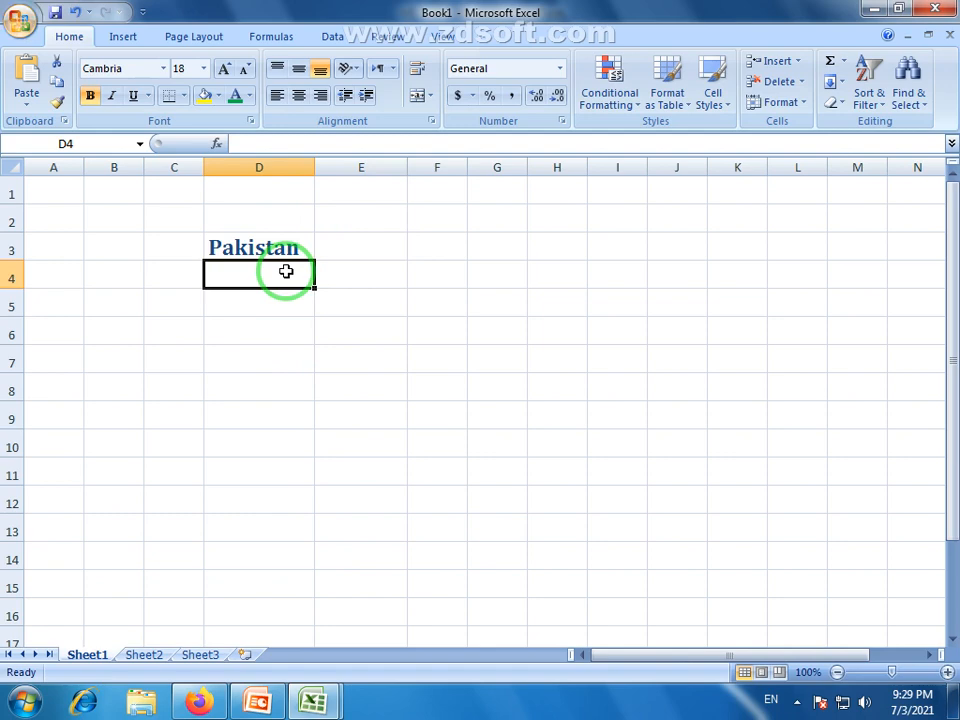
click(274, 246)
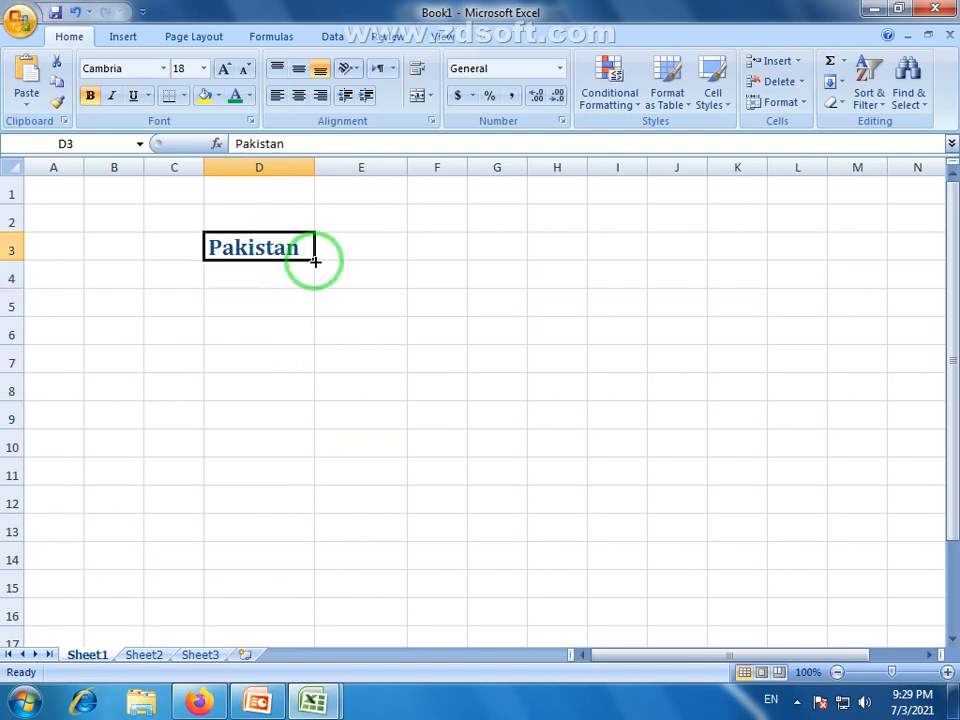
drag(314, 260, 321, 420)
click(387, 249)
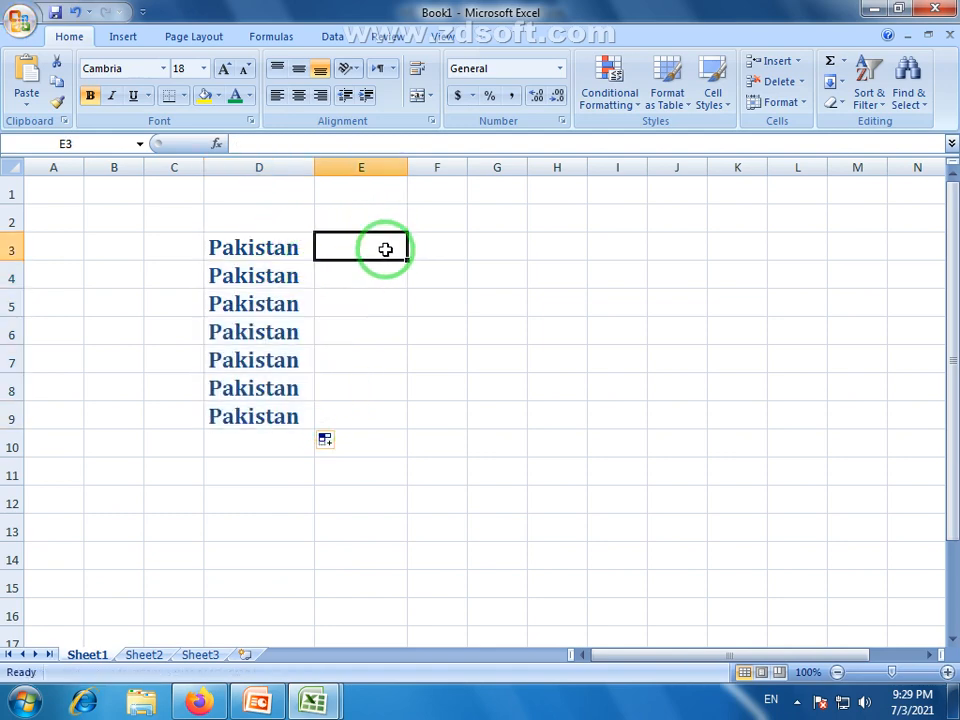
Widen column F to a little more than twice its default width
click(491, 251)
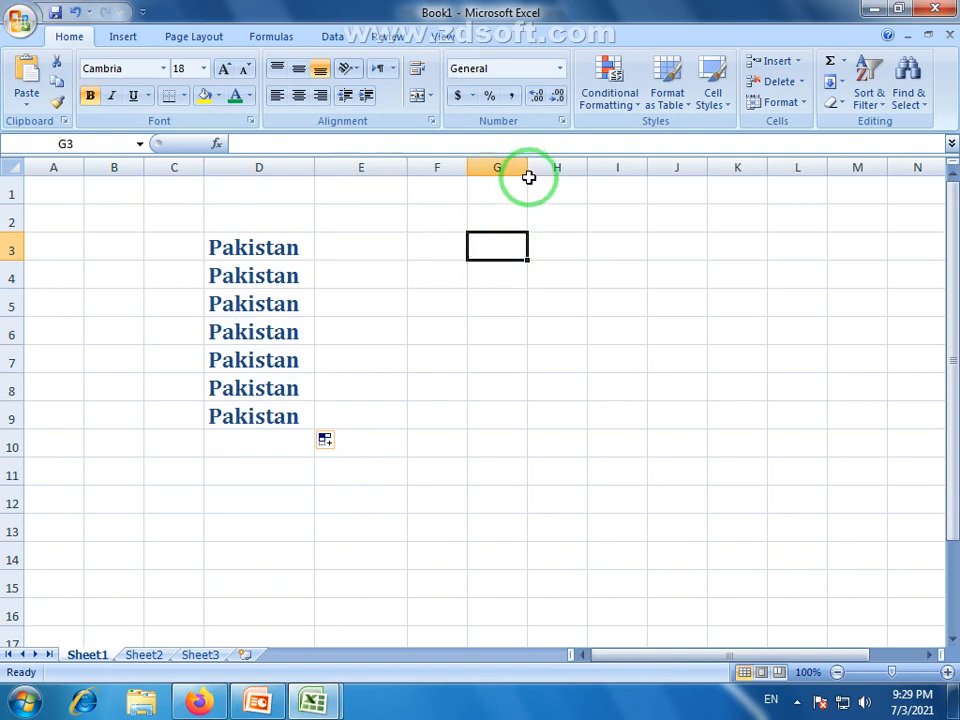
click(415, 258)
drag(467, 163, 545, 163)
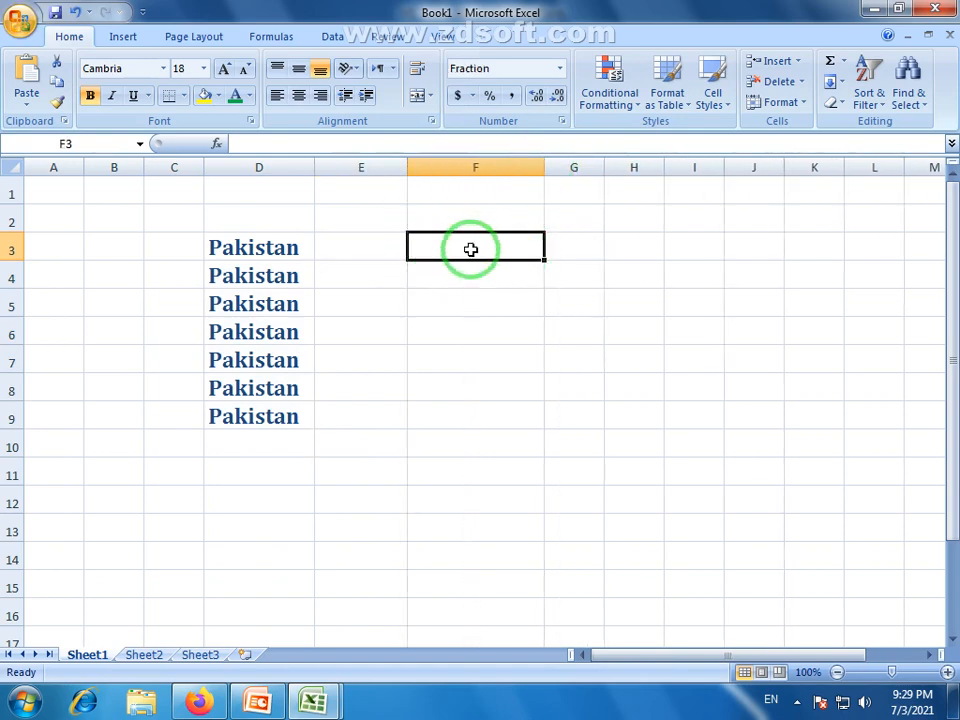
Enter 2525 in cell F3 and select that cell again
text(2589)
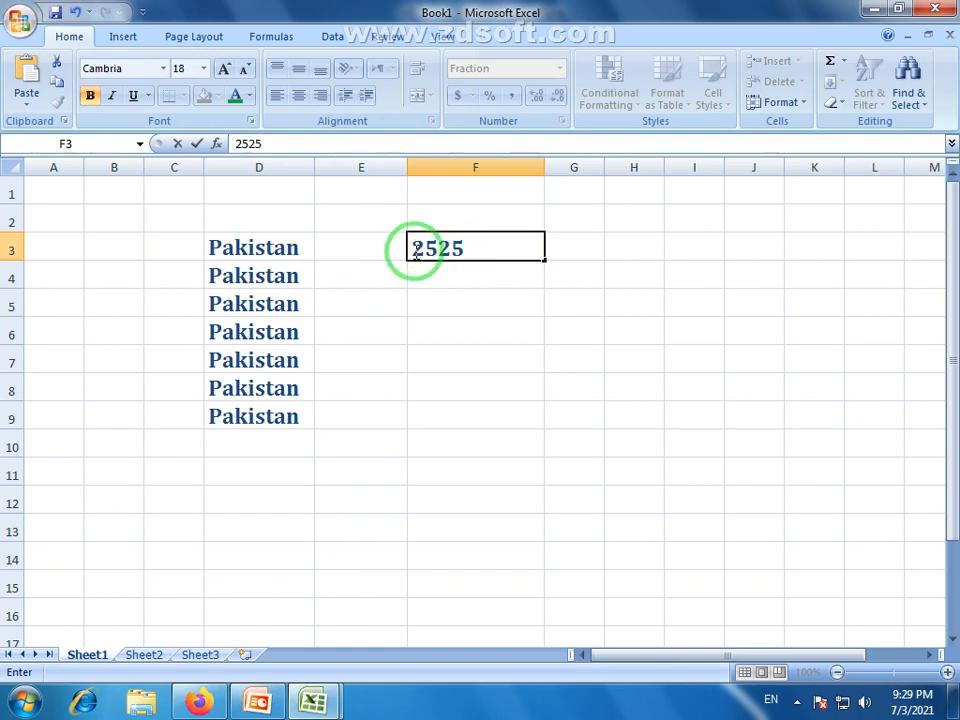
drag(413, 249, 447, 248)
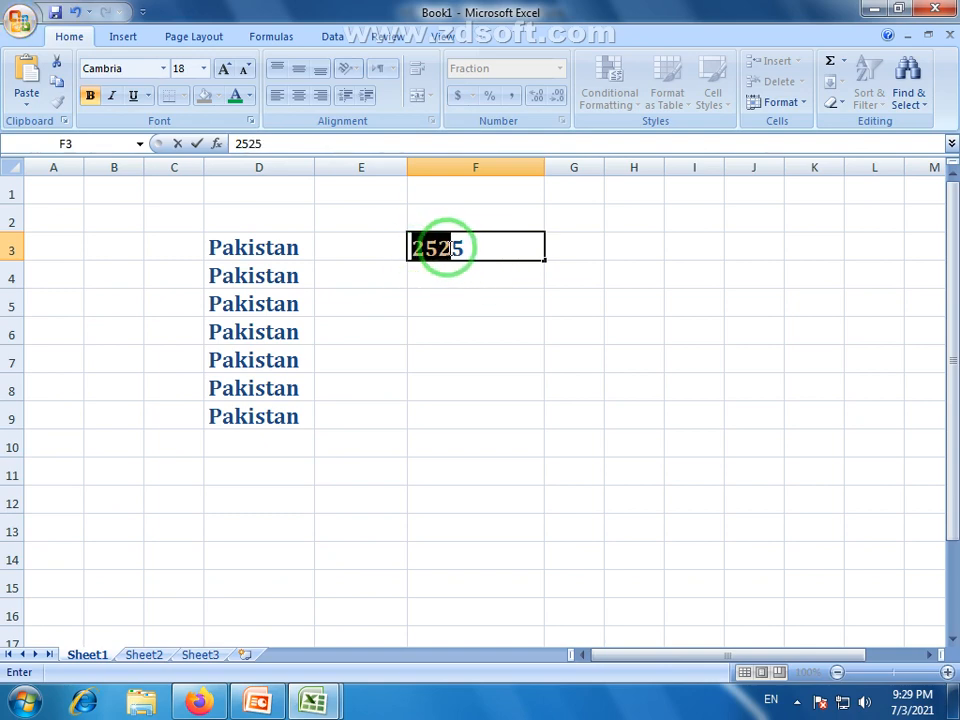
click(477, 251)
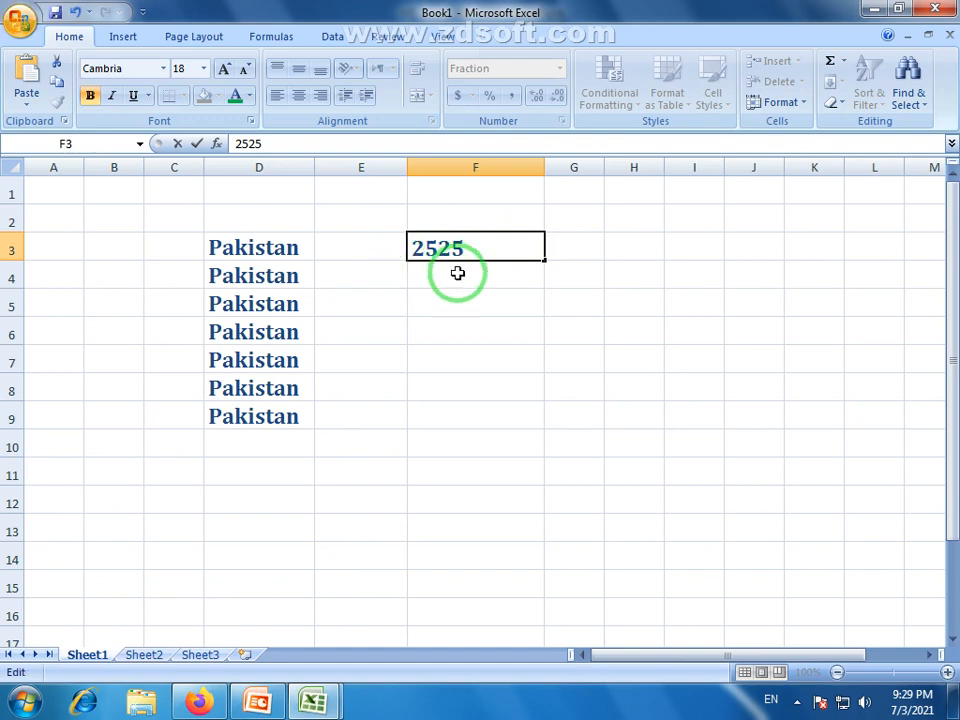
key(Return)
click(492, 248)
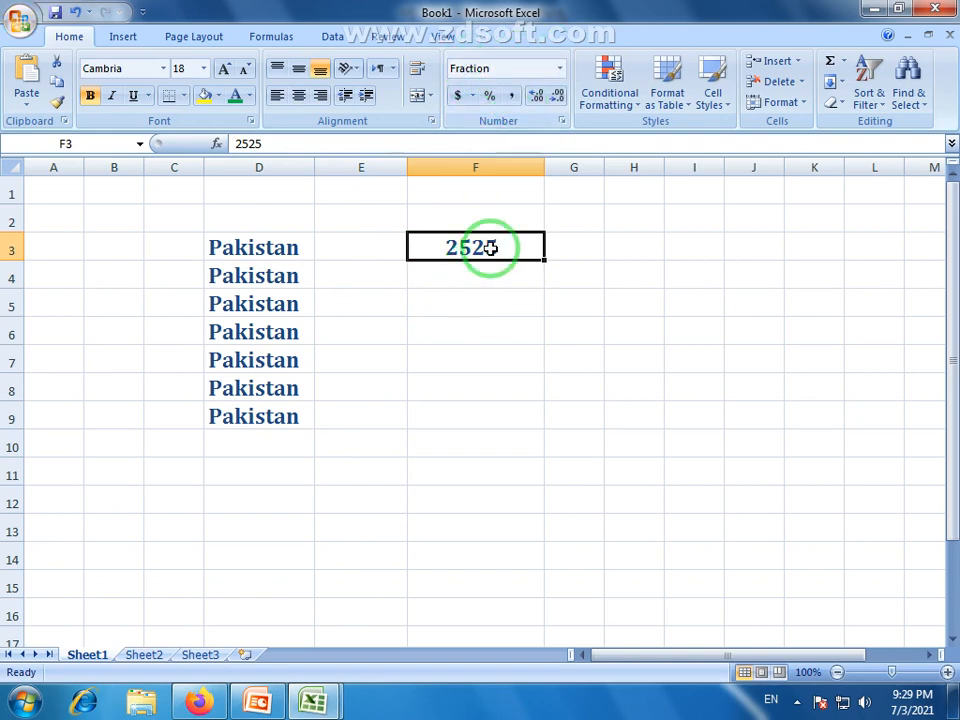
Set the number format of cells F1 through F6 to General
drag(481, 194, 476, 339)
click(561, 69)
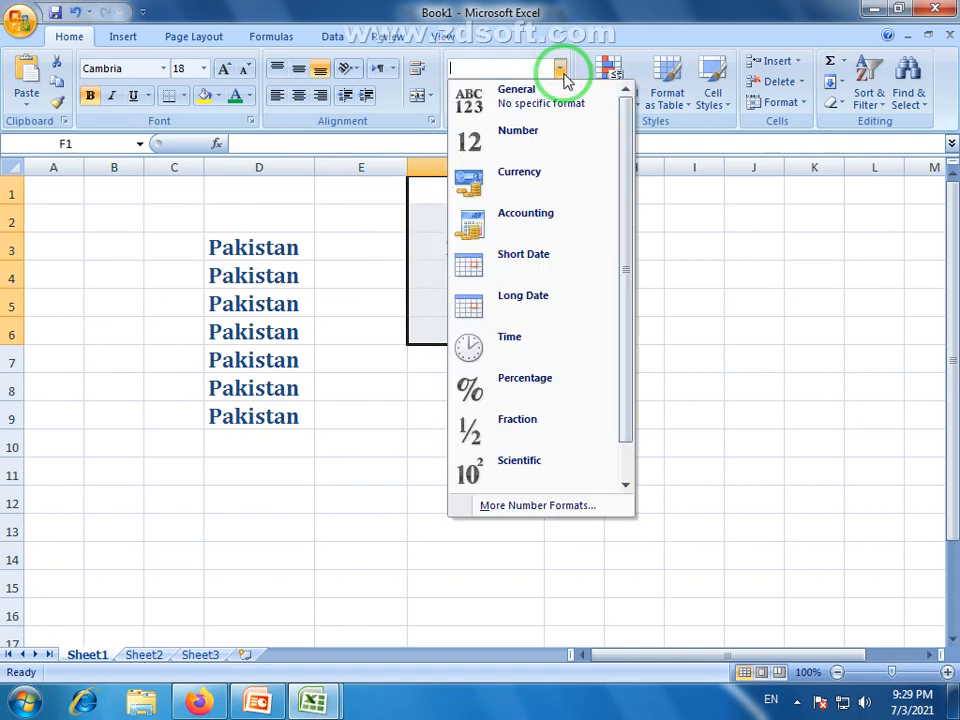
click(535, 110)
click(475, 447)
click(476, 253)
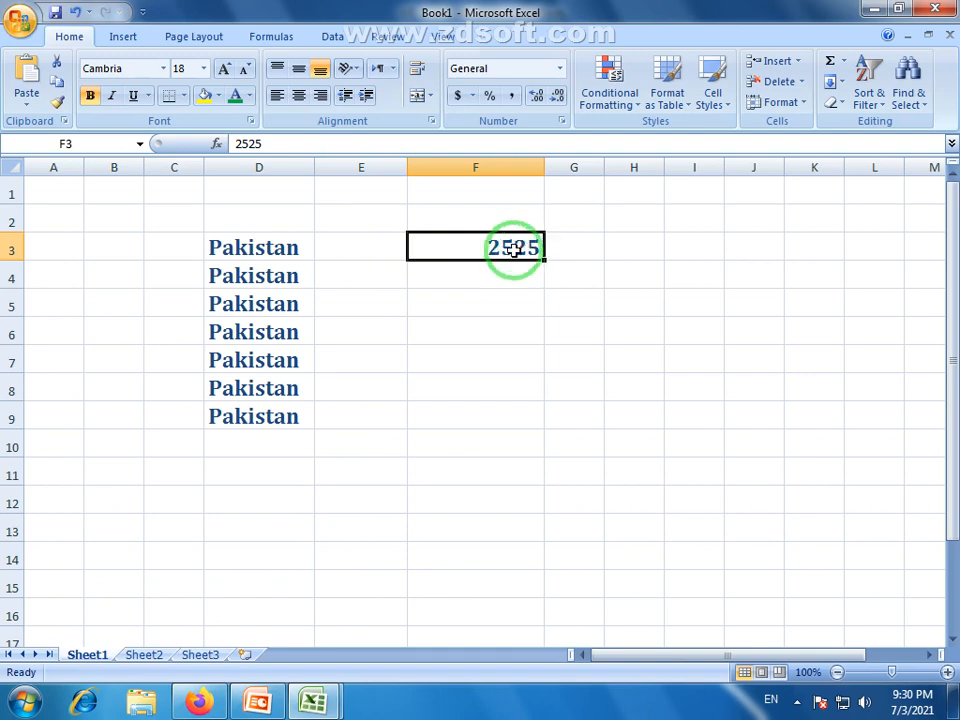
Review the number formats offered for F3, try the Number format on it and set it back to General
click(467, 272)
click(477, 245)
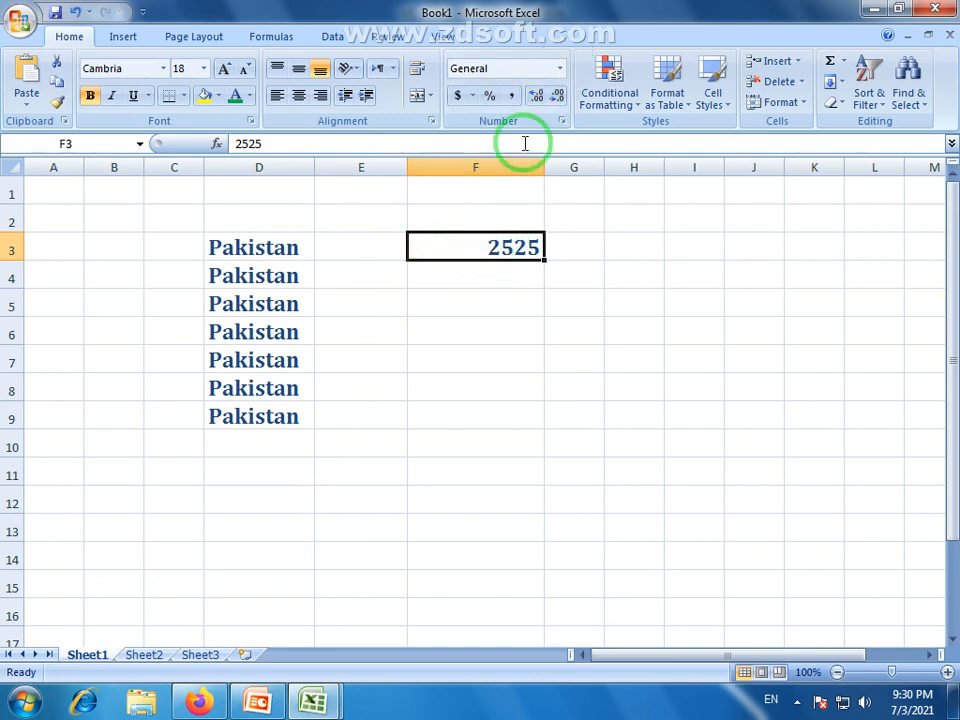
click(559, 68)
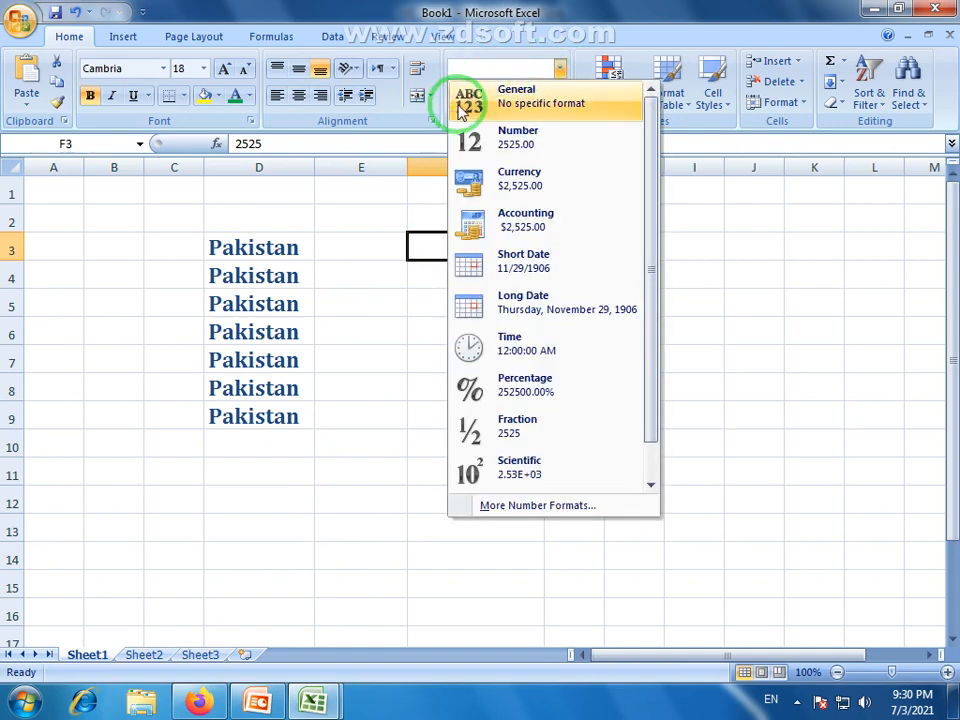
click(431, 248)
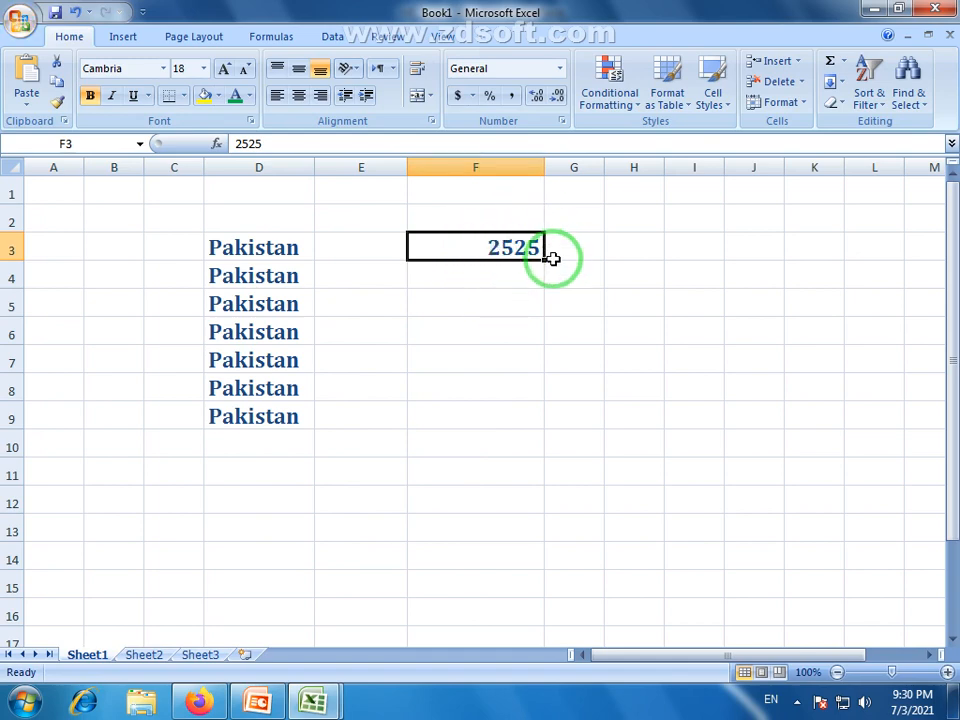
click(560, 70)
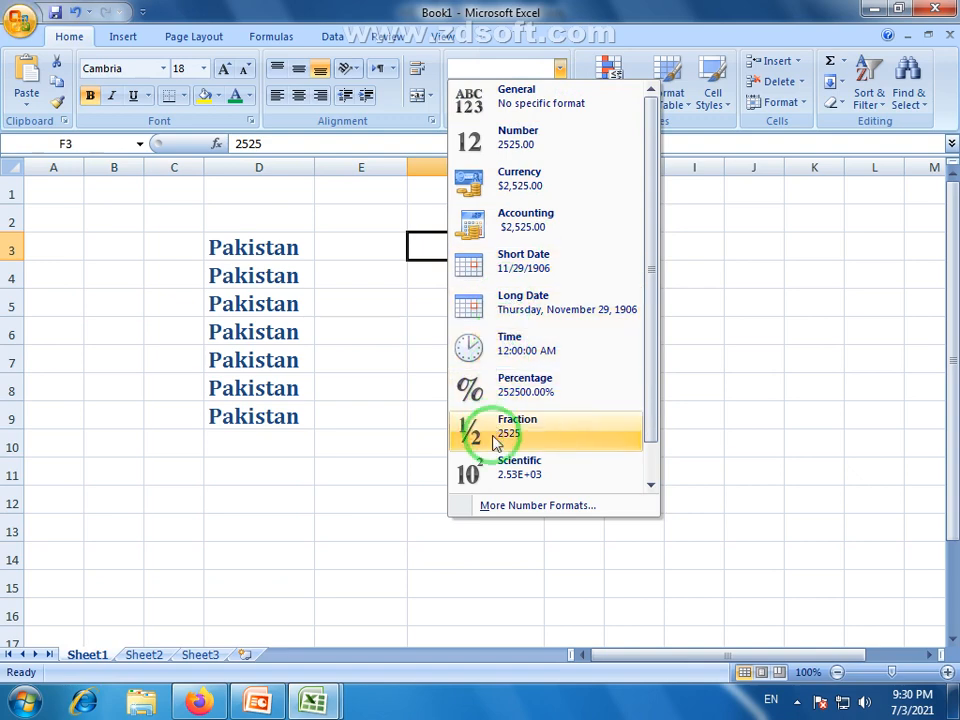
drag(654, 274, 650, 225)
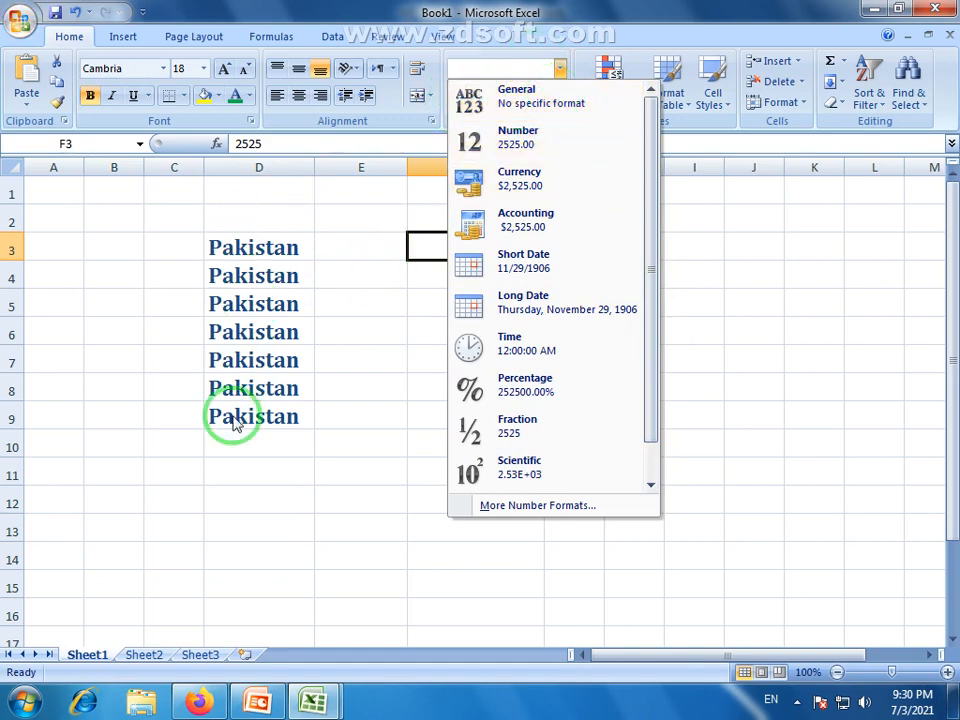
click(531, 135)
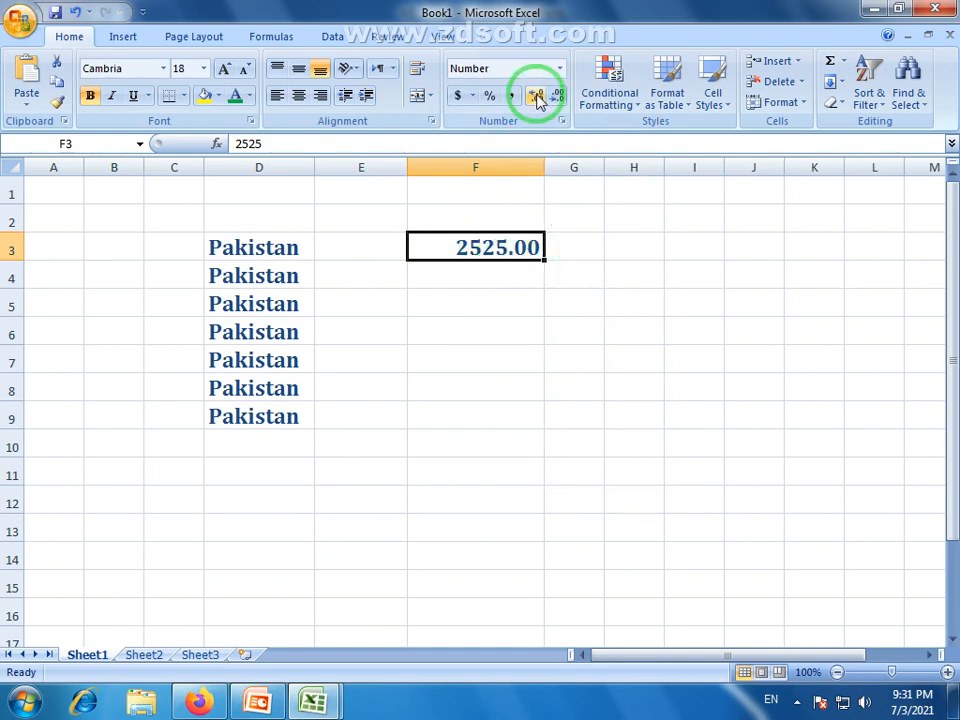
click(559, 68)
click(502, 105)
click(493, 269)
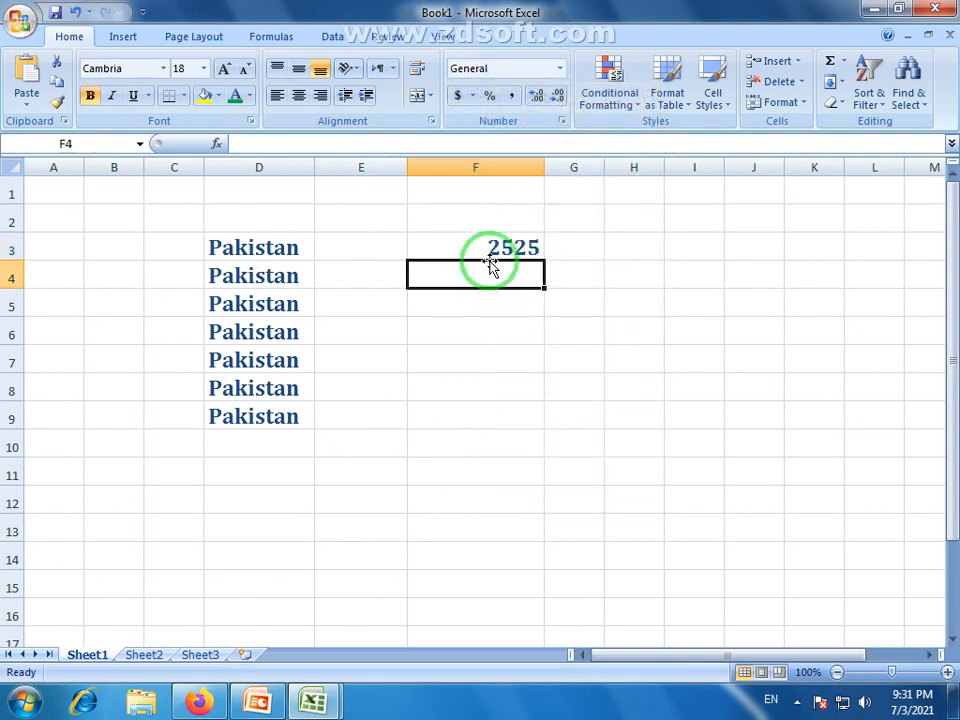
Enter 900, 852, 9547 and 7421 in cells F3 through F6, replacing the existing value in F3
mouse_move(490, 250)
mouse_down()
mouse_move(487, 280)
mouse_move(490, 242)
mouse_up()
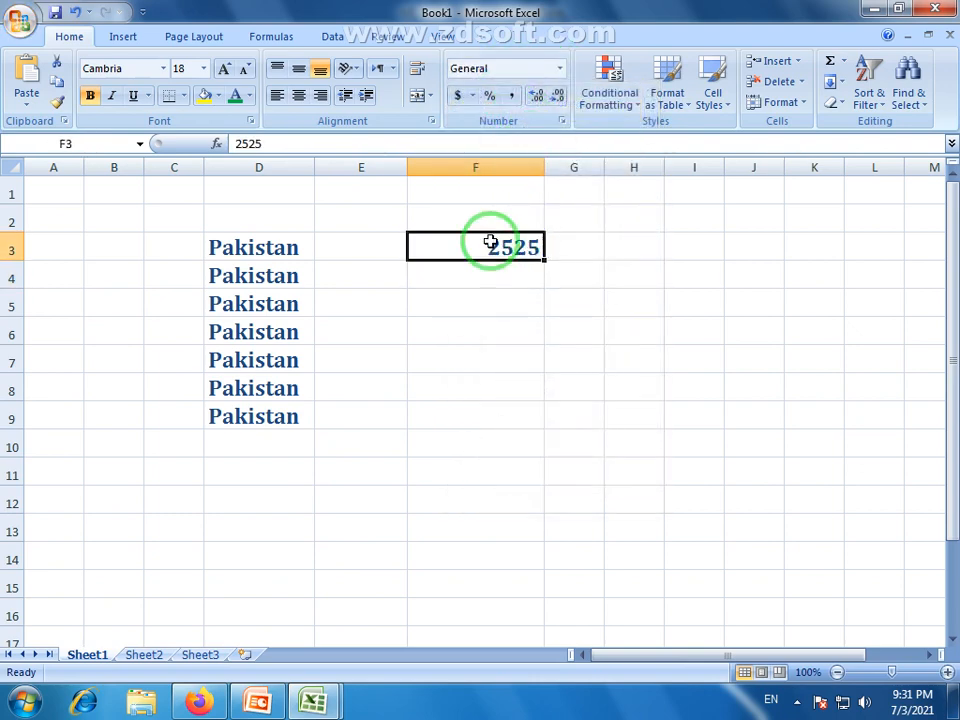
text(9)
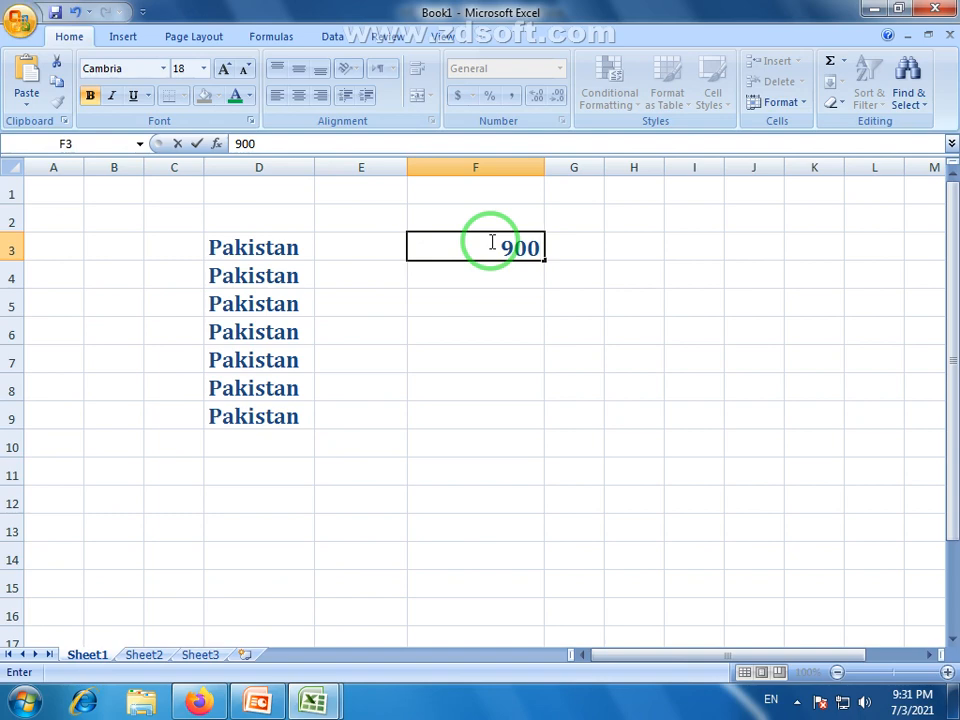
text(00)
click(507, 270)
text(852)
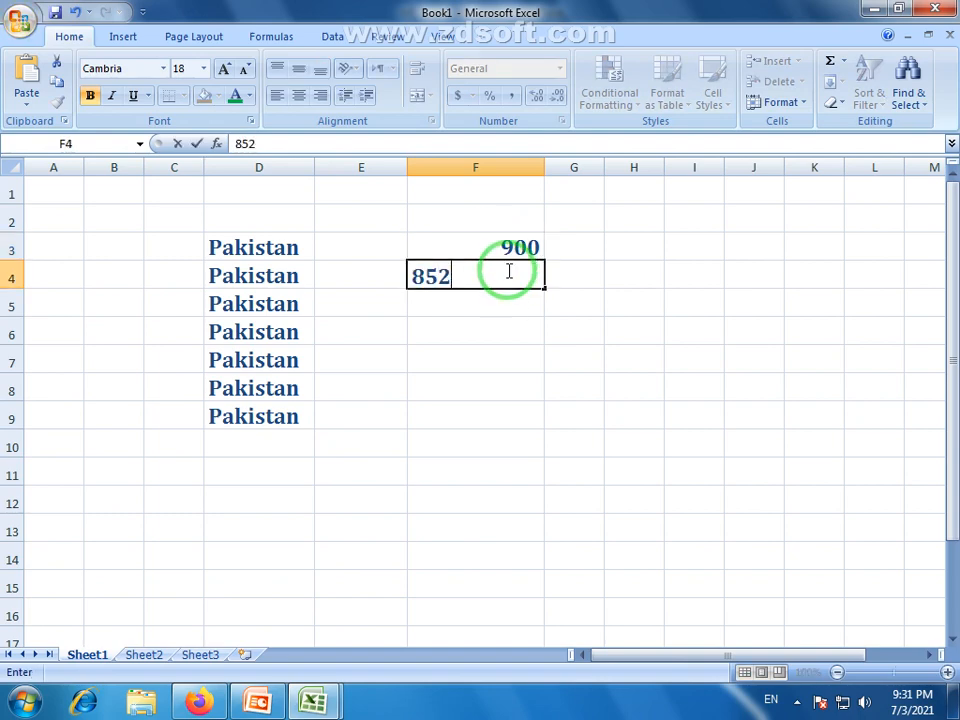
key(Return)
text(9)
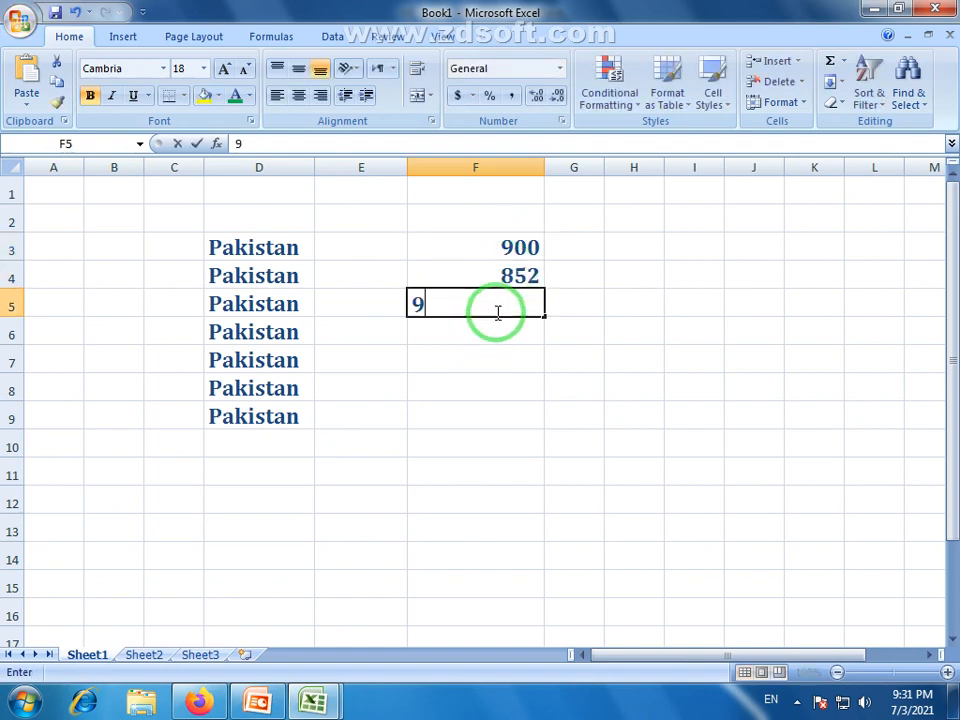
text(547)
key(Return)
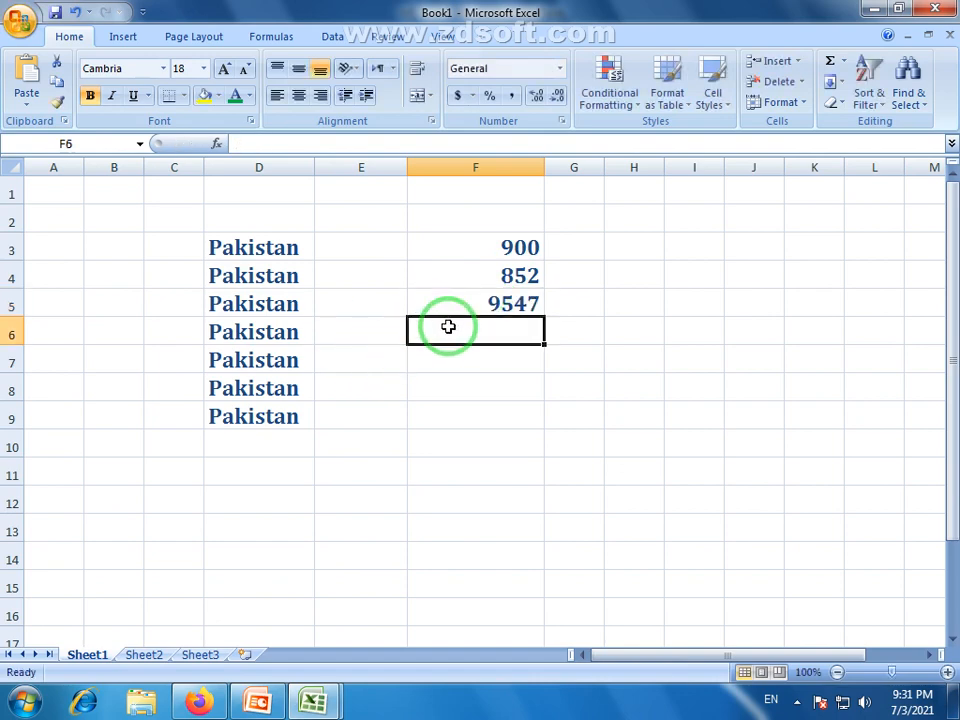
text(7421)
key(Return)
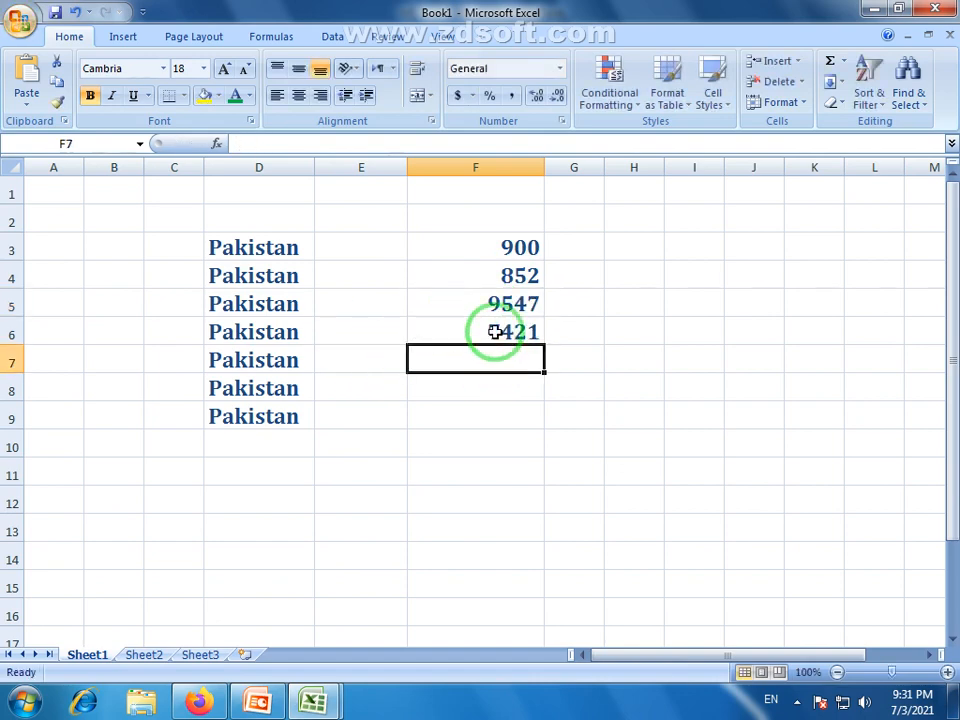
Apply the Number format to the values in F3 through F6
drag(510, 246, 522, 340)
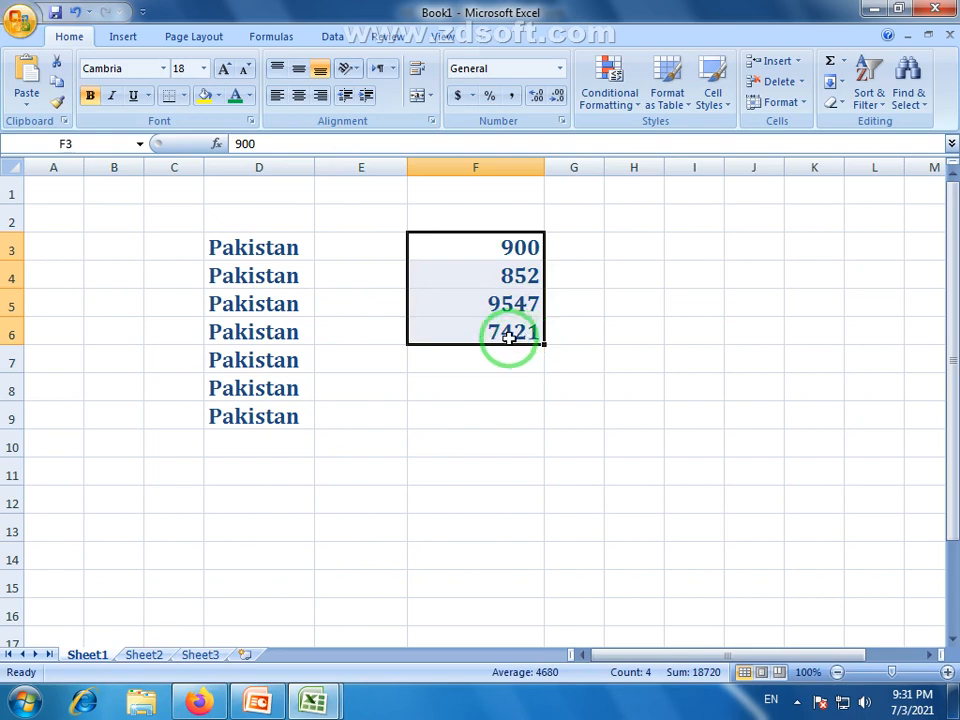
drag(525, 255, 537, 334)
click(560, 68)
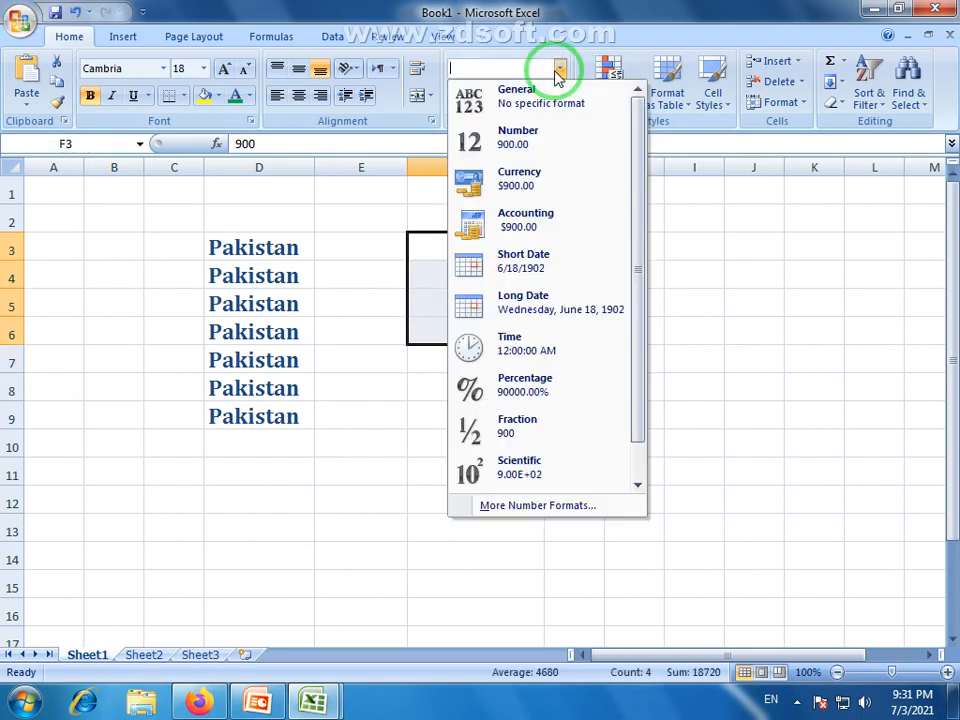
click(515, 135)
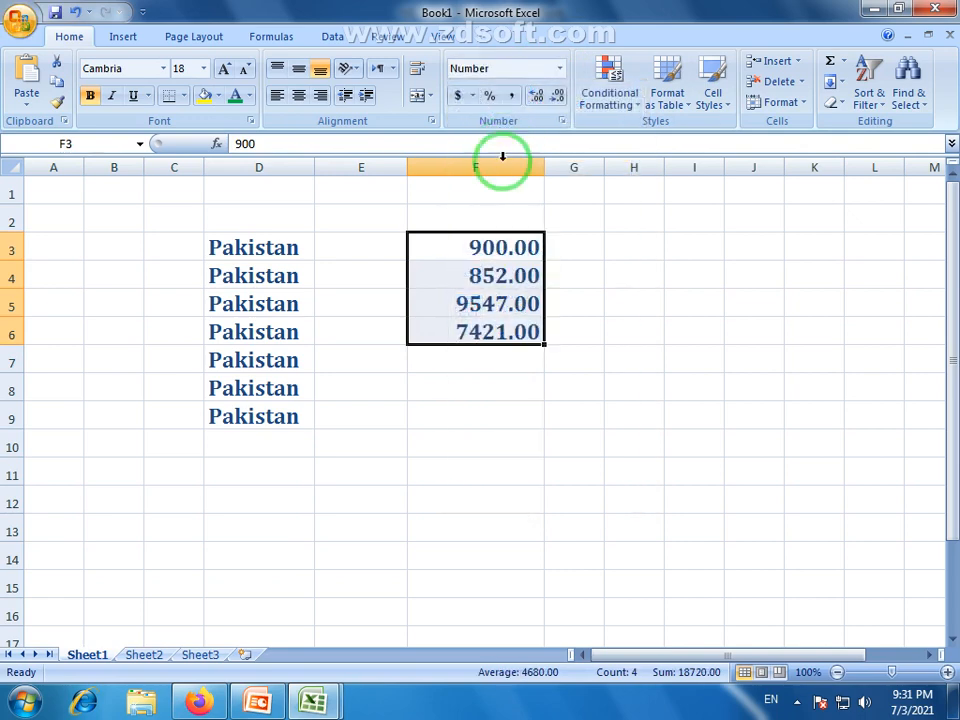
click(478, 384)
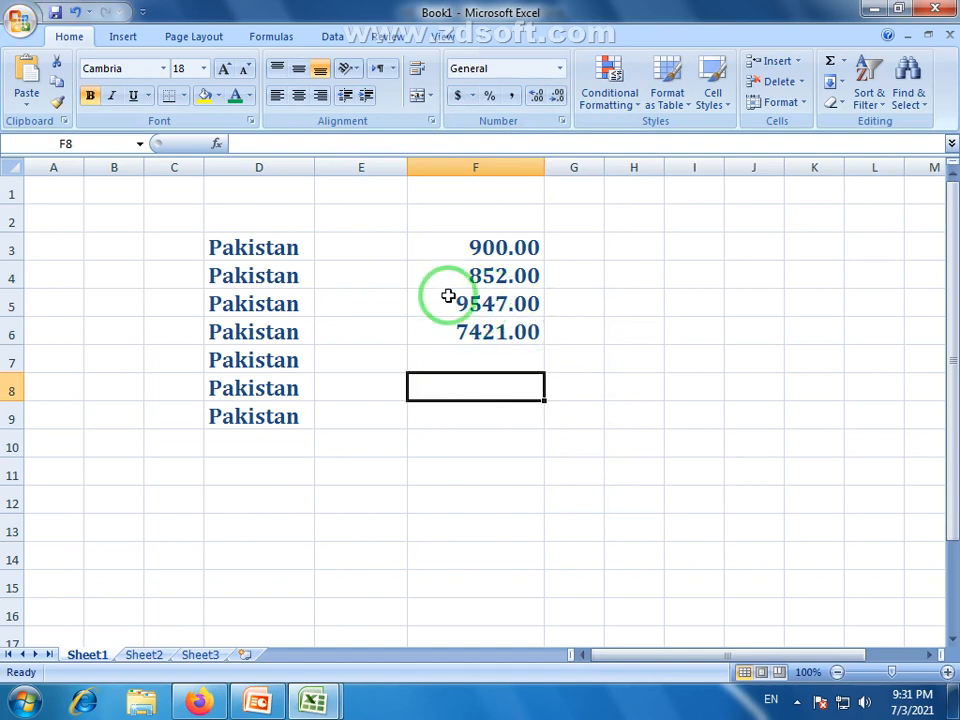
Apply the Currency format to the values in F3 through F6
drag(510, 258, 510, 326)
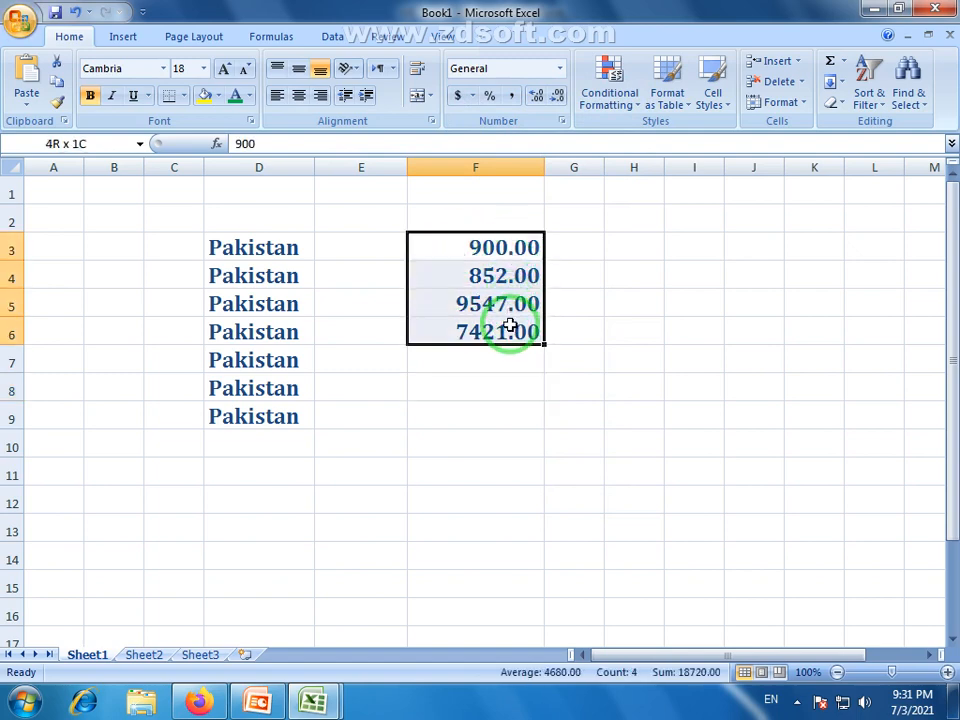
click(560, 68)
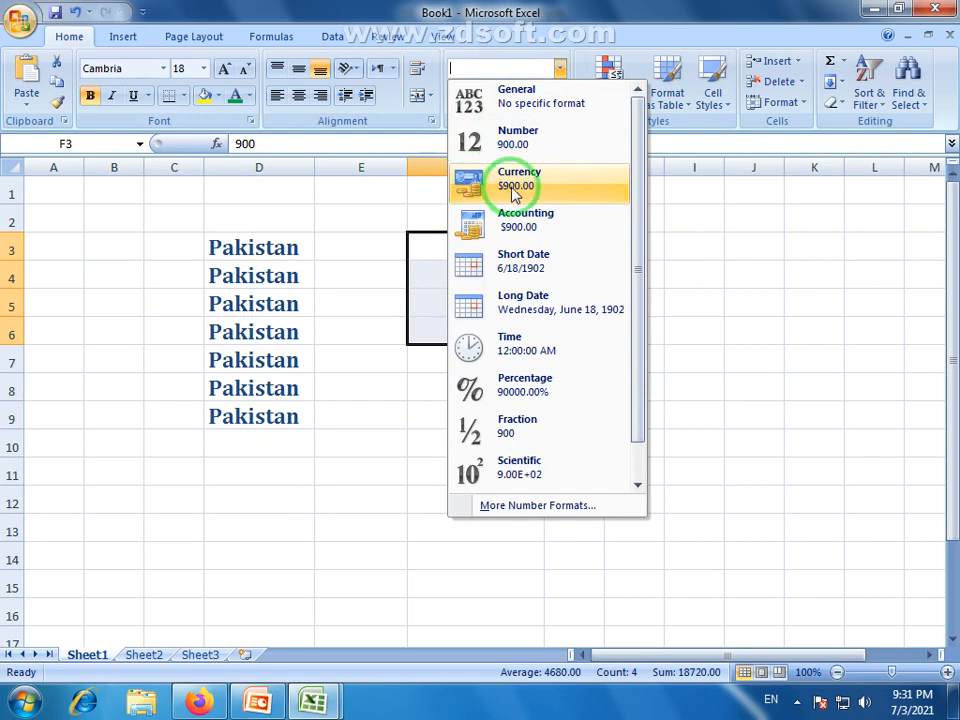
click(499, 181)
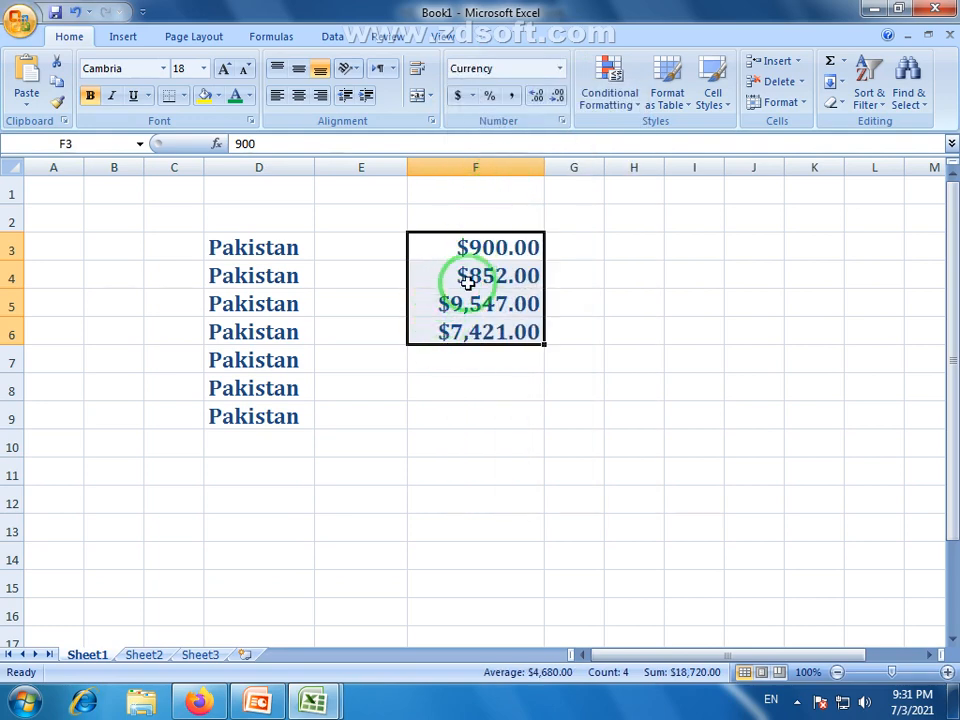
Switch F3 through F6 back to the Number format and increase the display to three decimal places
click(559, 68)
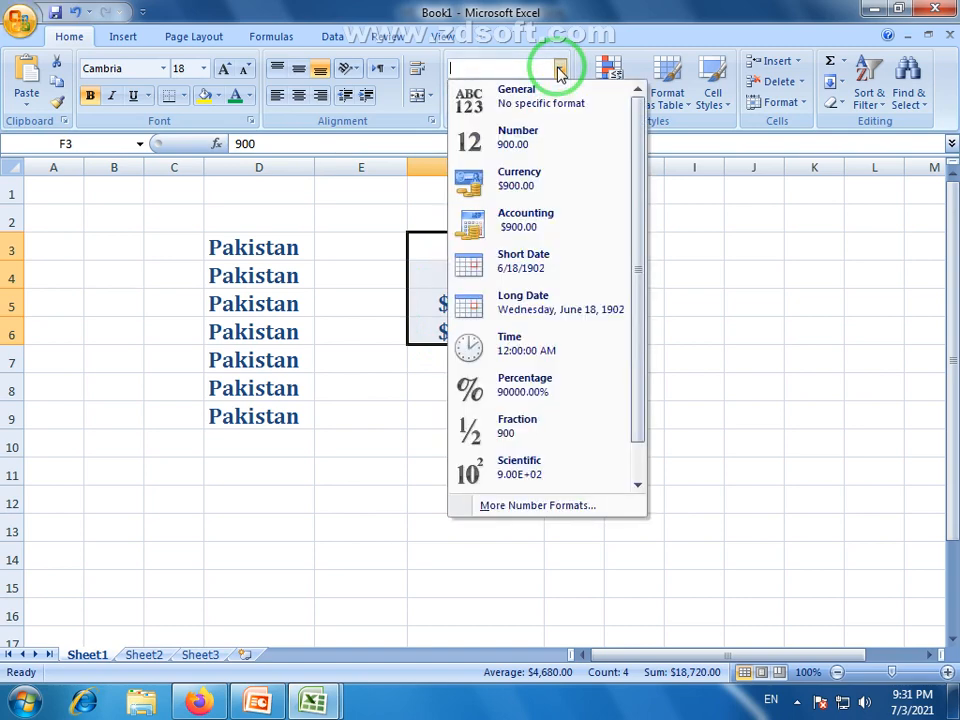
click(524, 140)
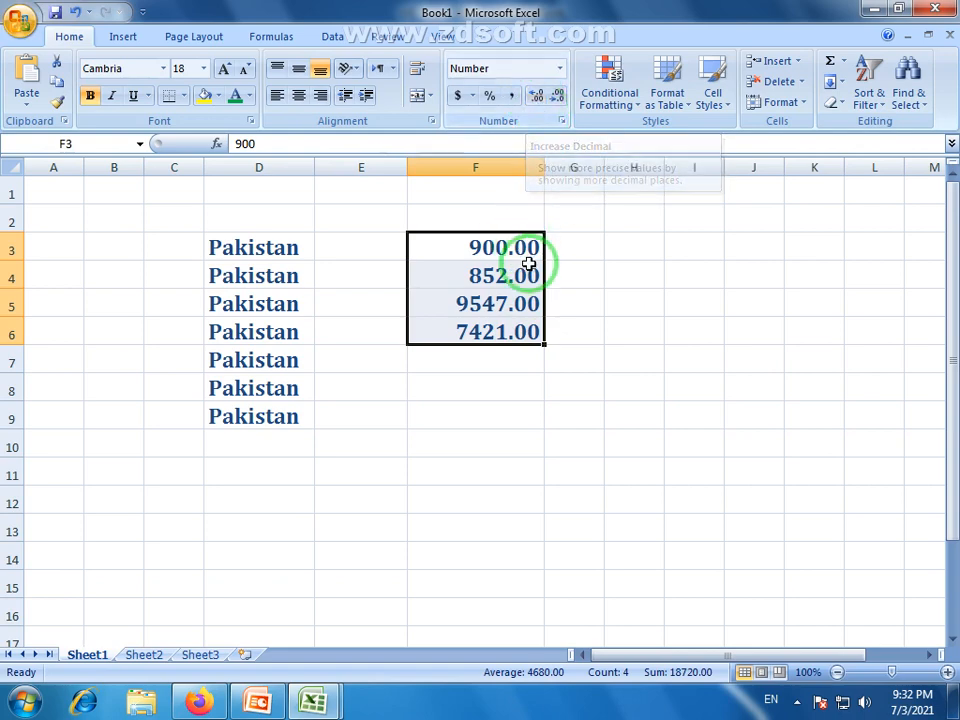
click(535, 96)
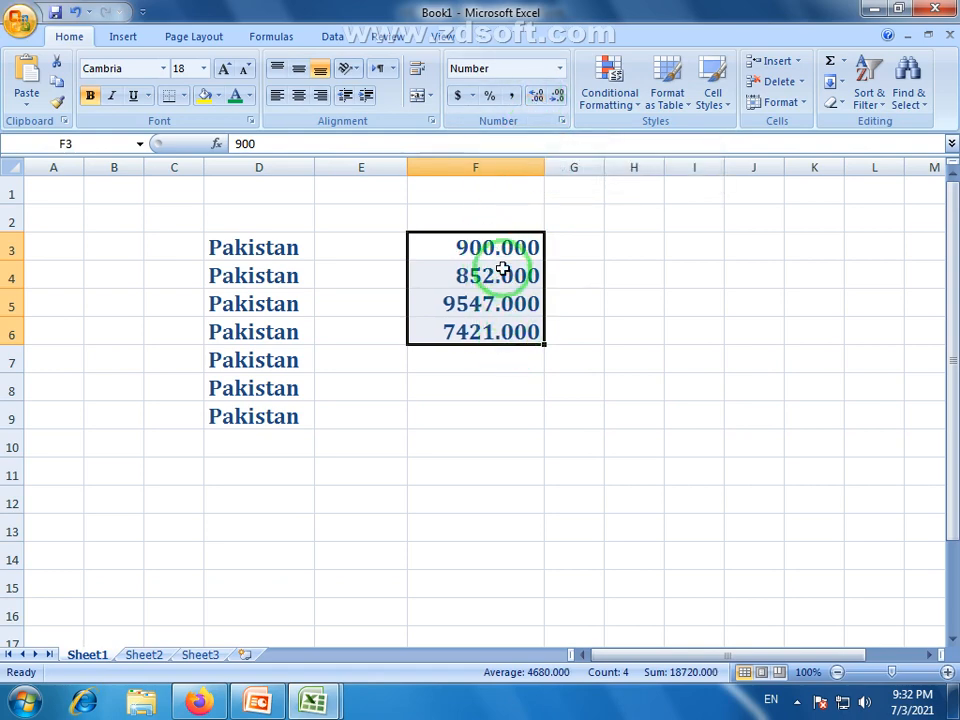
click(507, 345)
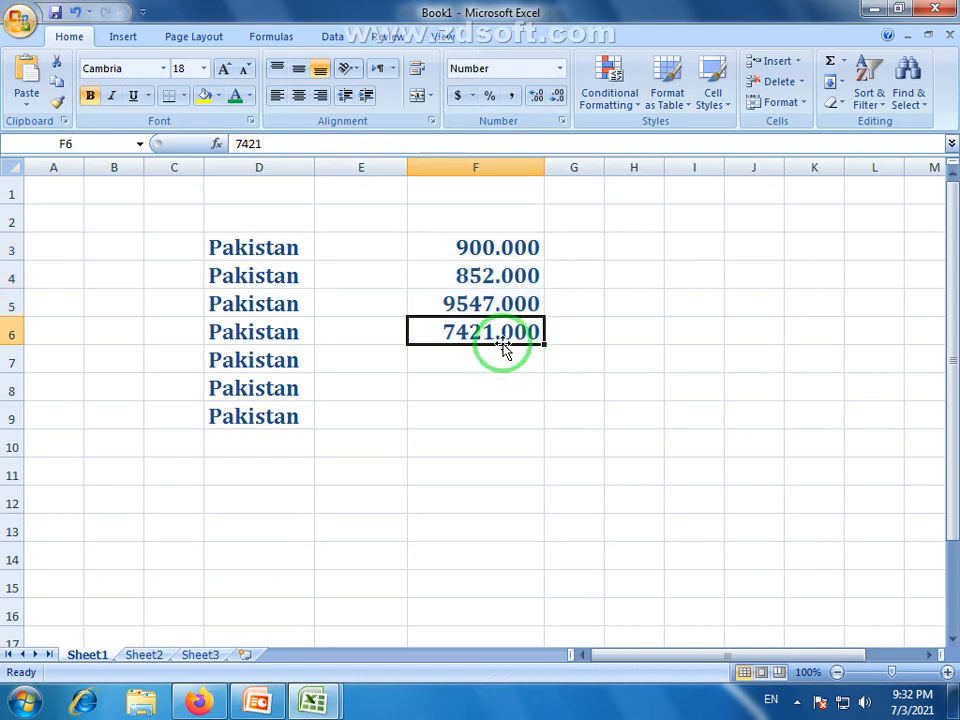
Clear the values in F4 through F6 and set F3 to display two decimal places
drag(495, 334, 497, 281)
key(Delete)
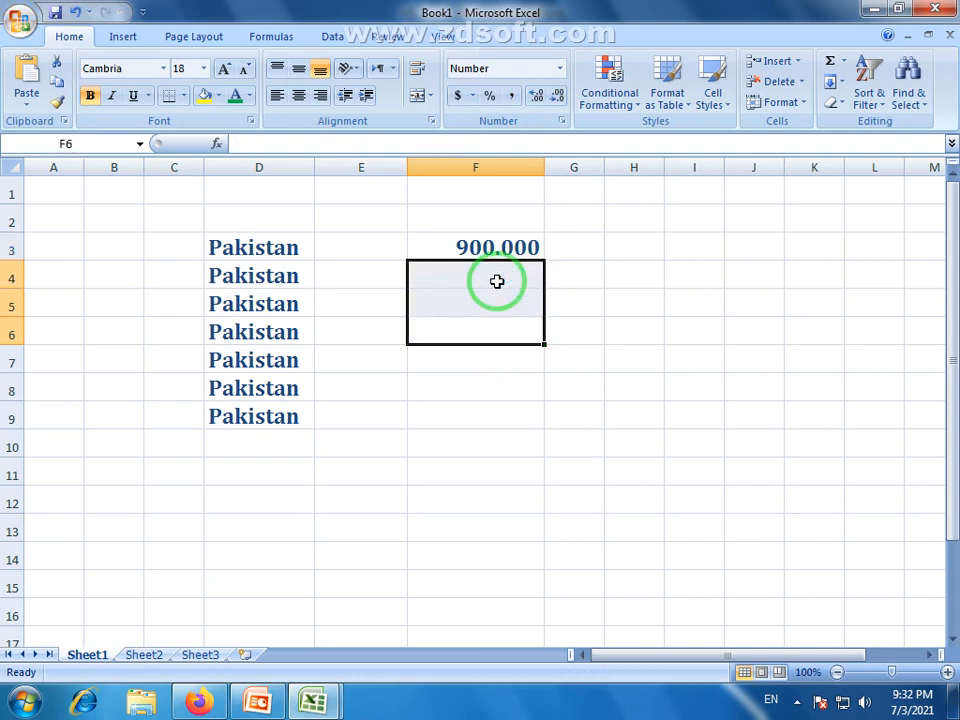
click(499, 248)
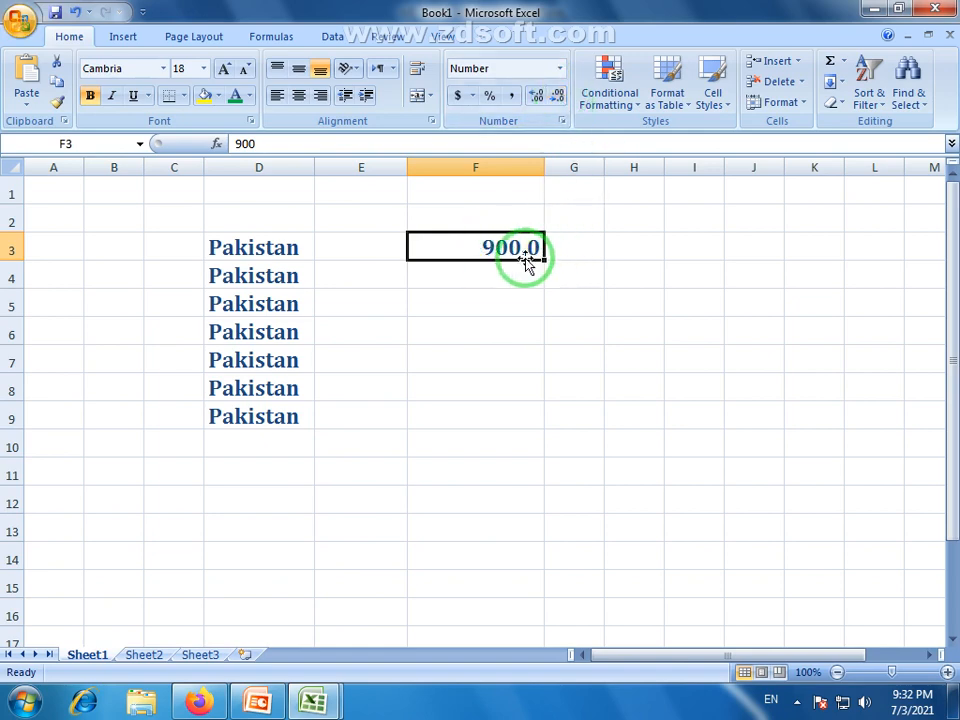
click(536, 95)
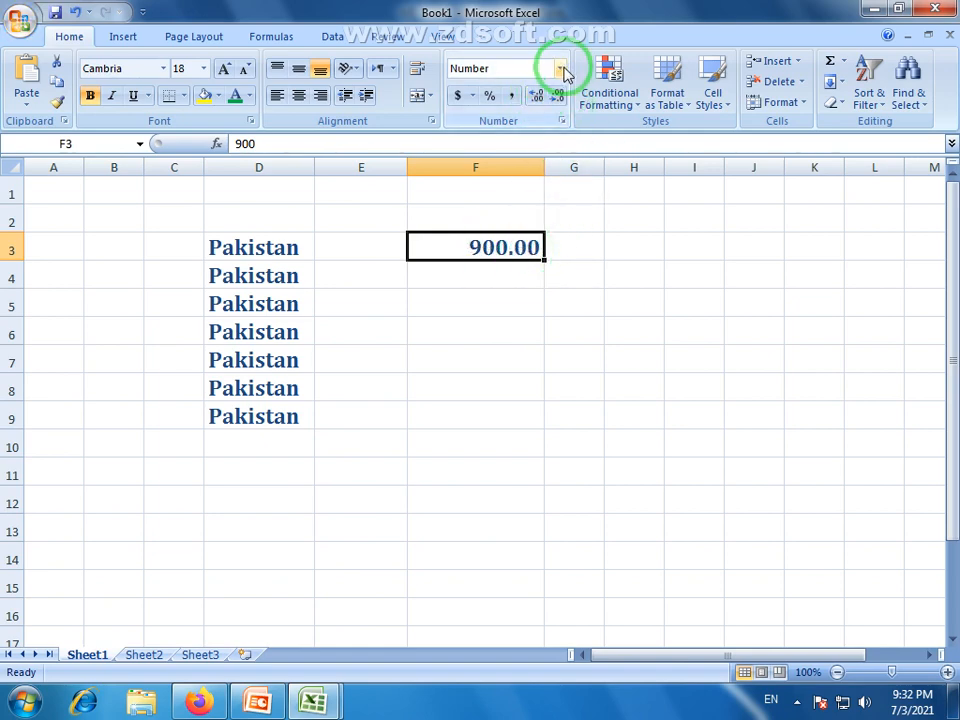
Apply the Currency format to the value in F3
click(560, 68)
click(570, 53)
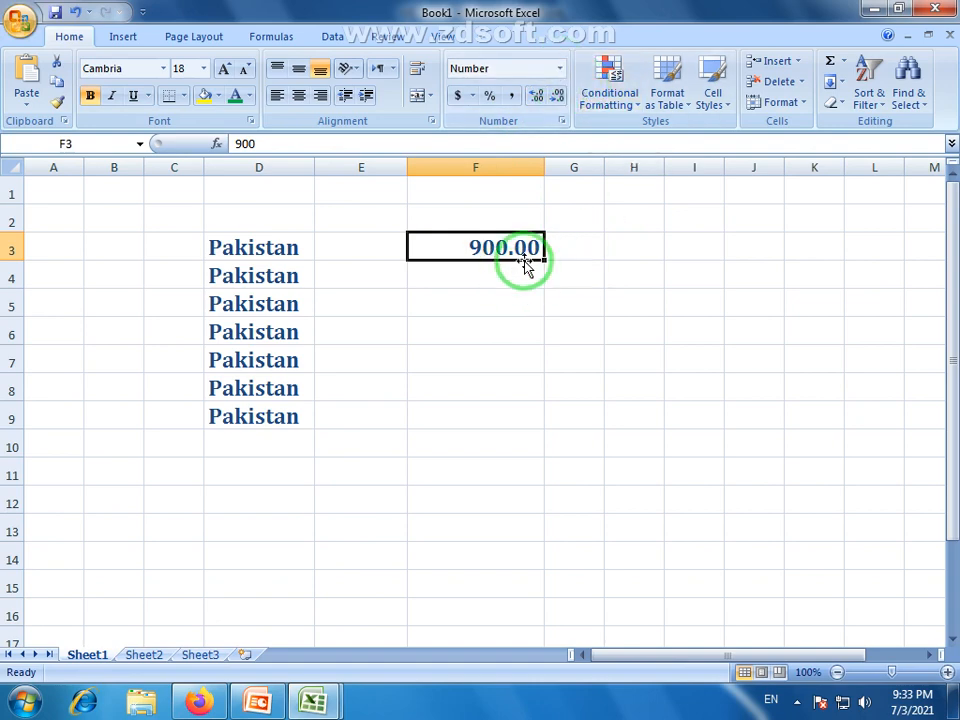
click(561, 69)
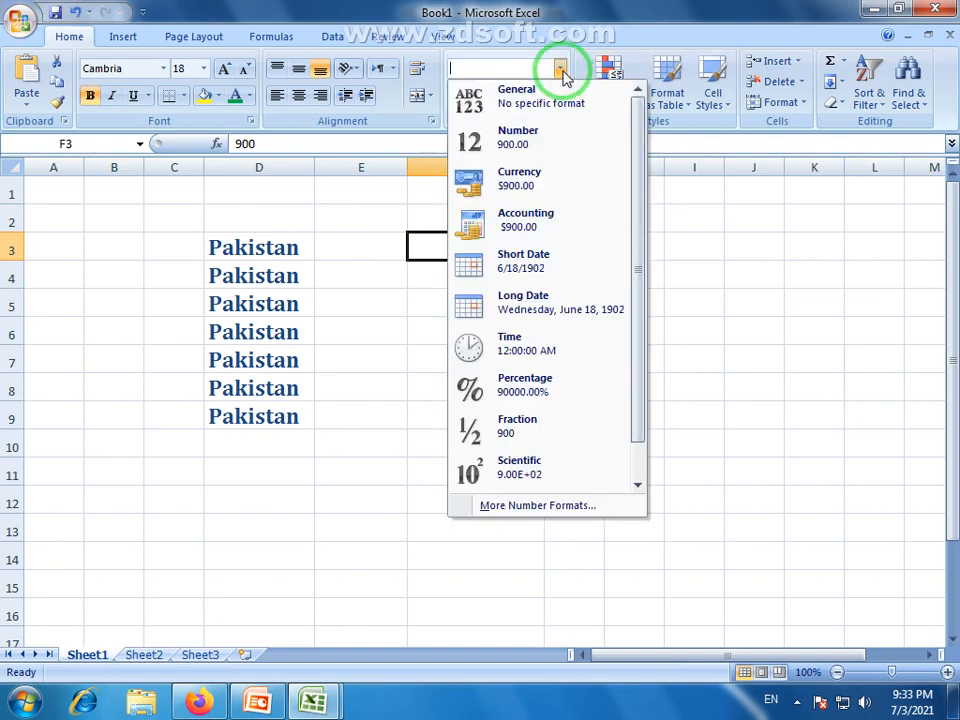
click(511, 180)
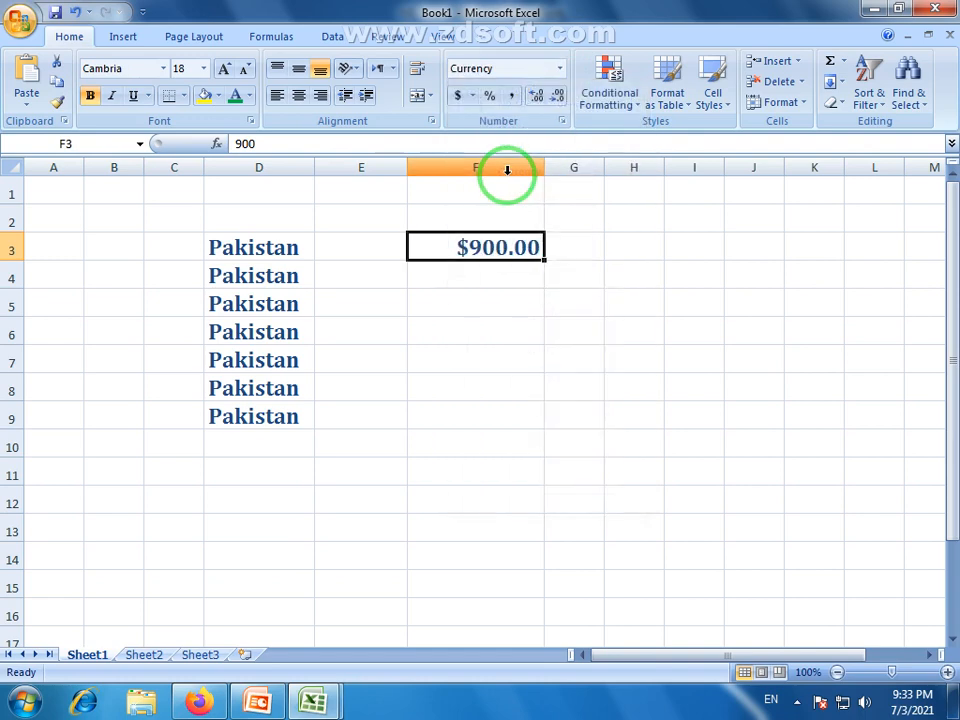
click(481, 266)
click(481, 252)
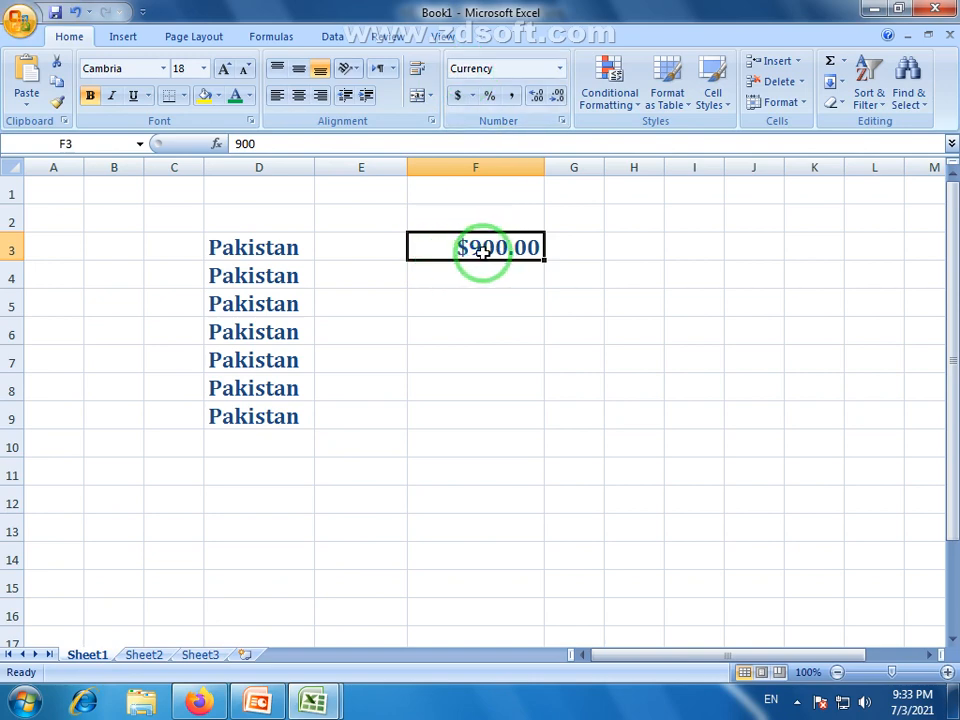
click(472, 96)
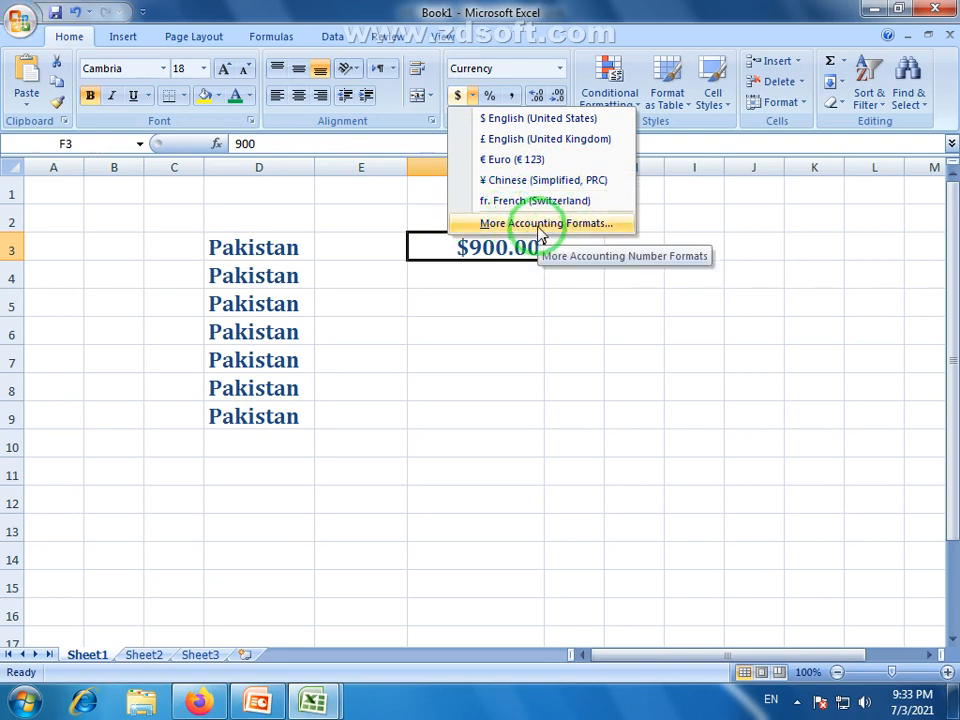
click(538, 224)
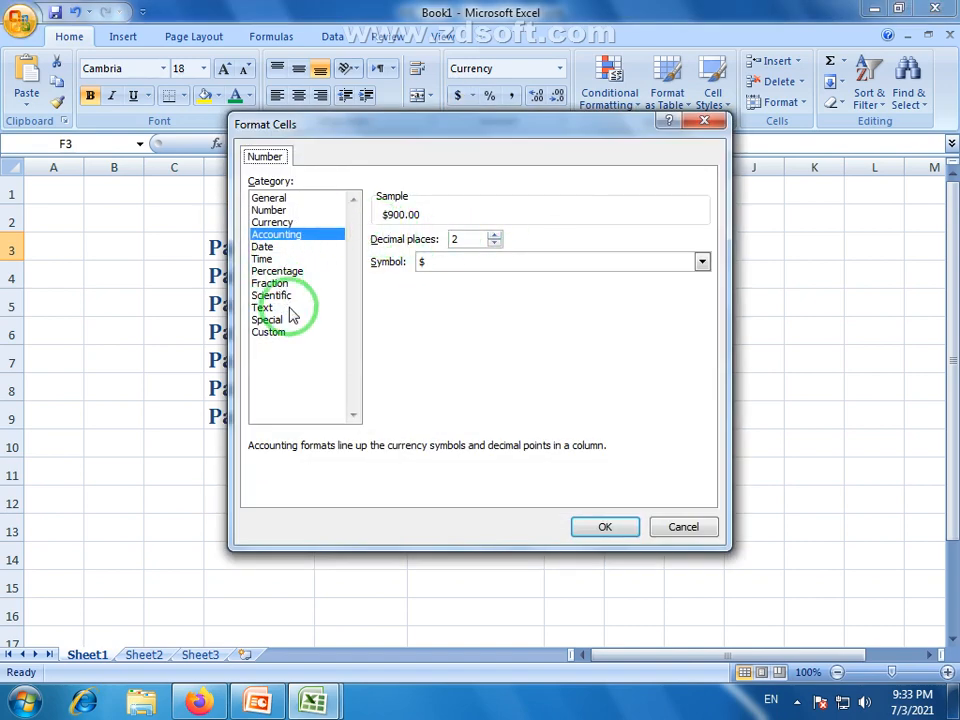
click(683, 526)
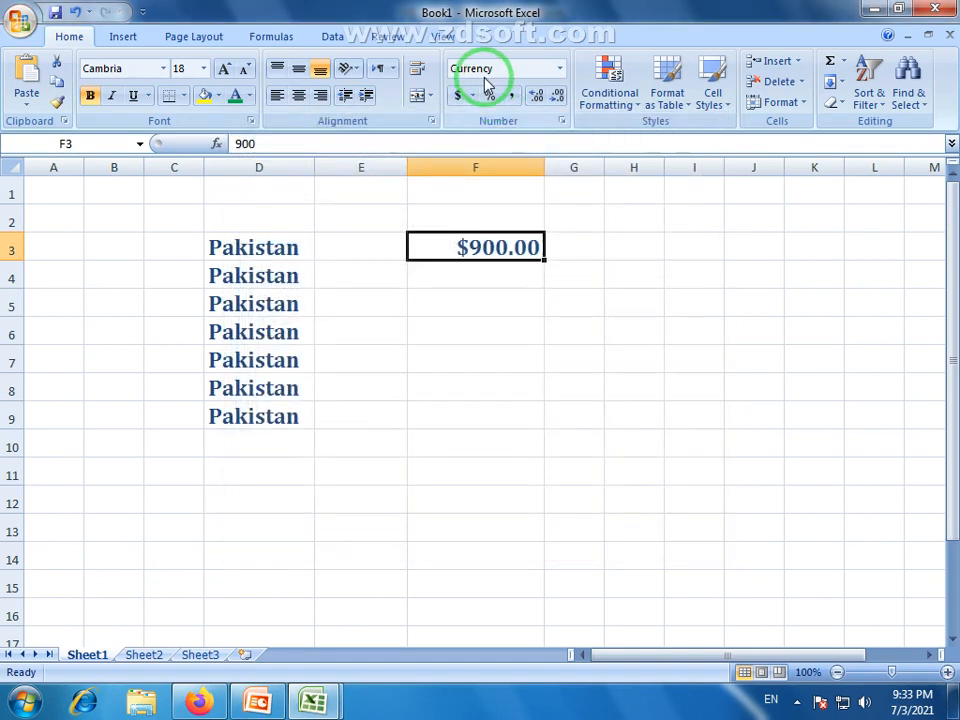
click(561, 69)
click(519, 178)
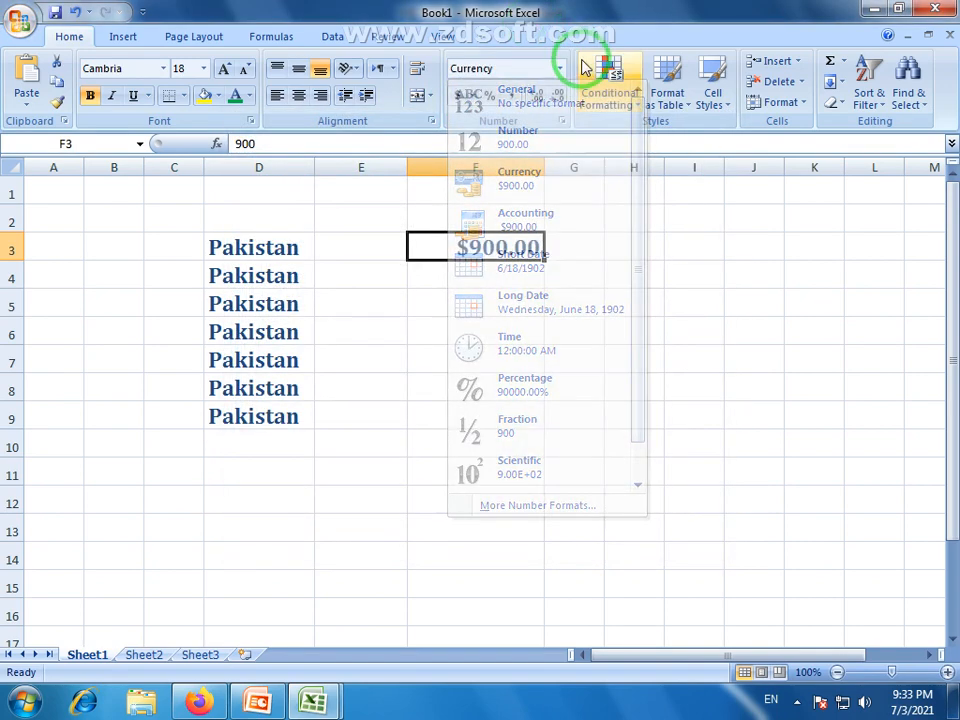
In the additional accounting formats for F3, choose the Rs Urdu (Islamic Republic of Pakistan) currency symbol
click(472, 96)
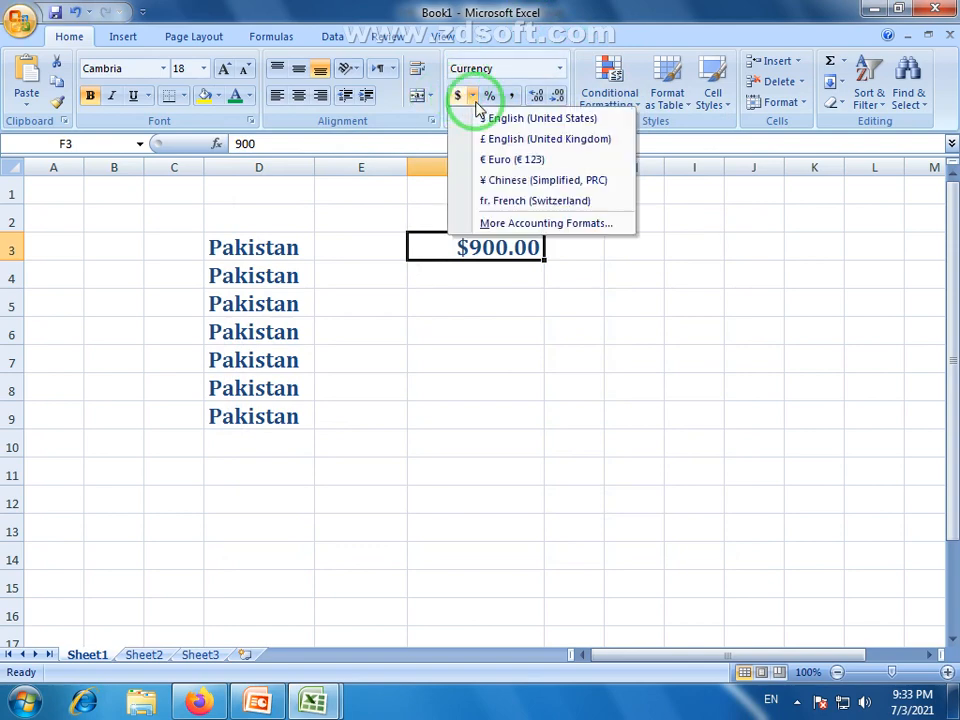
click(546, 224)
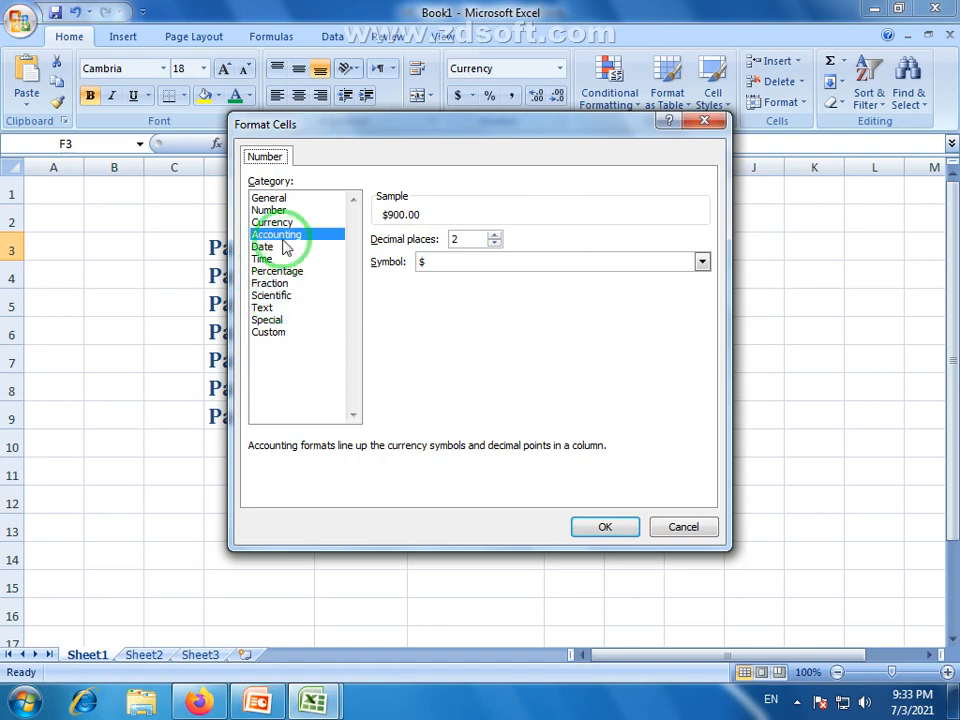
click(703, 262)
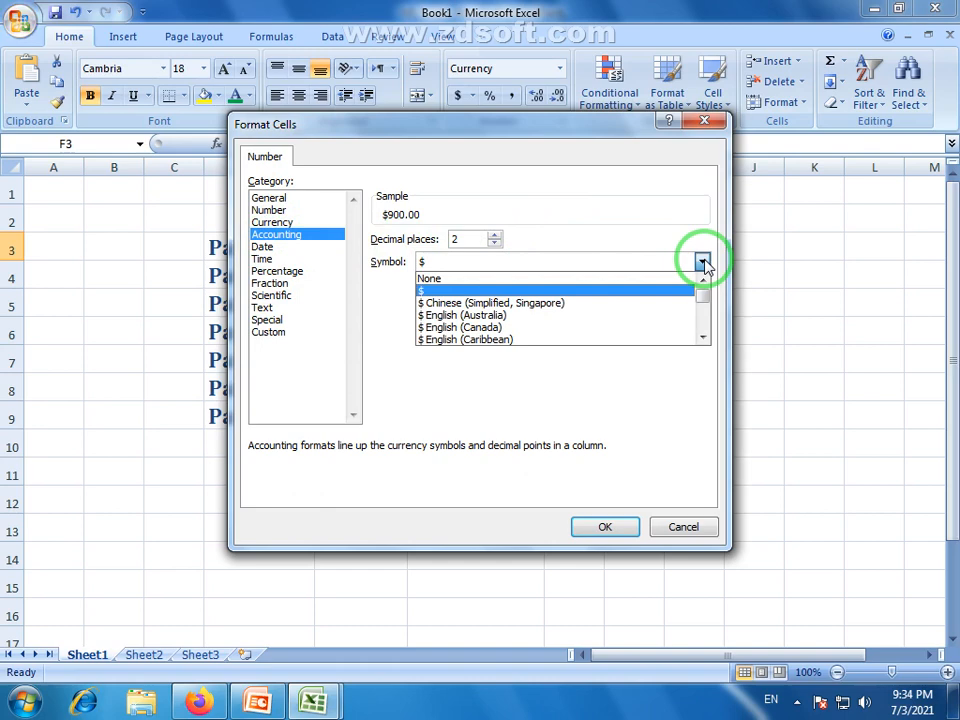
scroll(690, 313, down, 1)
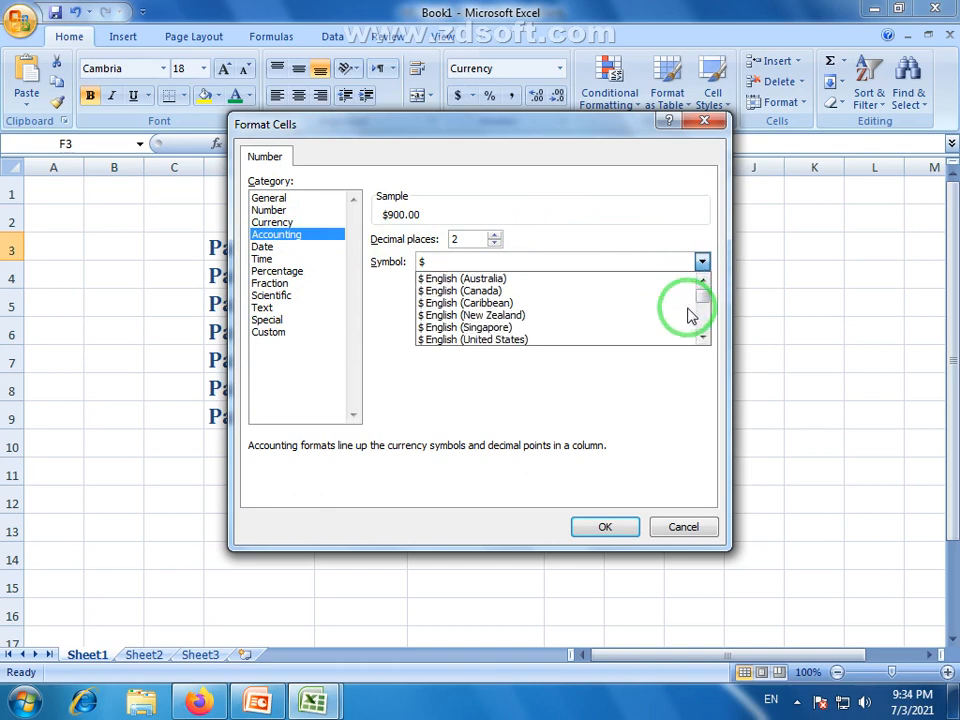
scroll(690, 315, down, 8)
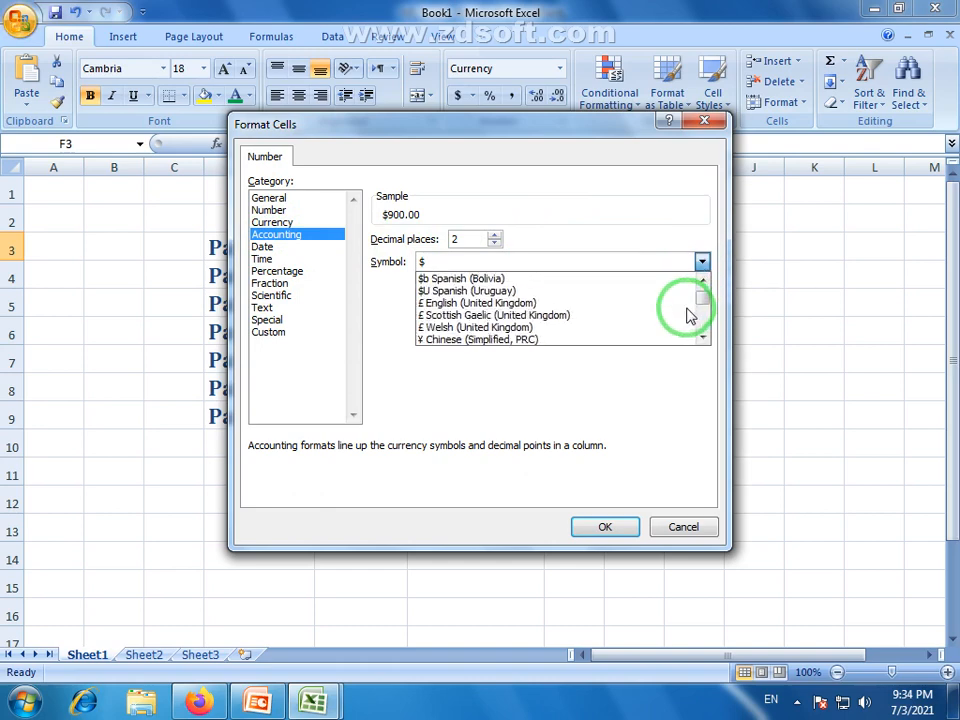
scroll(688, 315, down, 10)
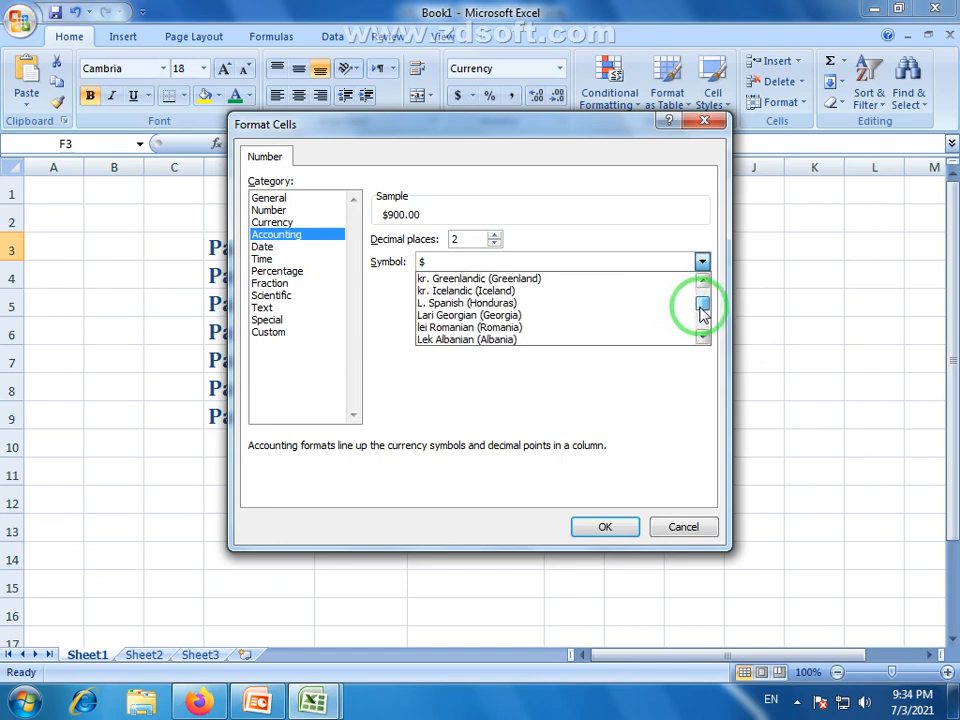
scroll(703, 313, down, 5)
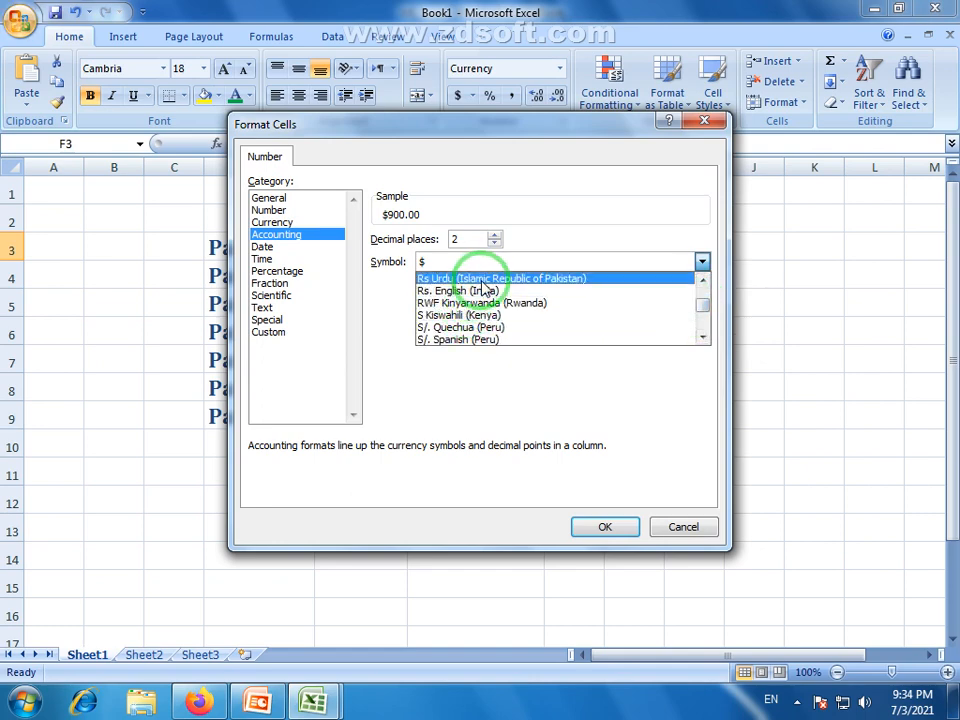
scroll(519, 297, up, 1)
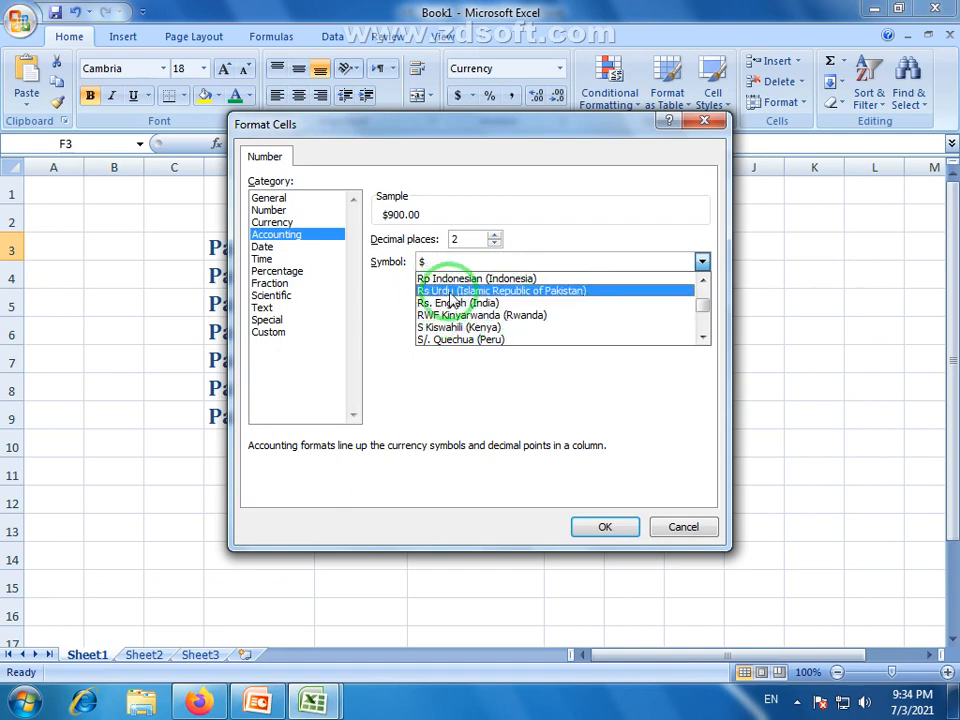
click(575, 292)
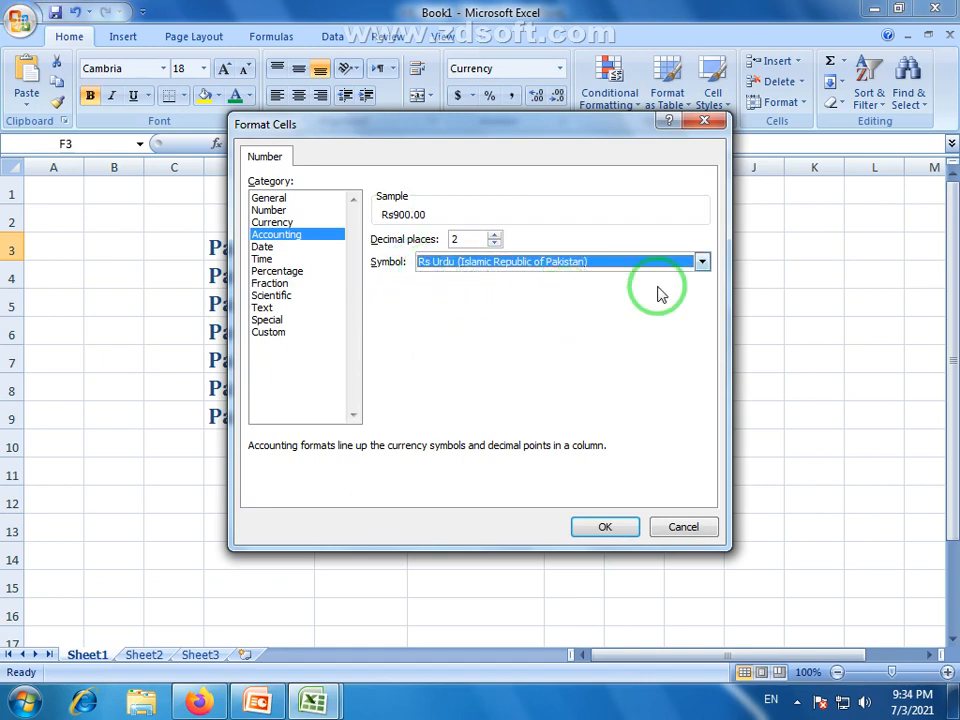
Try the None and $ English (United States) symbols for the Accounting format, and discard the format changes
click(703, 263)
drag(703, 308, 706, 275)
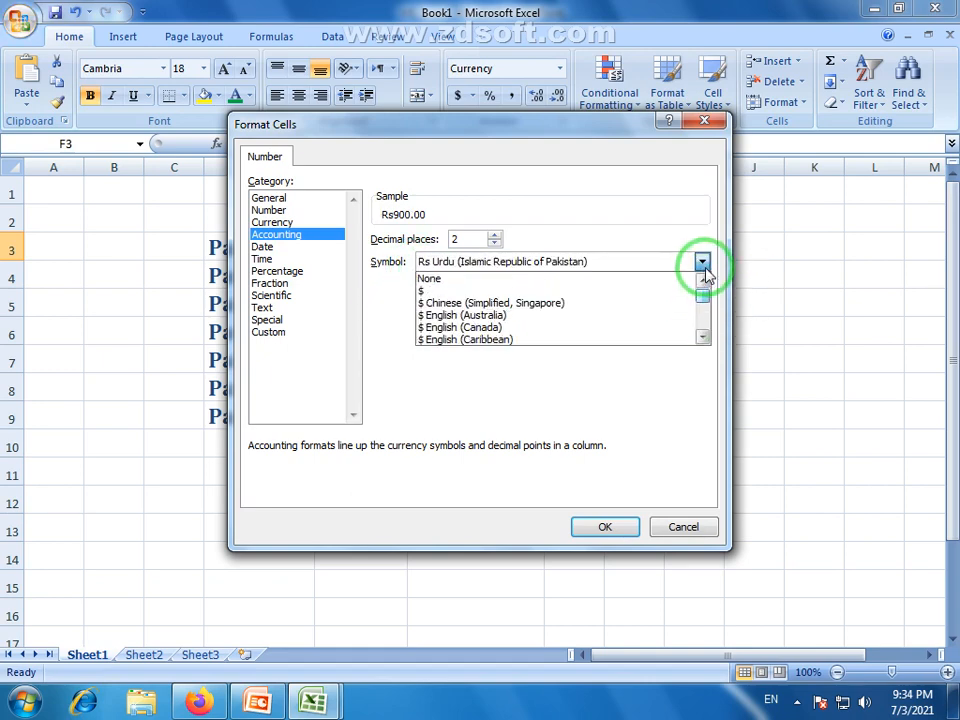
click(430, 278)
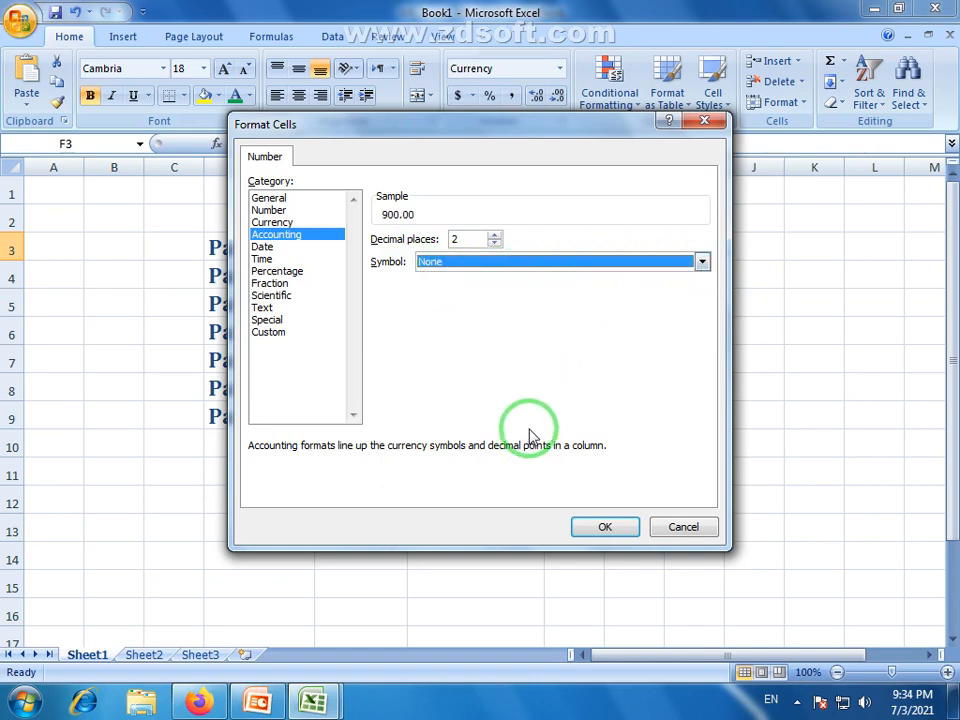
click(702, 261)
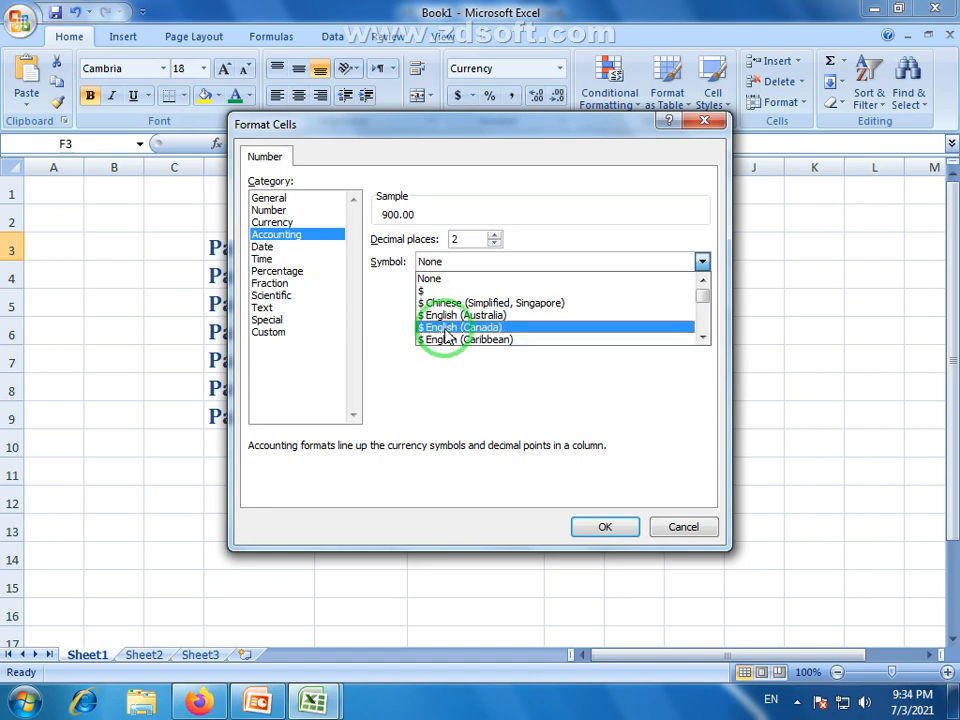
scroll(447, 327, down, 2)
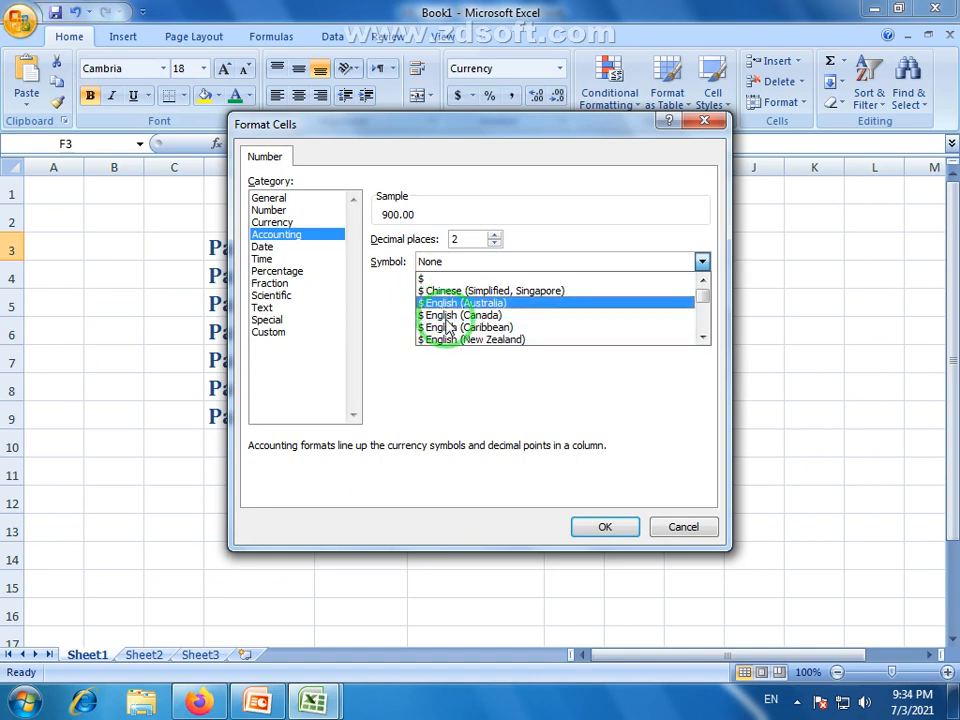
scroll(446, 322, down, 2)
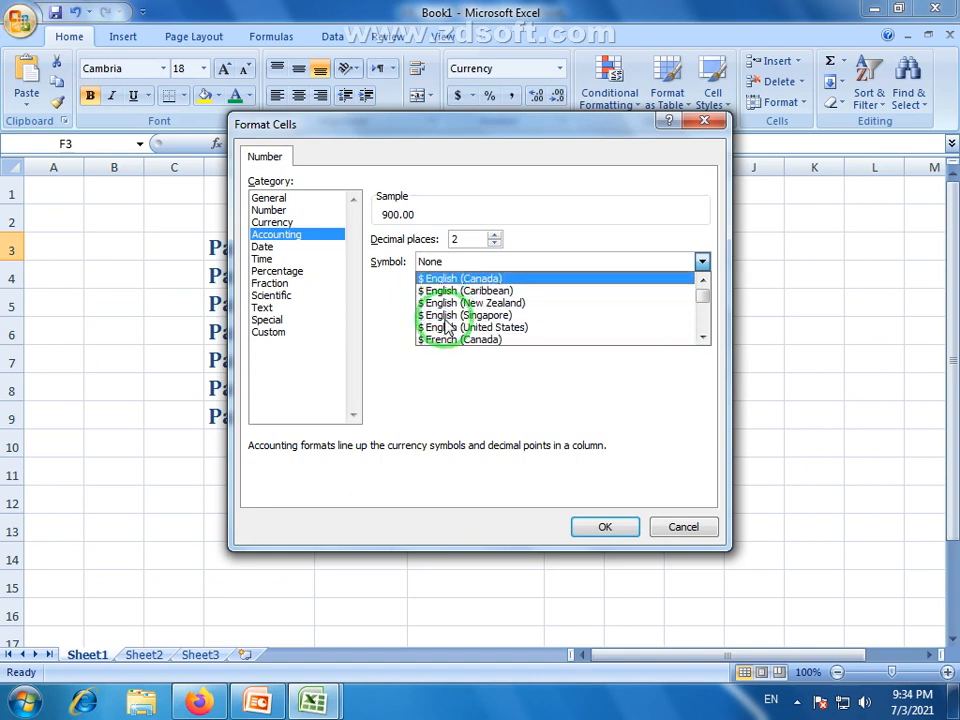
click(485, 330)
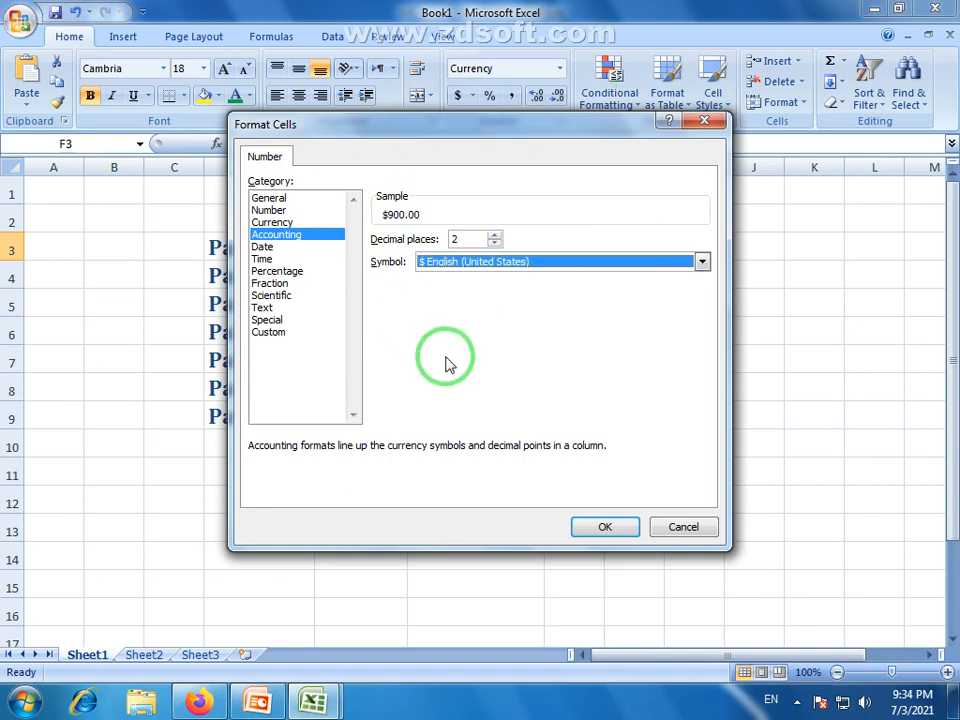
click(677, 532)
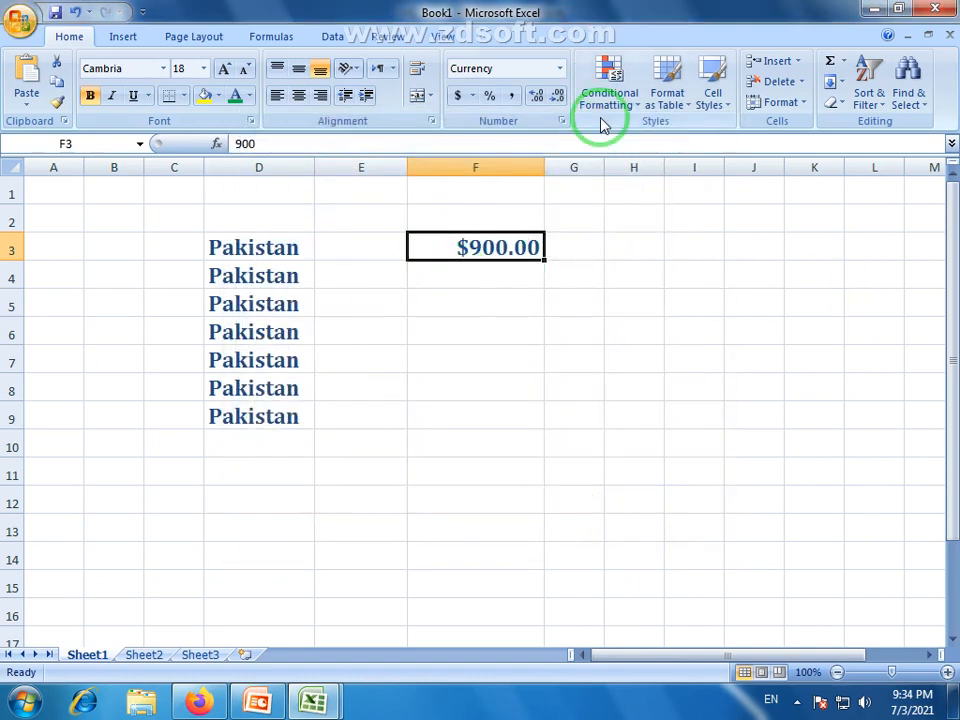
click(472, 97)
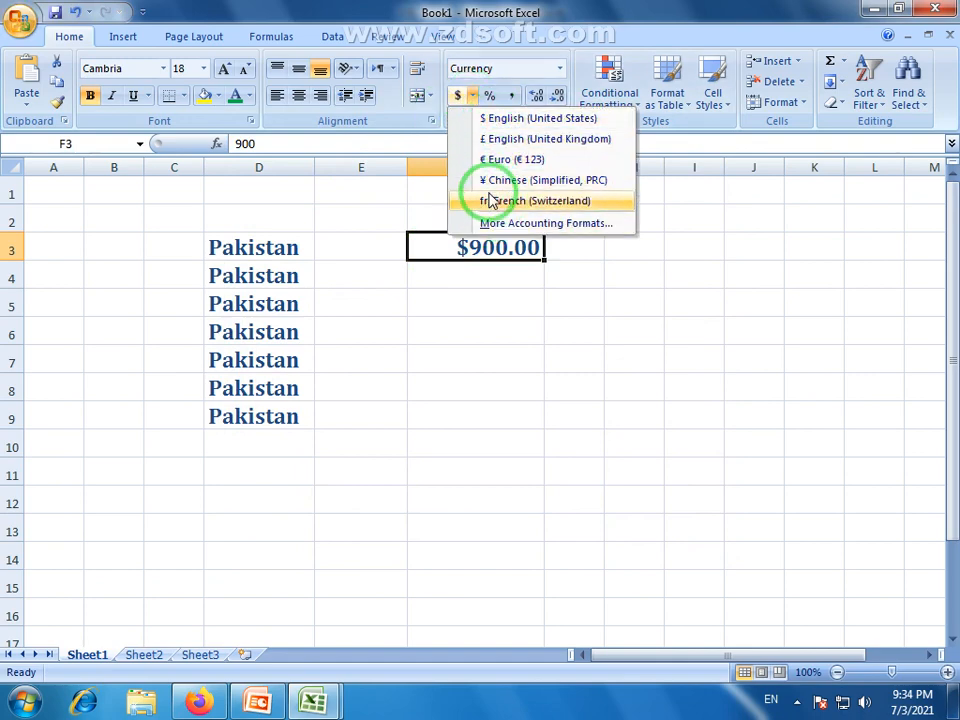
click(456, 251)
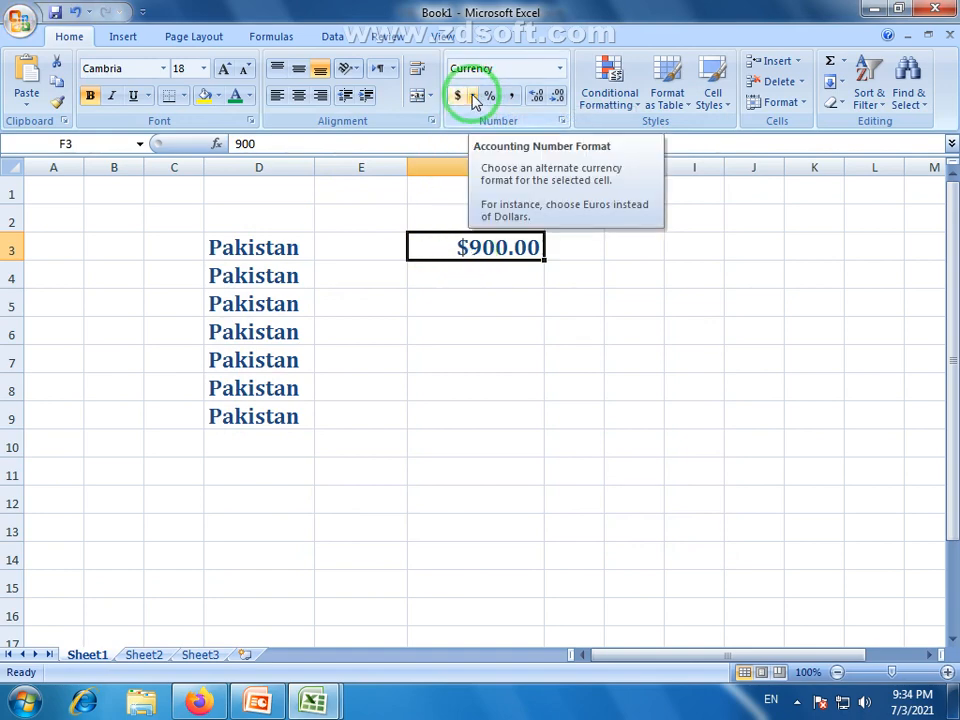
click(560, 69)
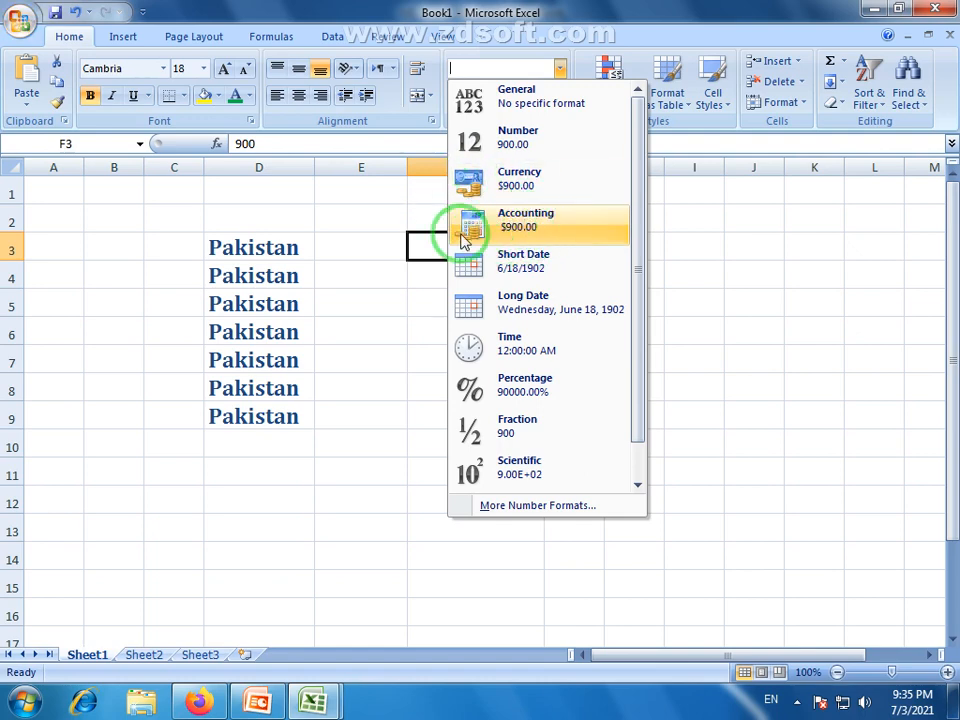
click(531, 230)
click(429, 270)
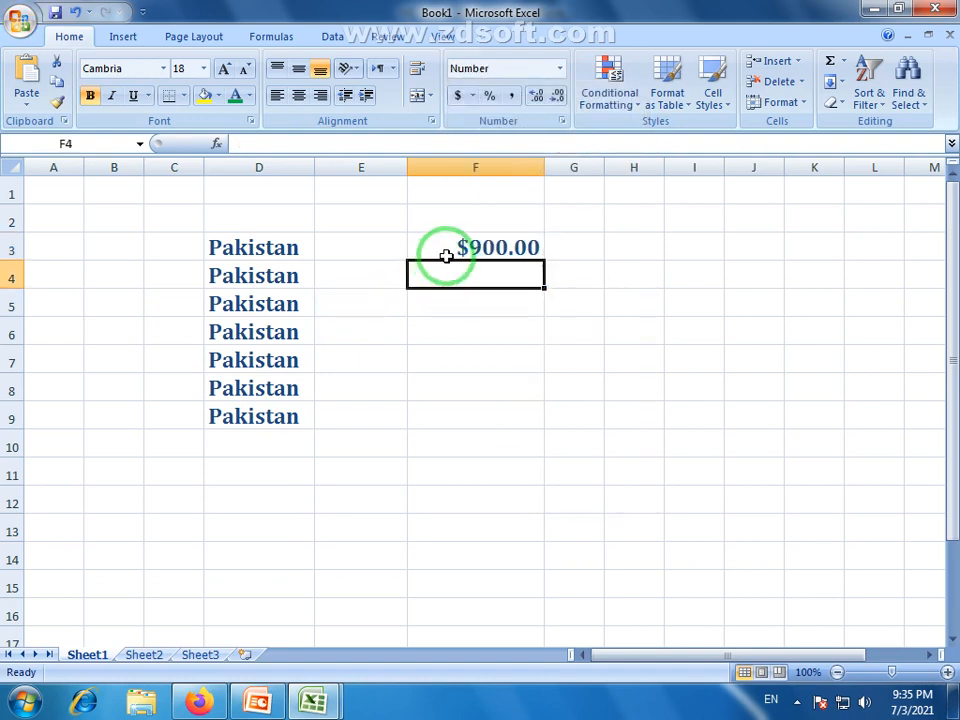
Move the value from F3 to I3 and widen column I to fit it
click(446, 252)
drag(497, 267, 707, 264)
drag(728, 163, 810, 163)
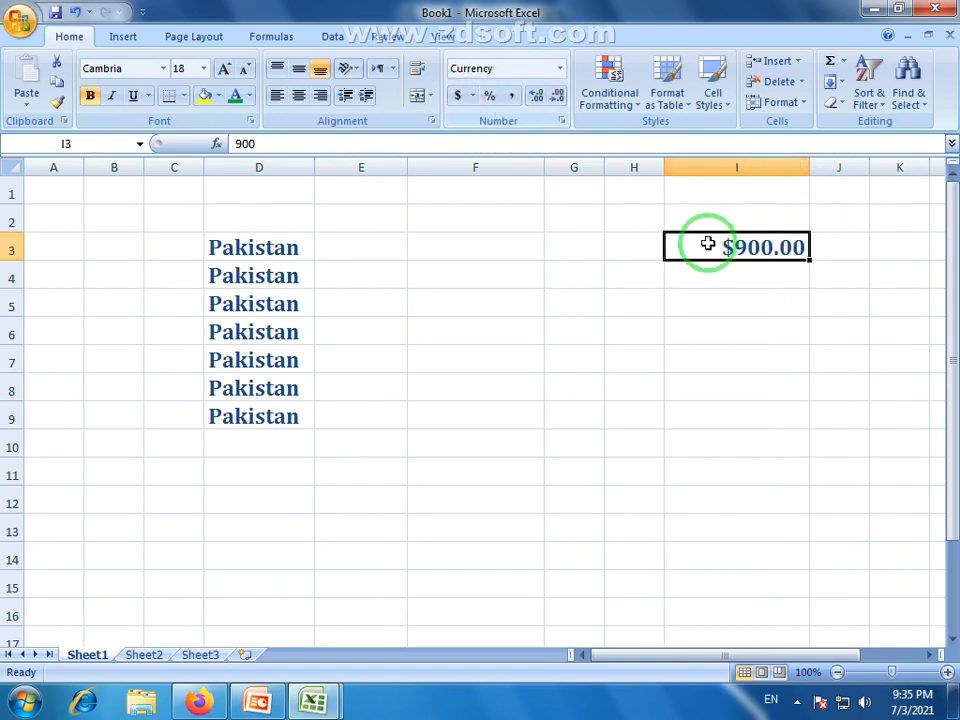
Apply the Accounting format to the value in I3 and narrow column I slightly
click(560, 68)
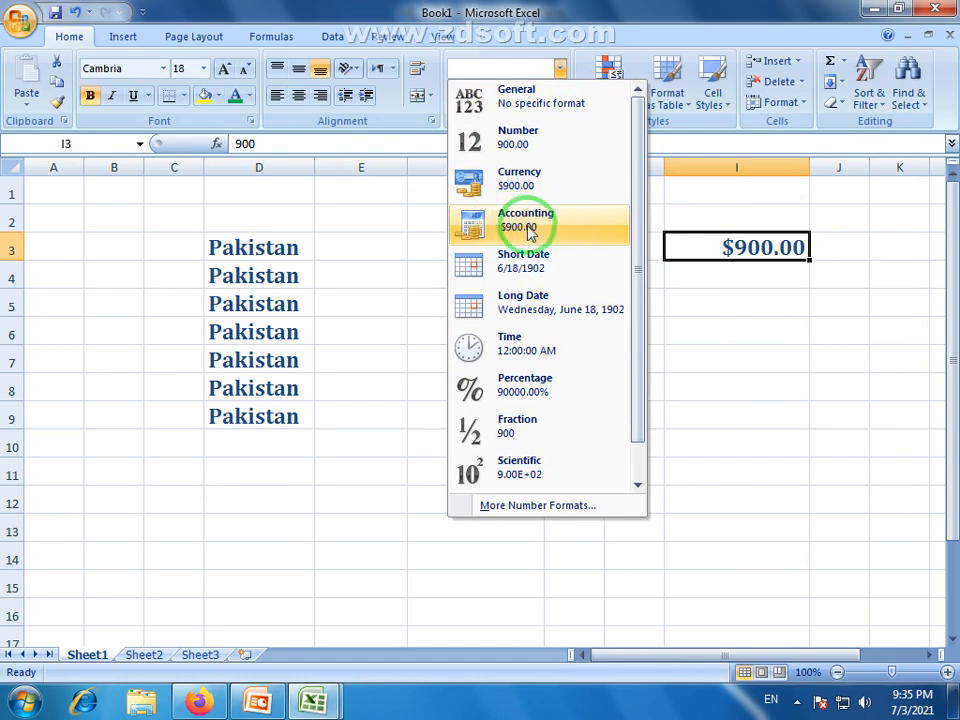
click(530, 229)
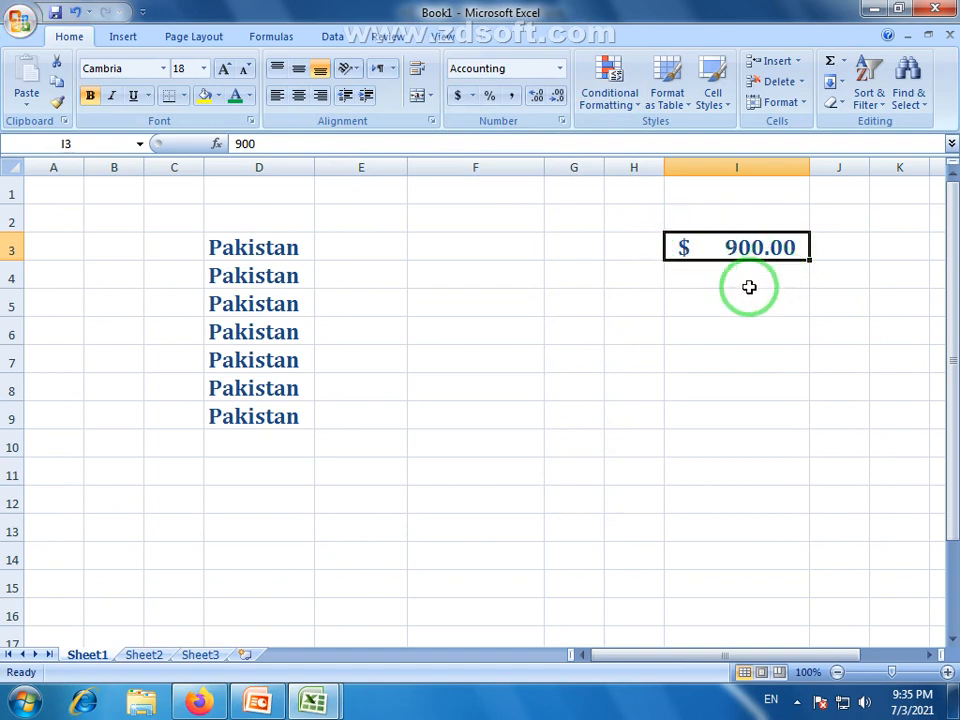
drag(808, 167, 792, 167)
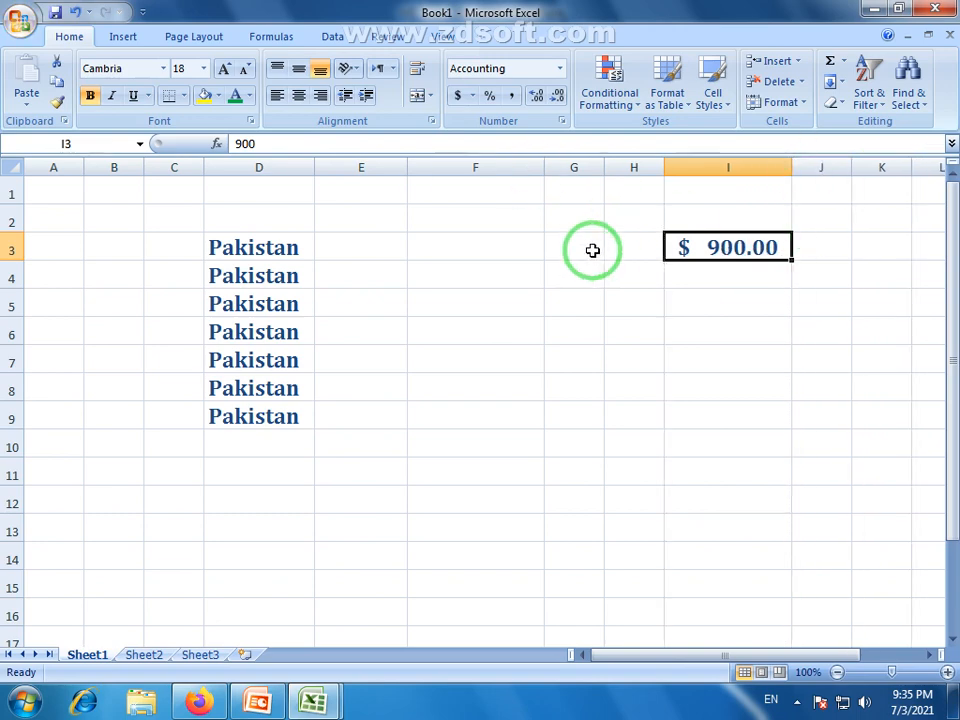
click(563, 69)
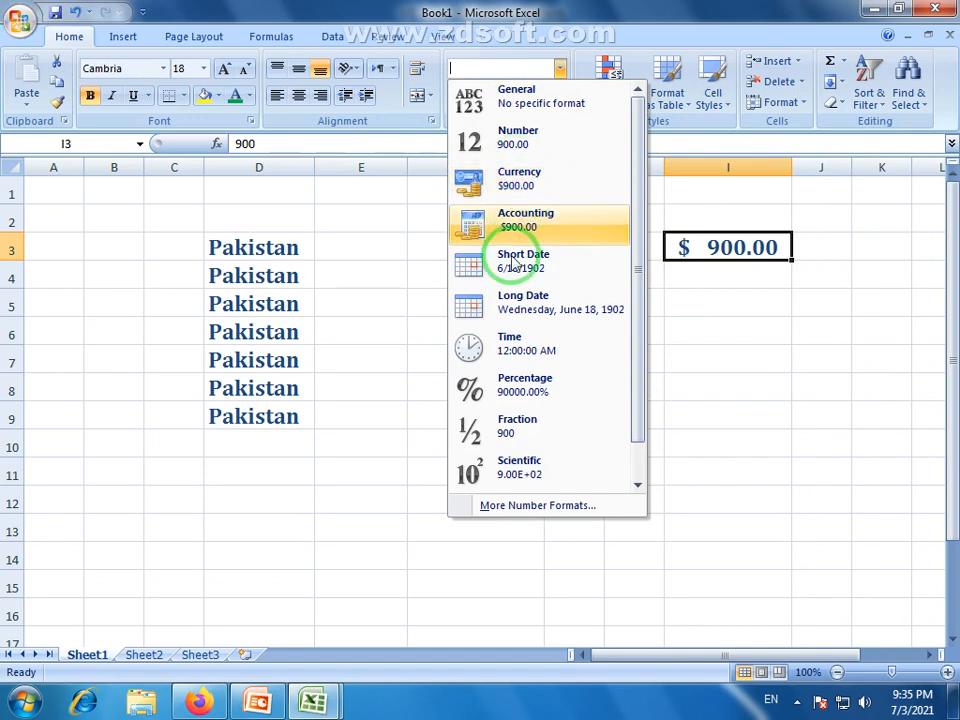
click(713, 318)
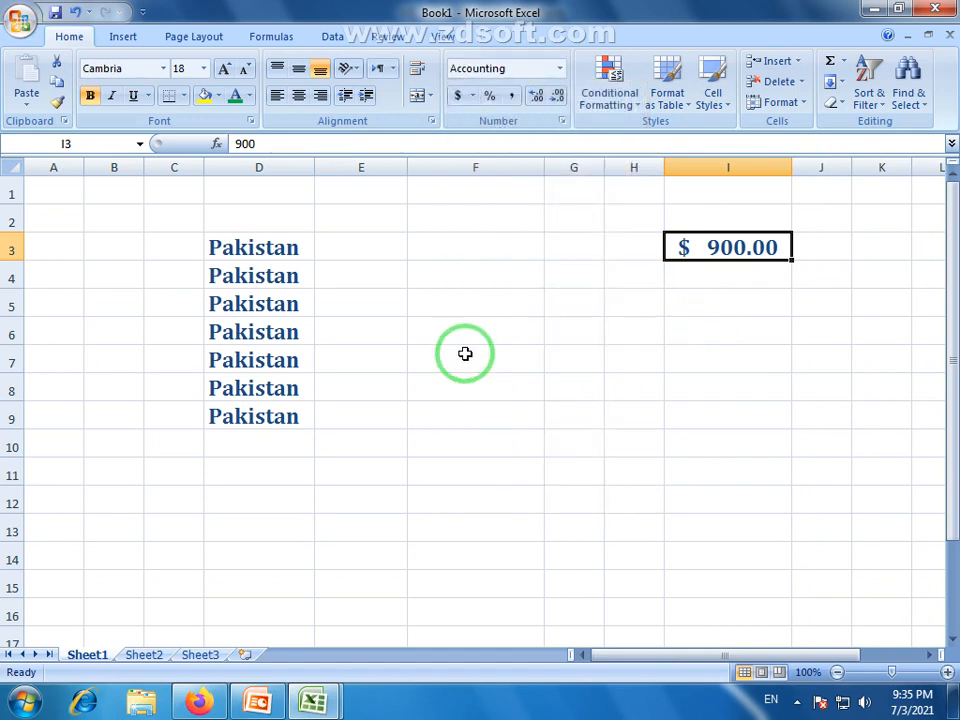
click(478, 301)
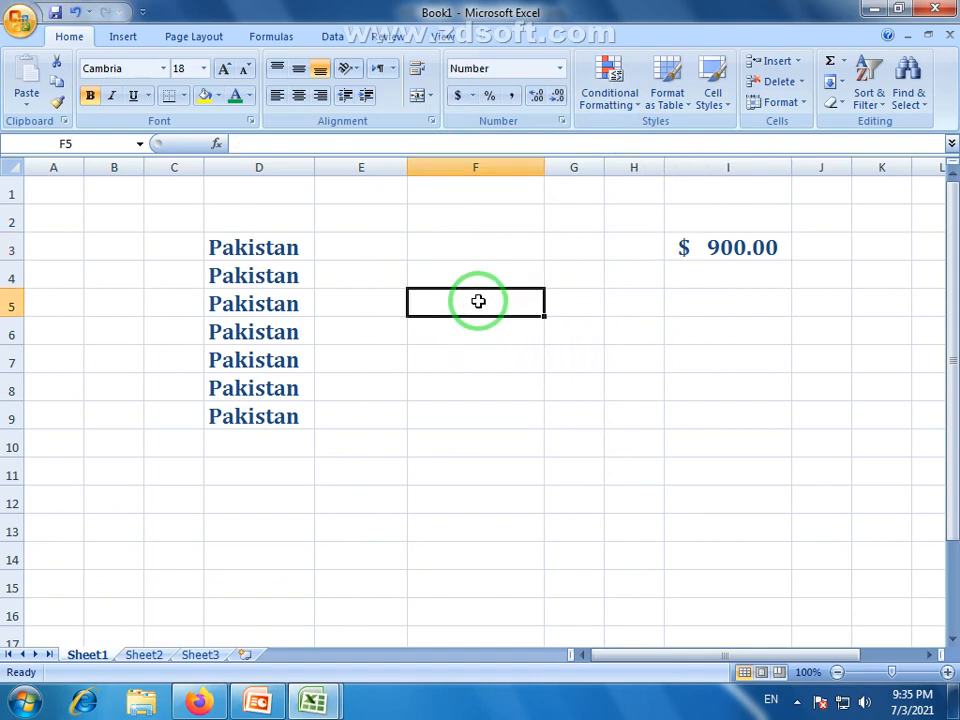
Enter the current date, 7/3/2021, in cell F8
click(495, 389)
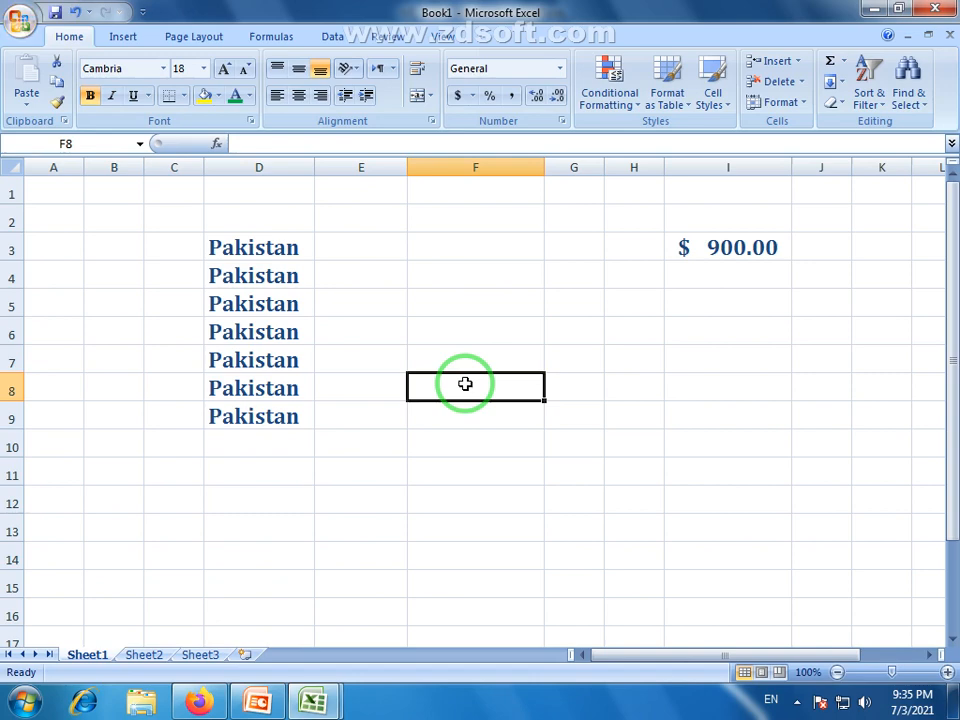
key(ctrl+semicolon)
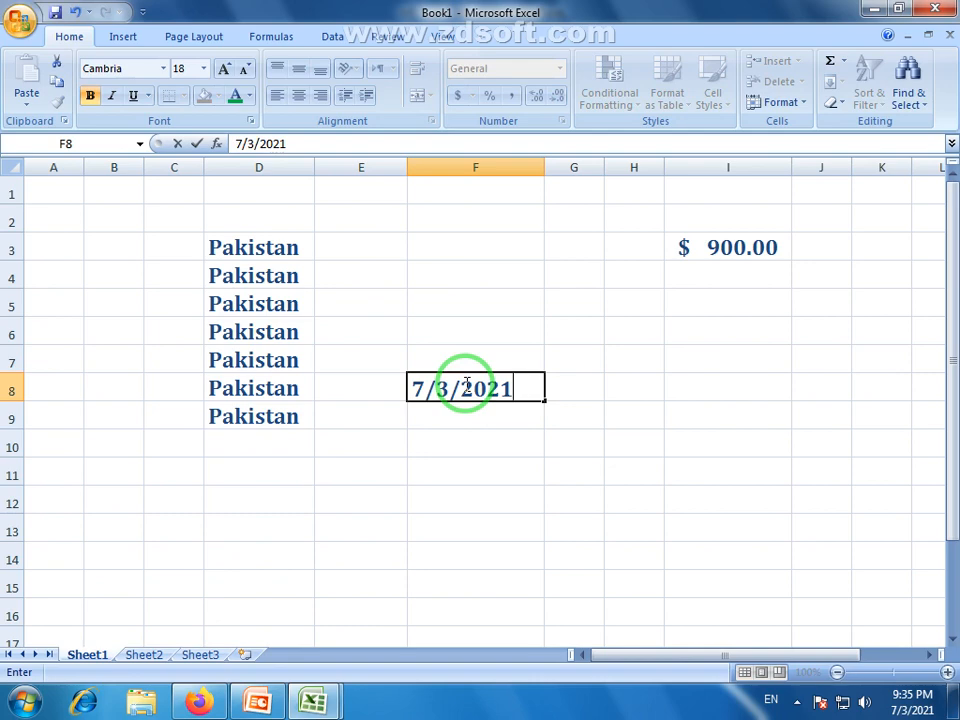
key(Return)
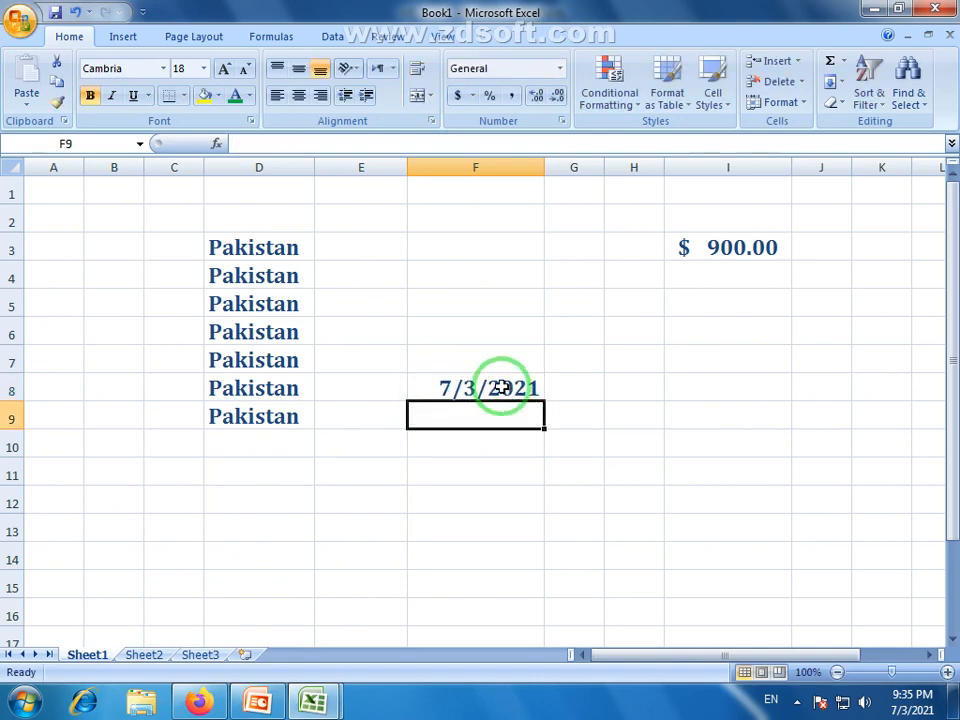
Apply the Long Date format to the date in F8 and widen column F to fit it
click(501, 388)
drag(545, 167, 649, 167)
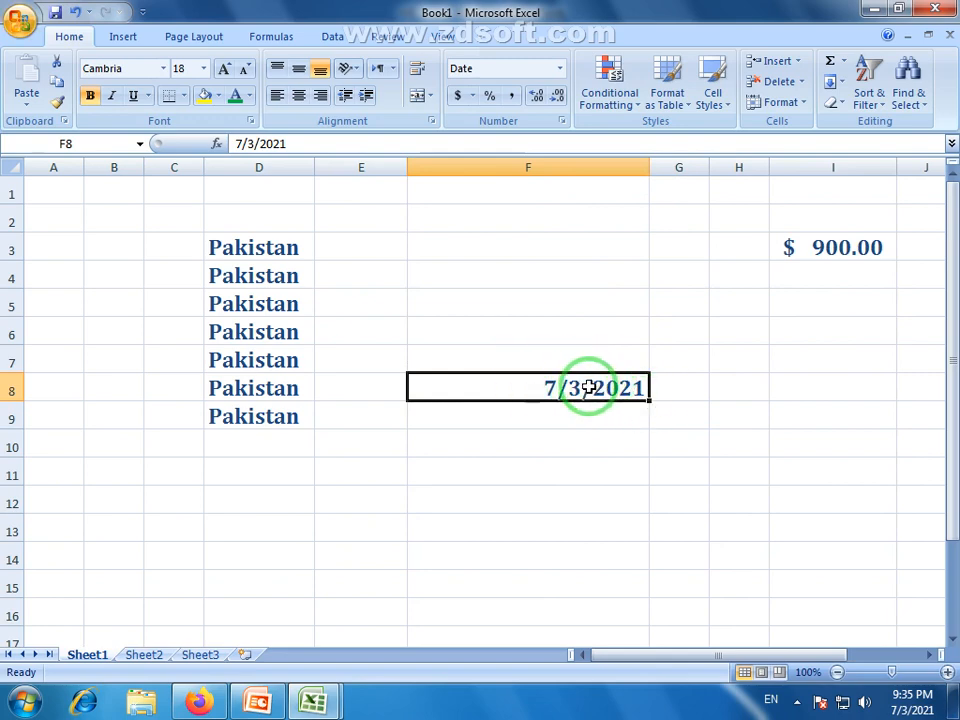
click(560, 68)
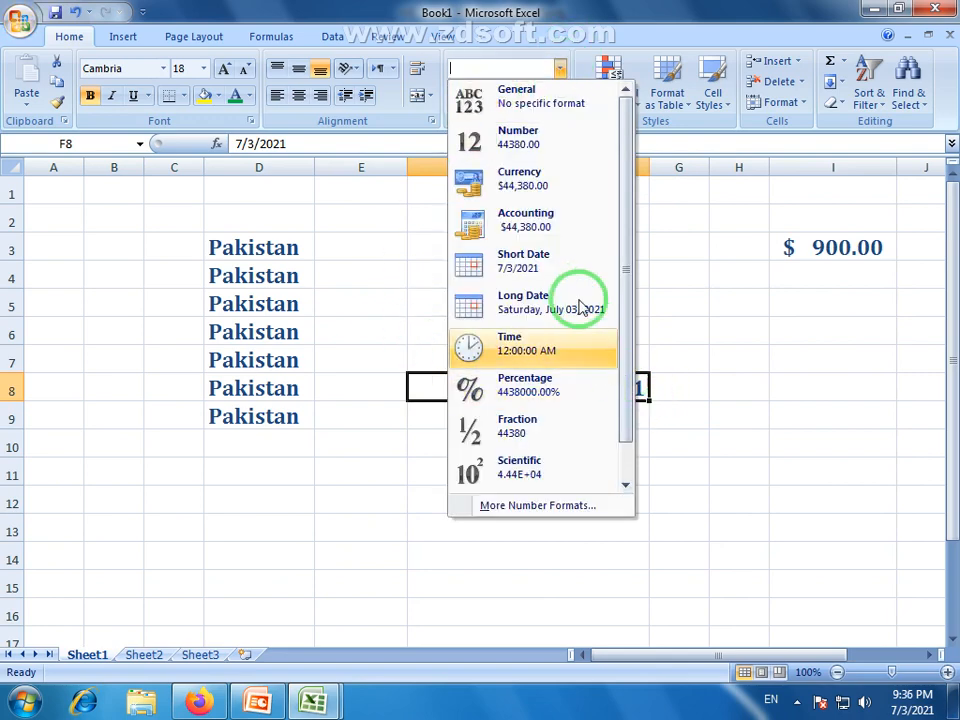
click(535, 308)
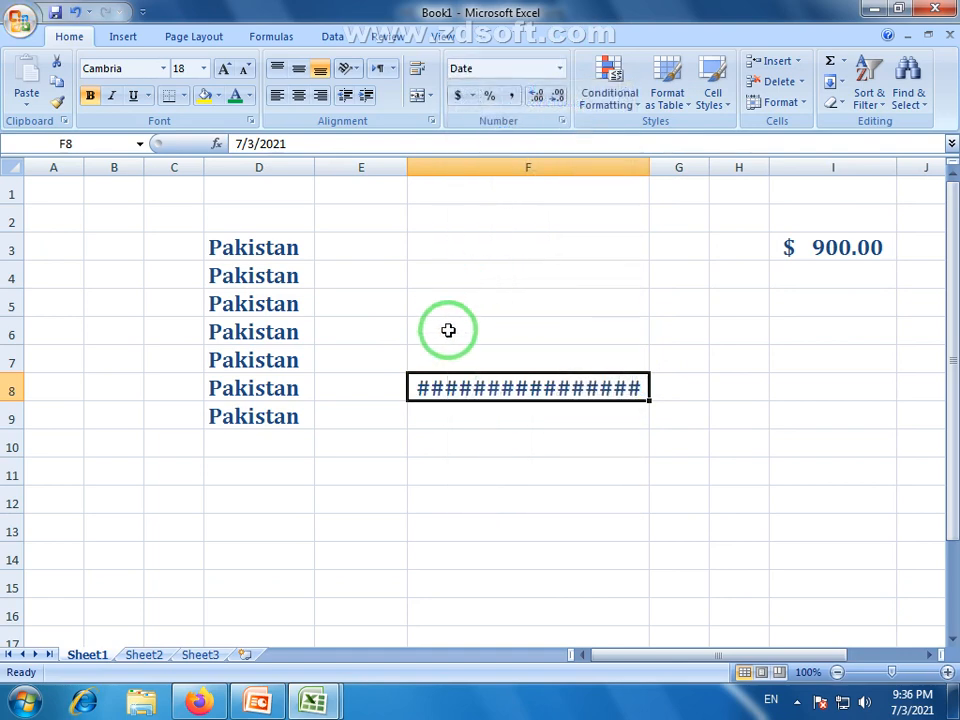
drag(651, 161, 668, 173)
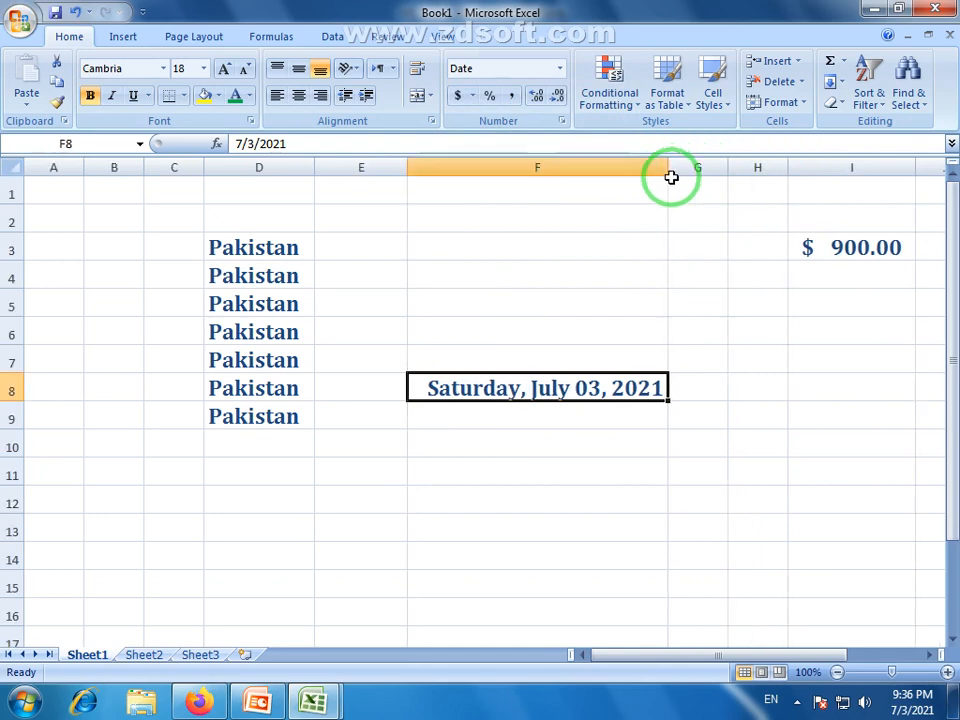
Try filling the date series from F8 down to F11, and undo the fill
drag(667, 399, 671, 486)
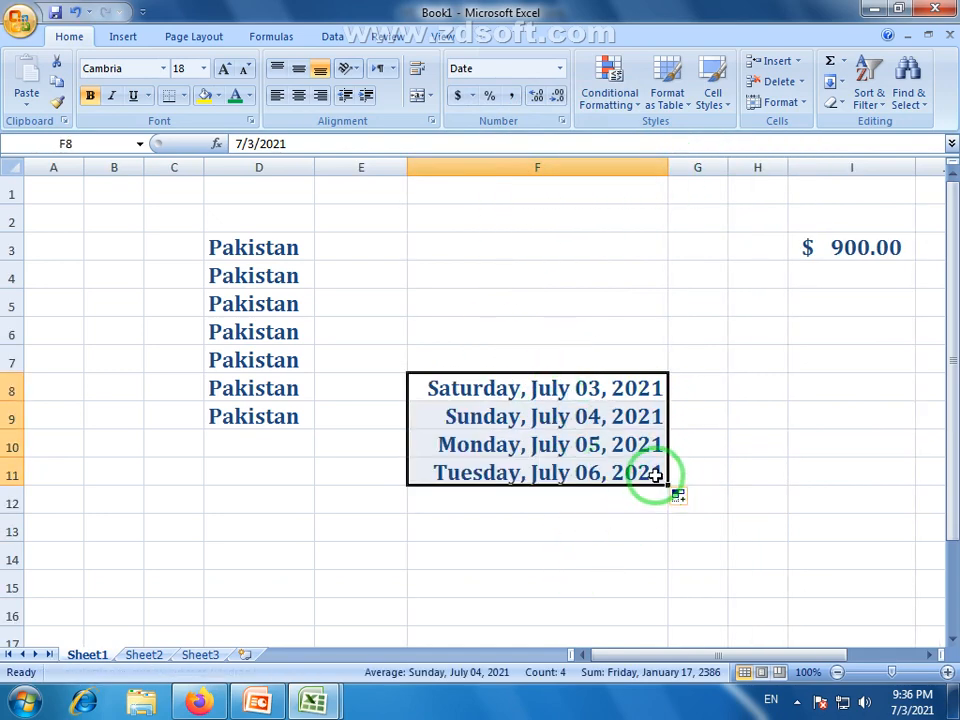
key(ctrl+z)
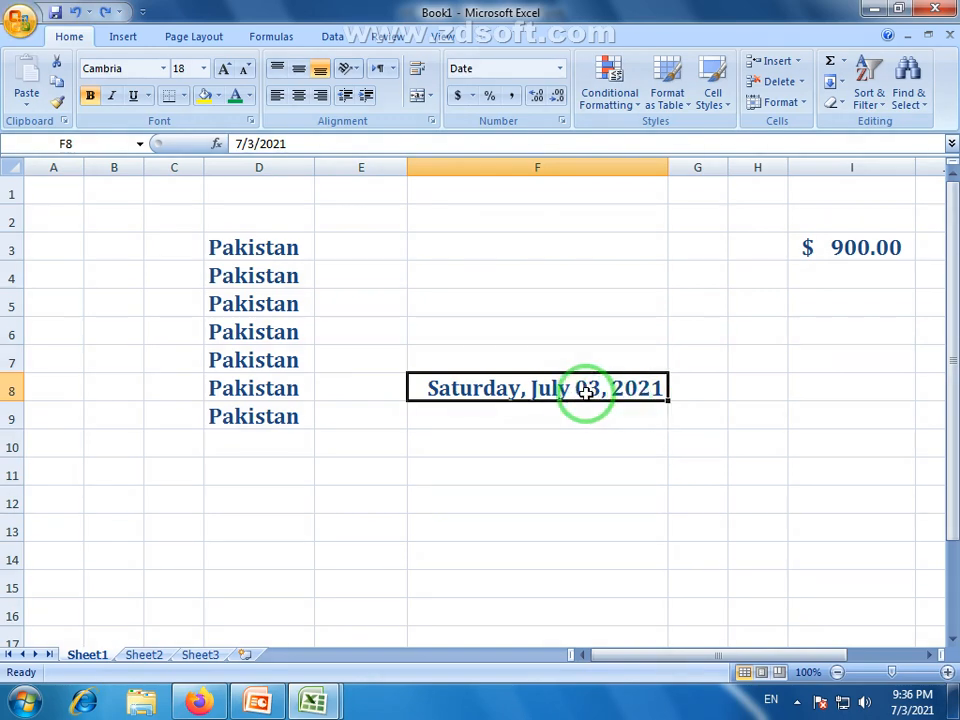
click(560, 69)
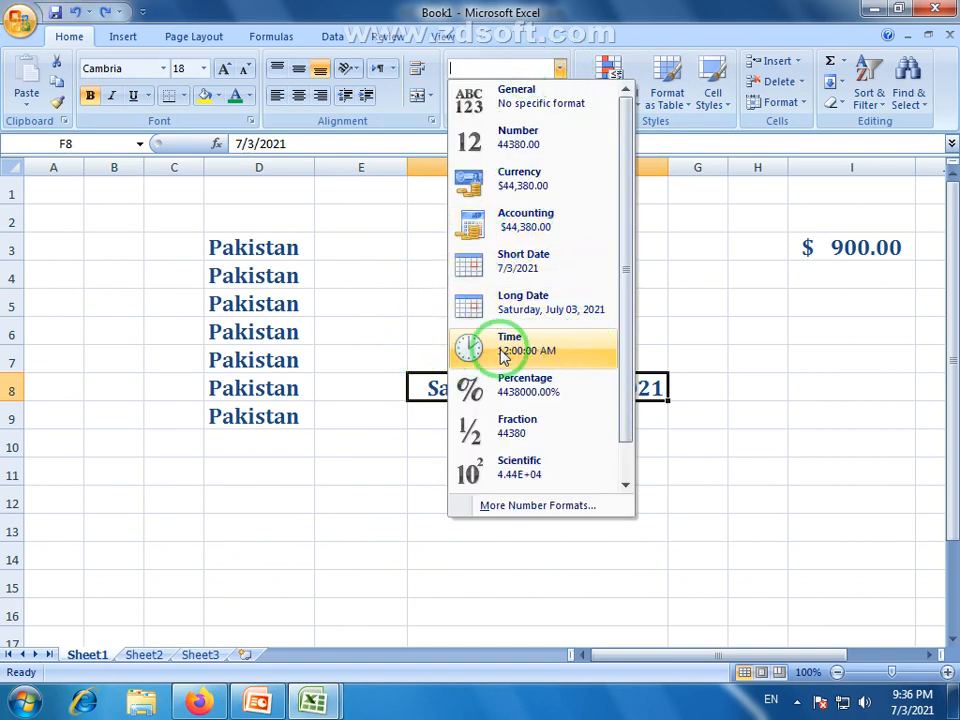
click(362, 360)
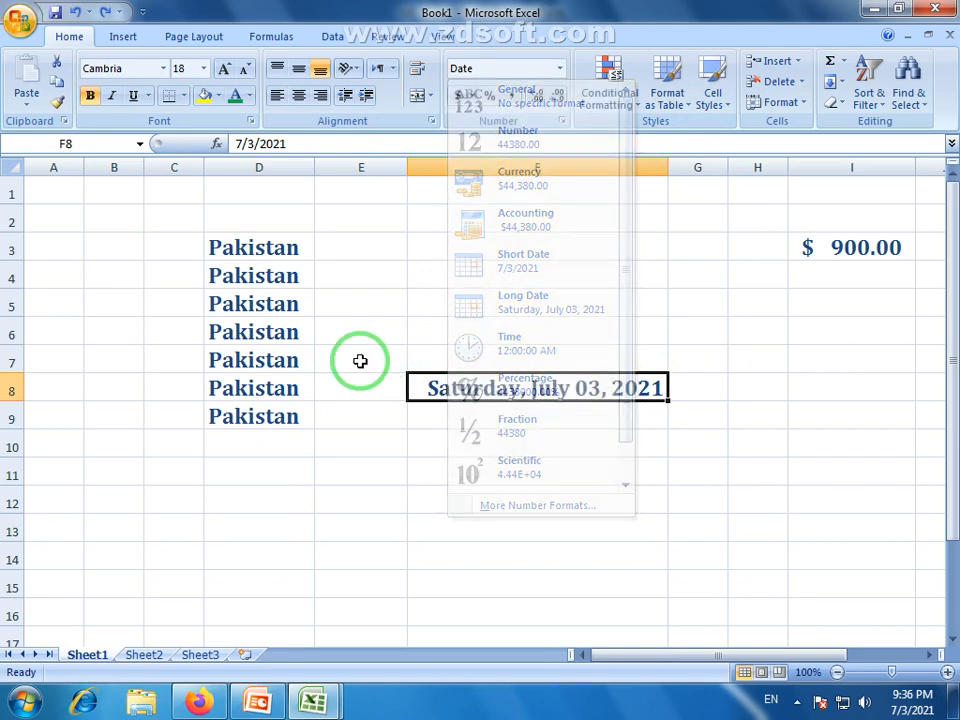
Enter the time 12:00 in cell E4
click(371, 284)
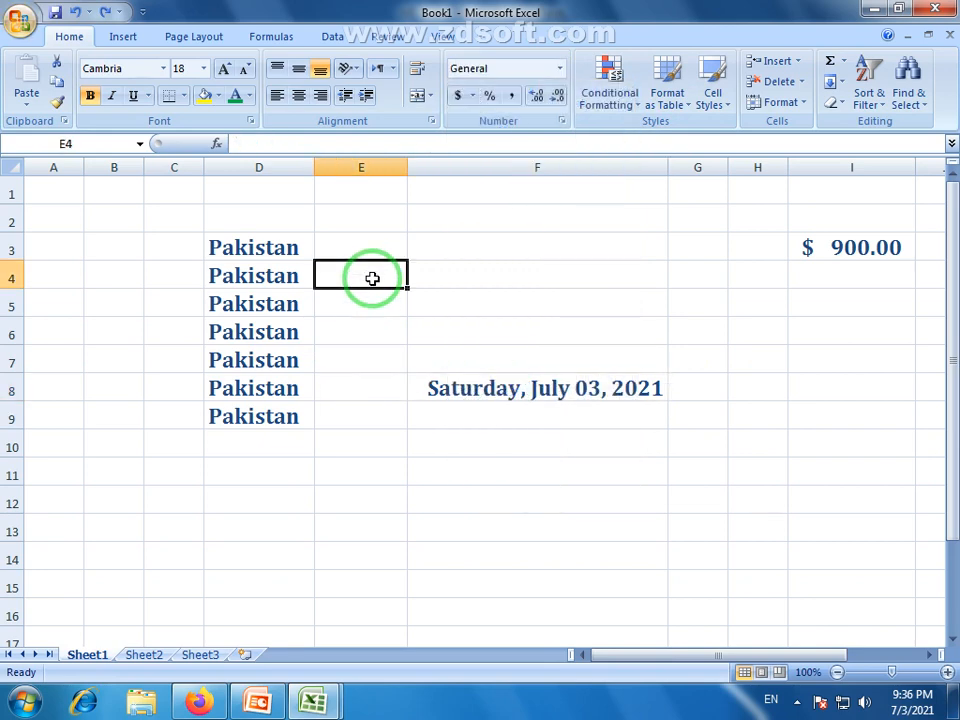
click(560, 68)
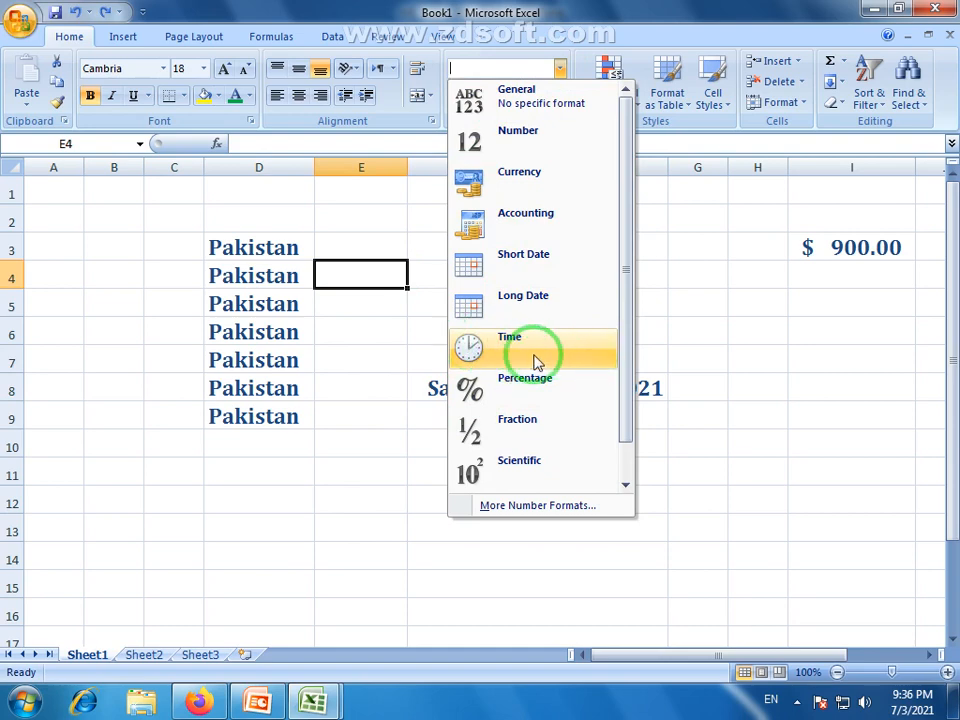
click(517, 10)
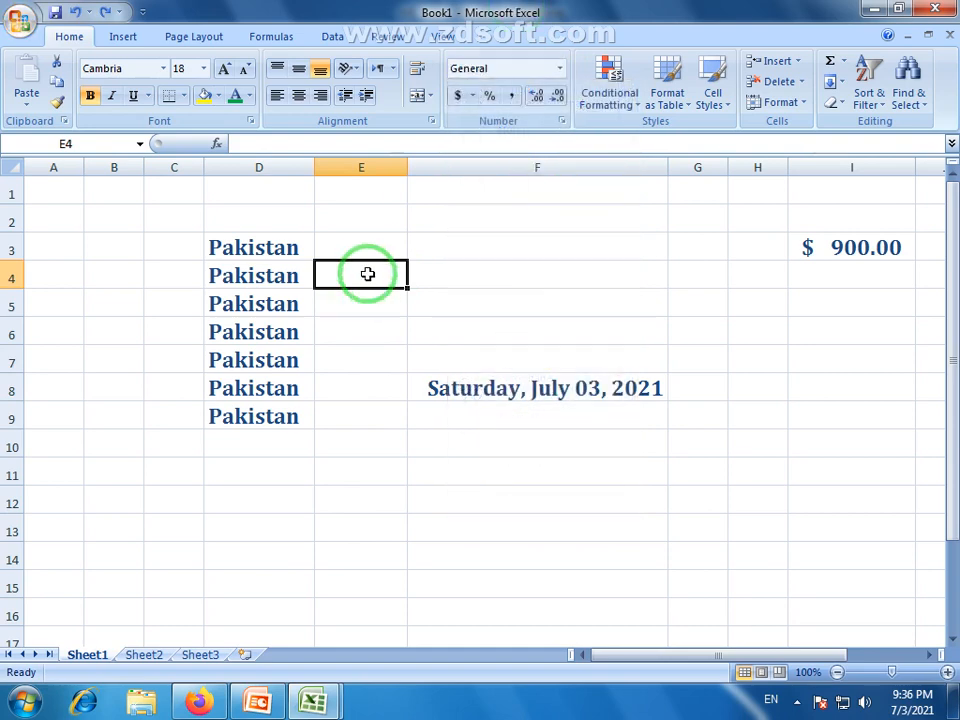
text(12)
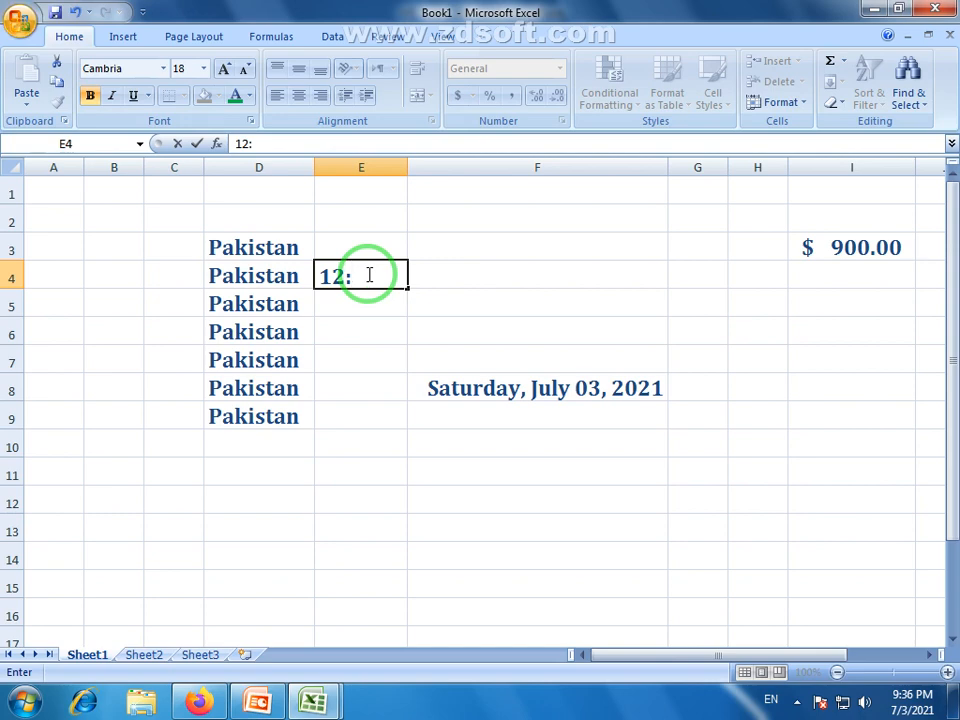
text(:00)
click(347, 304)
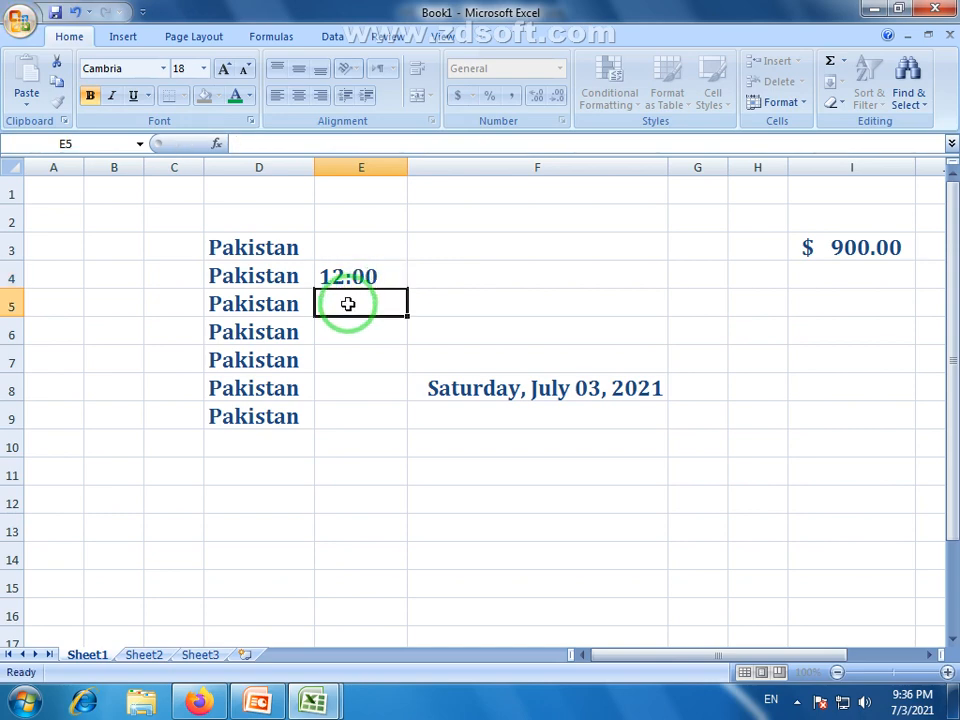
Apply the Time format to the value in E4 and widen column E to fit it
click(371, 279)
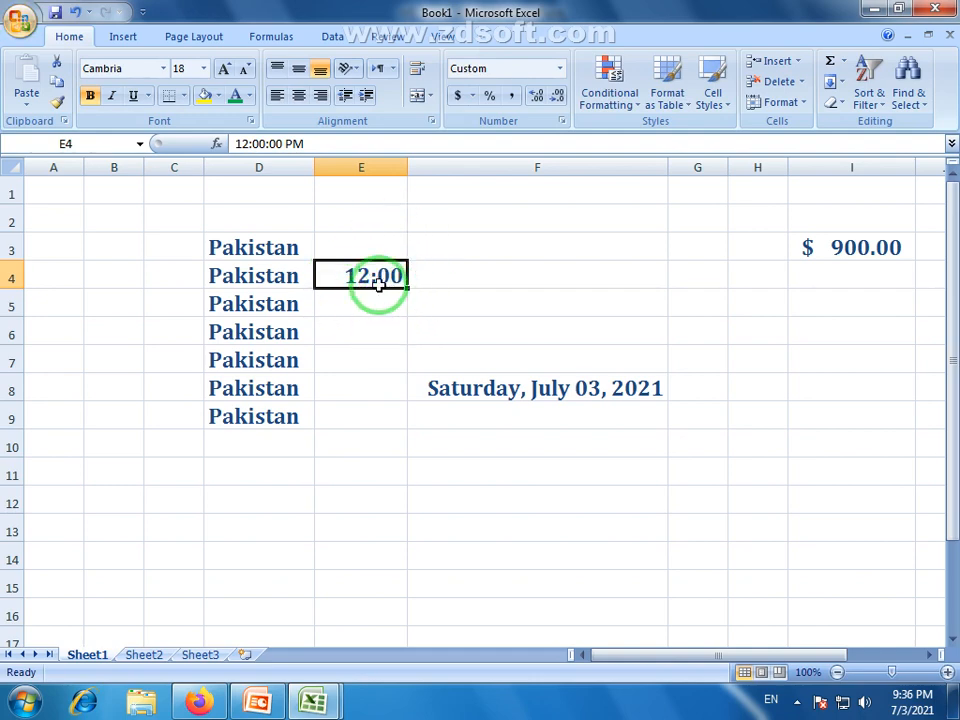
click(560, 68)
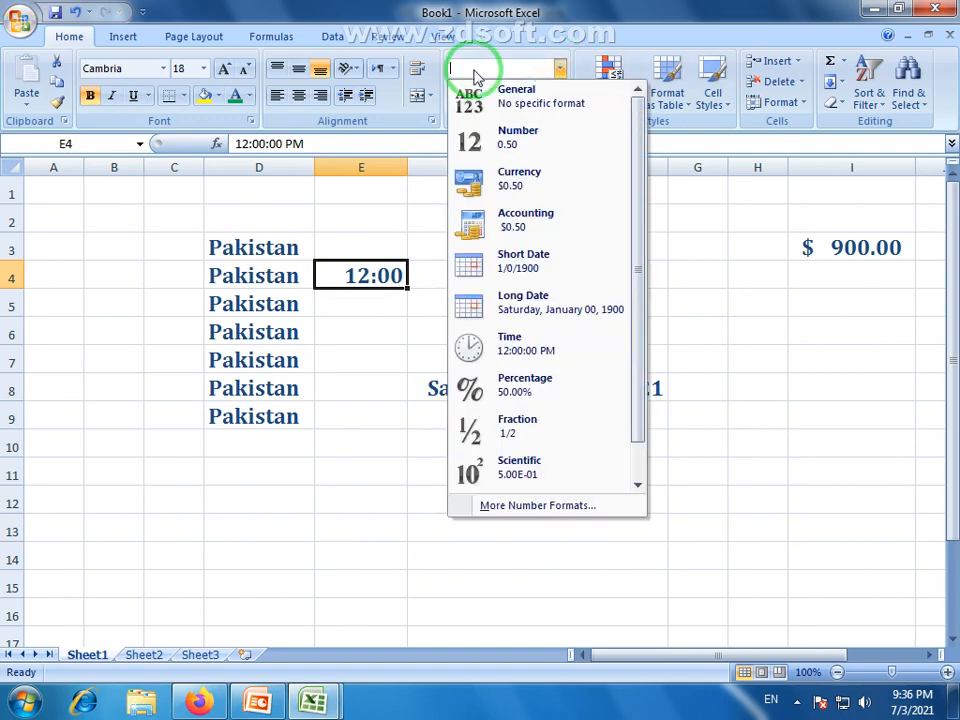
click(525, 350)
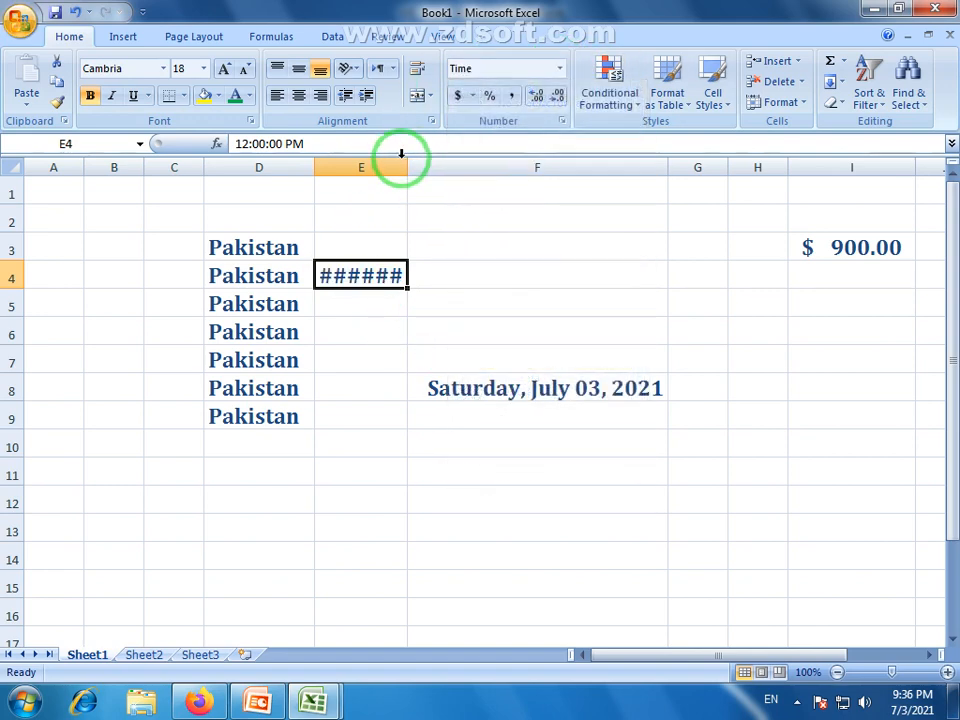
drag(407, 164, 455, 162)
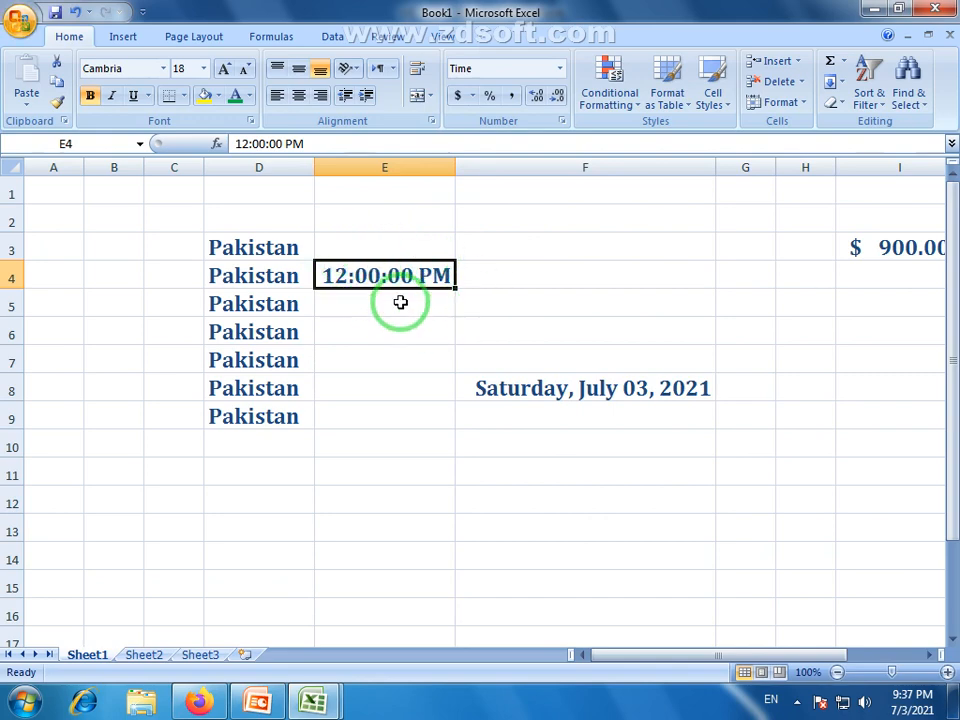
click(401, 305)
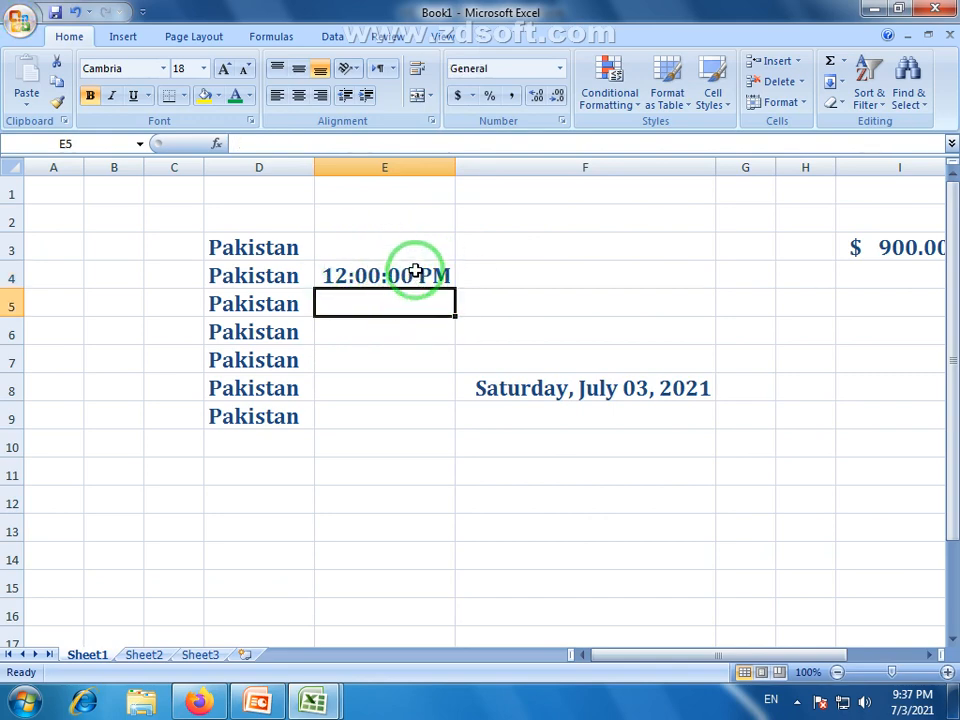
click(414, 270)
click(563, 77)
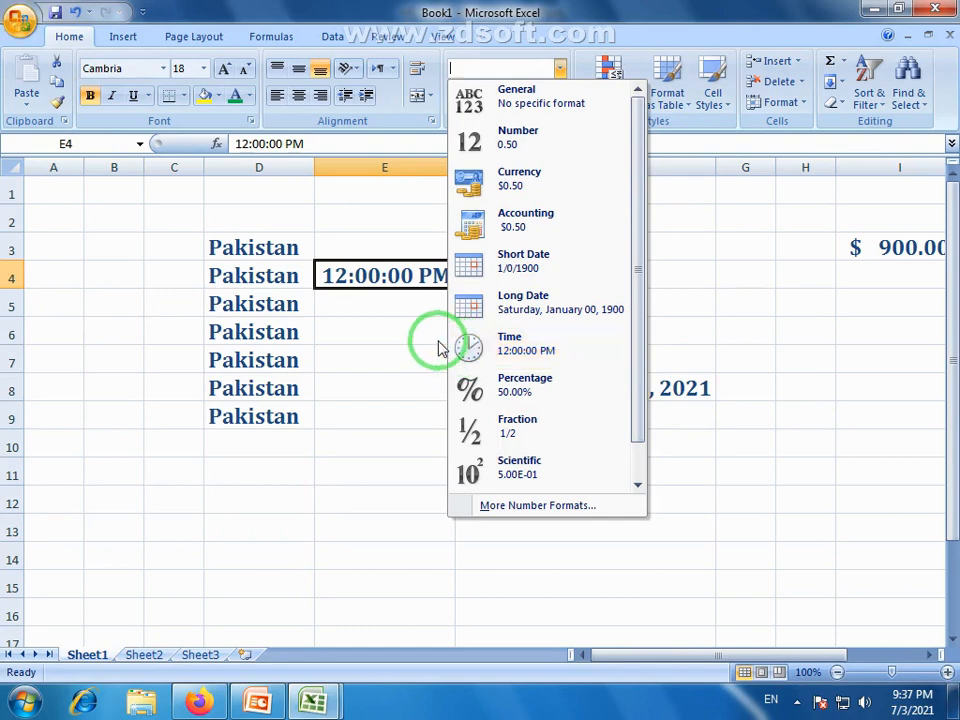
click(422, 305)
click(740, 492)
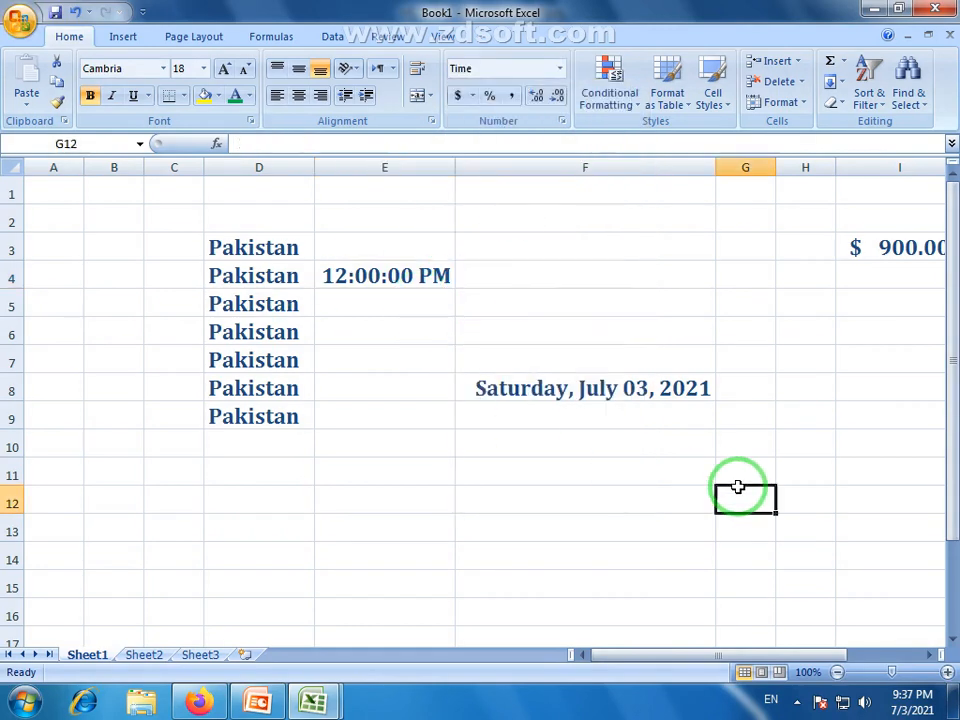
click(561, 69)
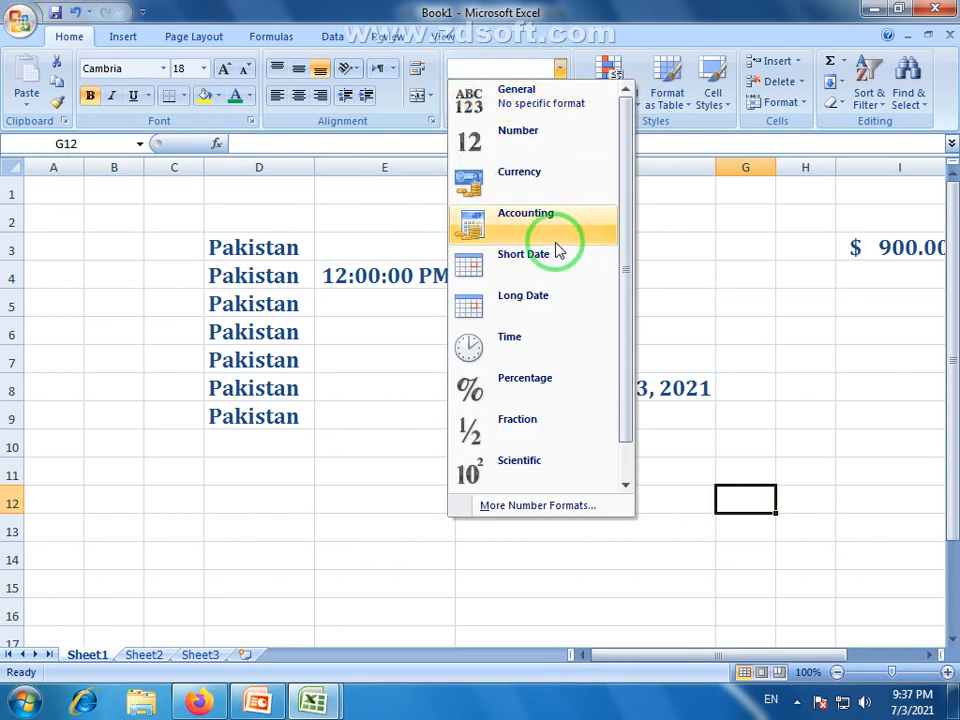
click(470, 390)
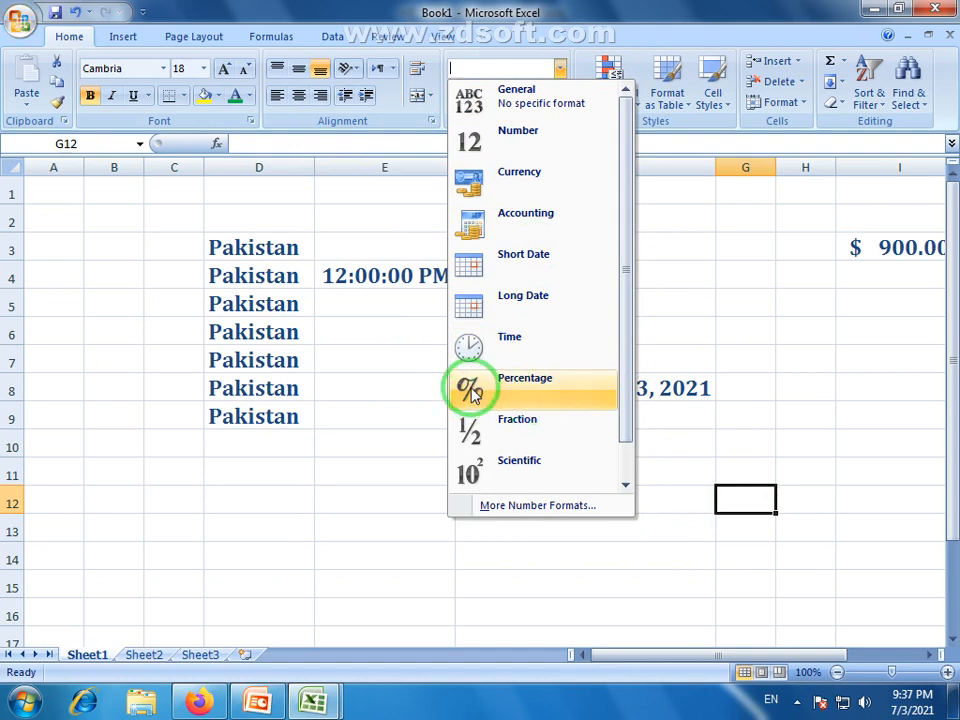
Enter 45 in cell G4
drag(593, 655, 664, 658)
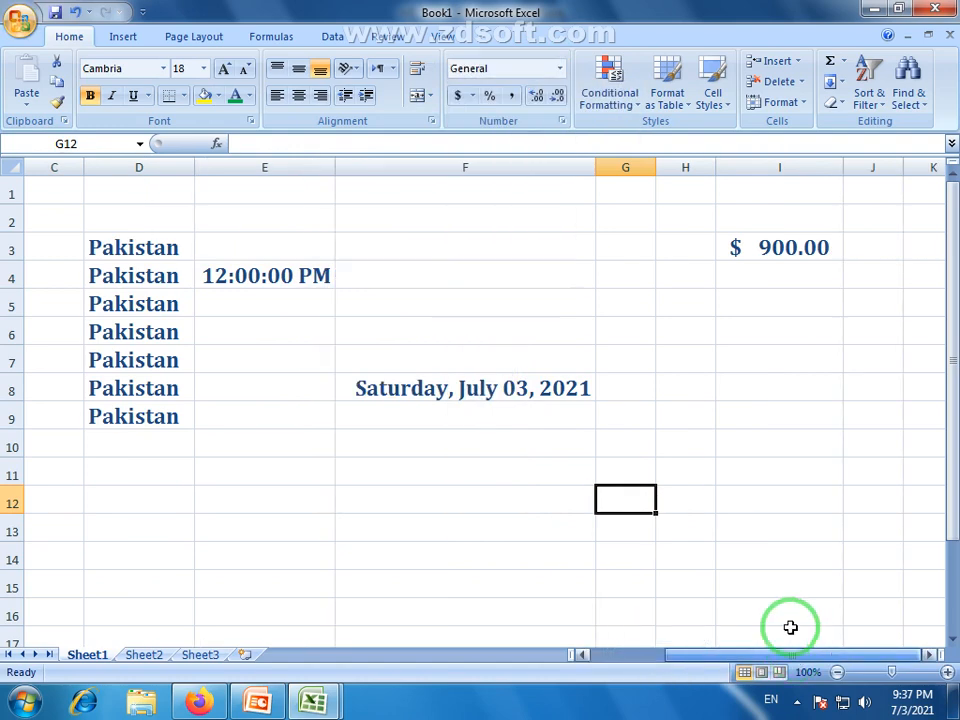
click(697, 355)
click(625, 280)
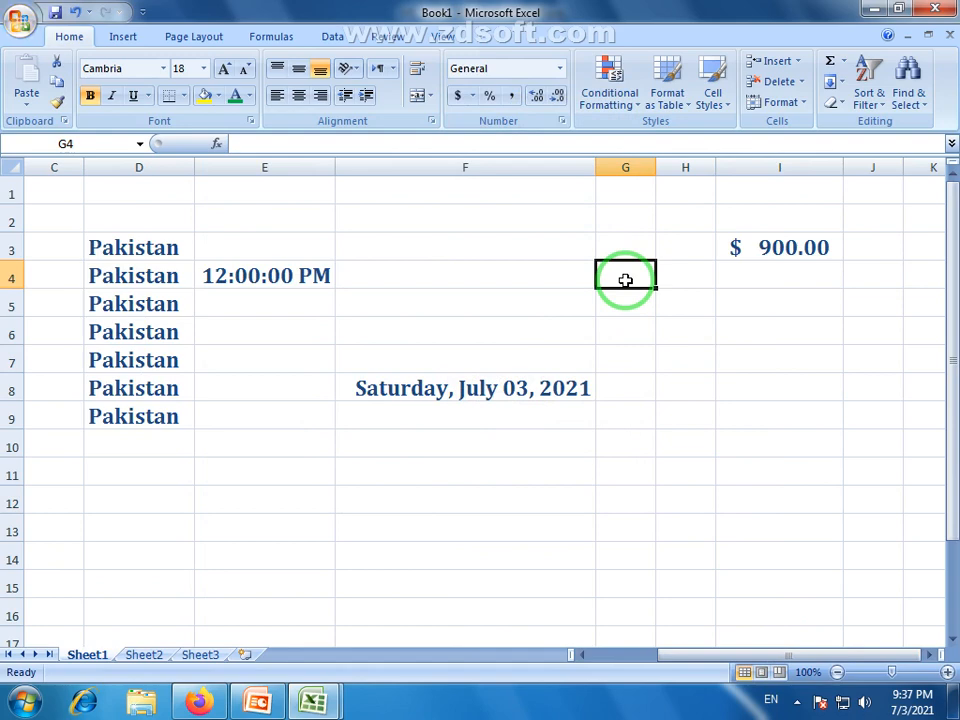
text(45)
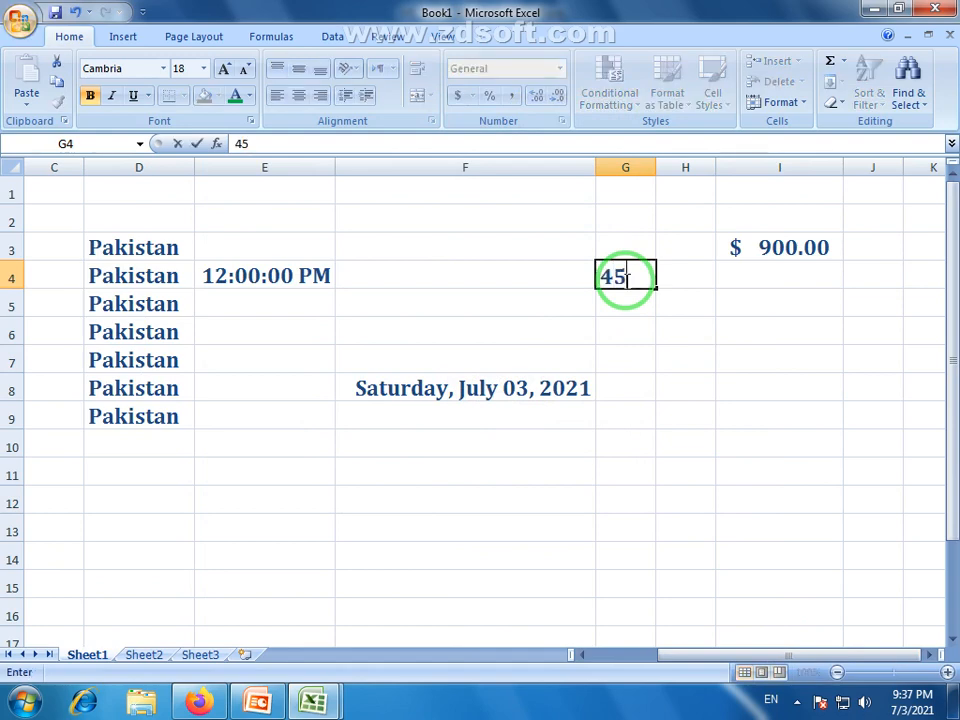
key(Return)
Widen column G and apply the Percentage format without decimal places to the value in G4
click(624, 275)
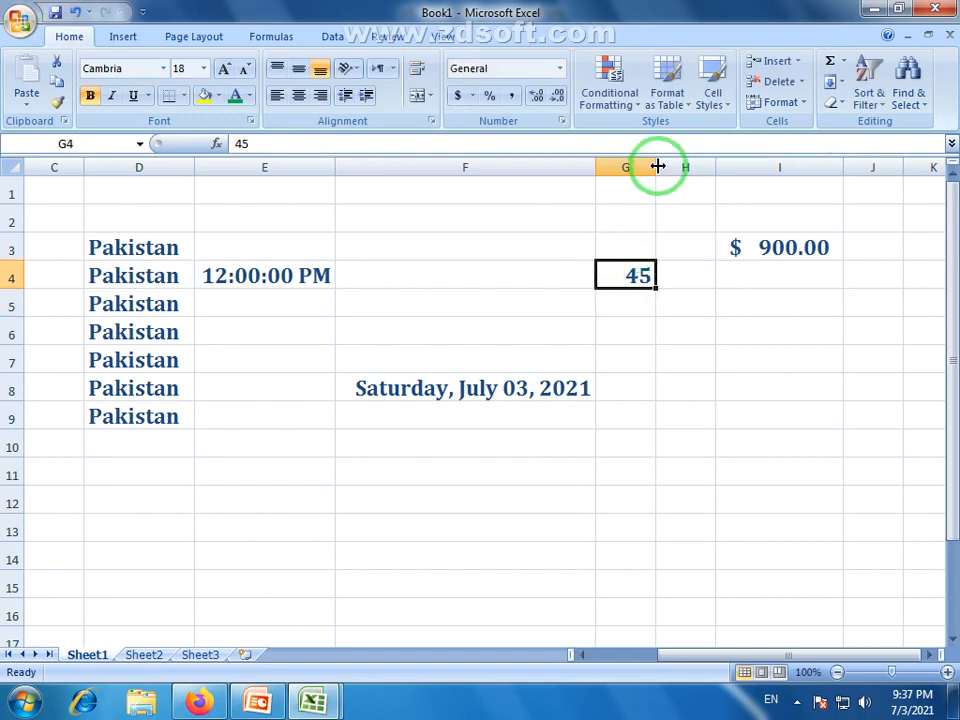
drag(657, 166, 687, 166)
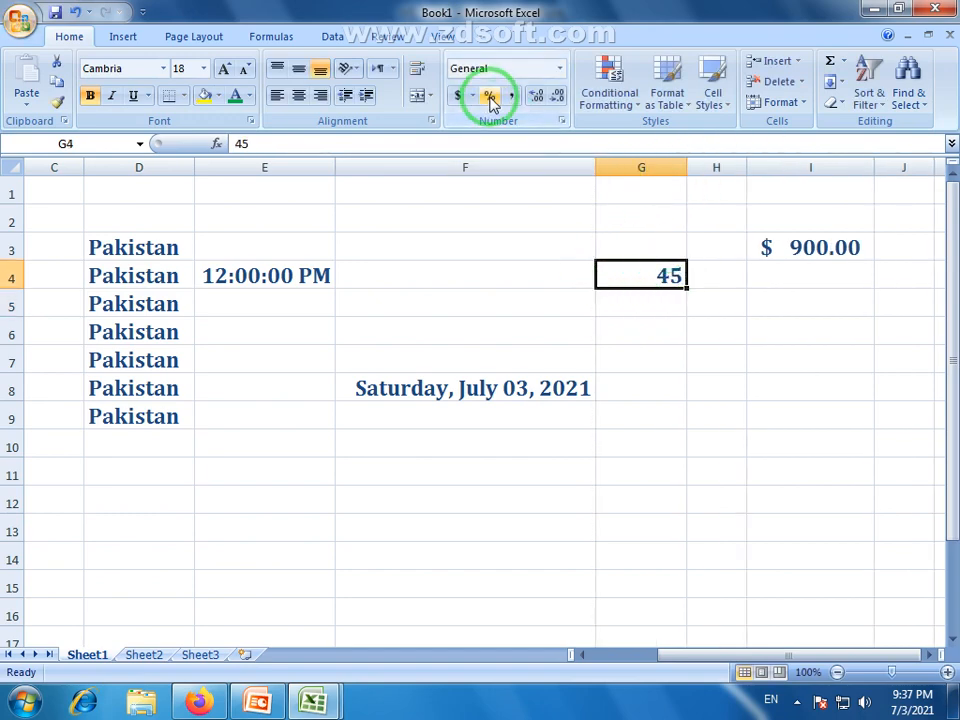
click(560, 69)
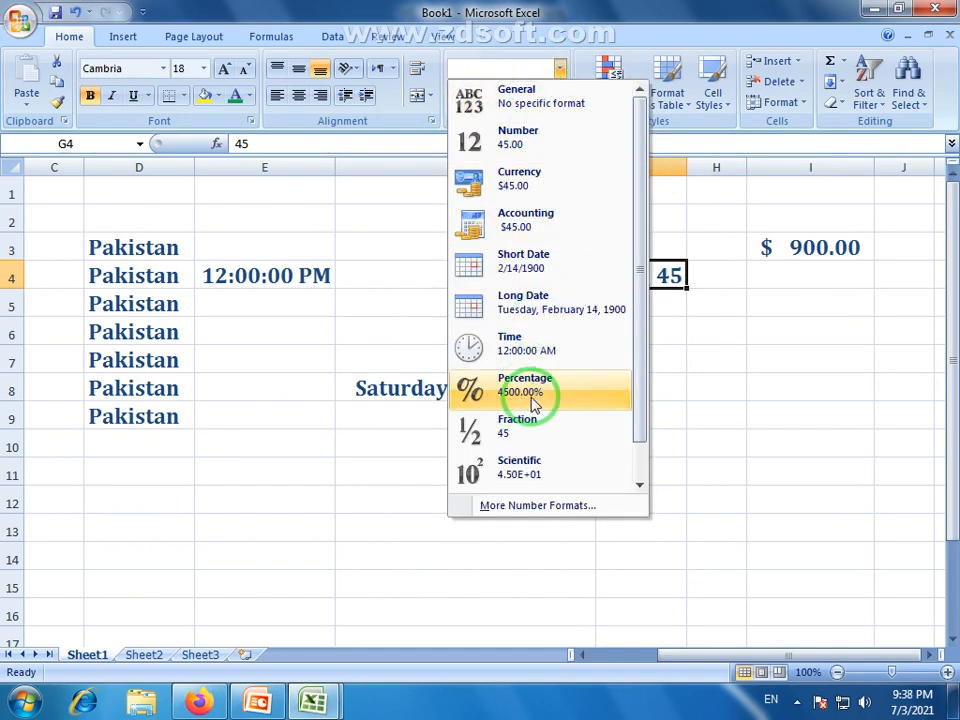
click(605, 9)
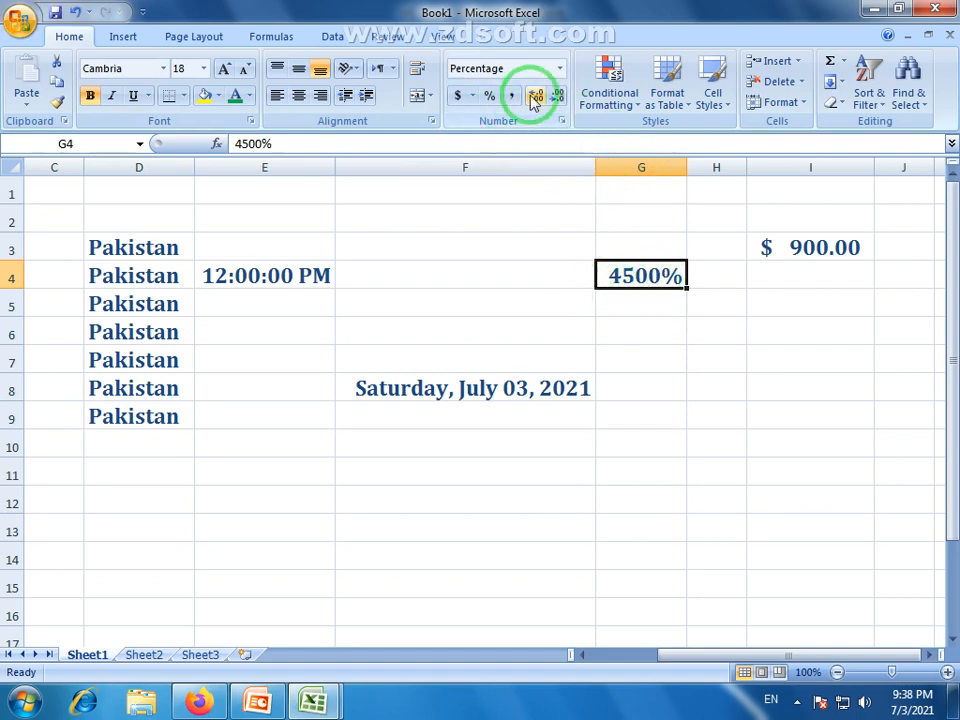
Replace the value in cell G4 with 19%
click(643, 282)
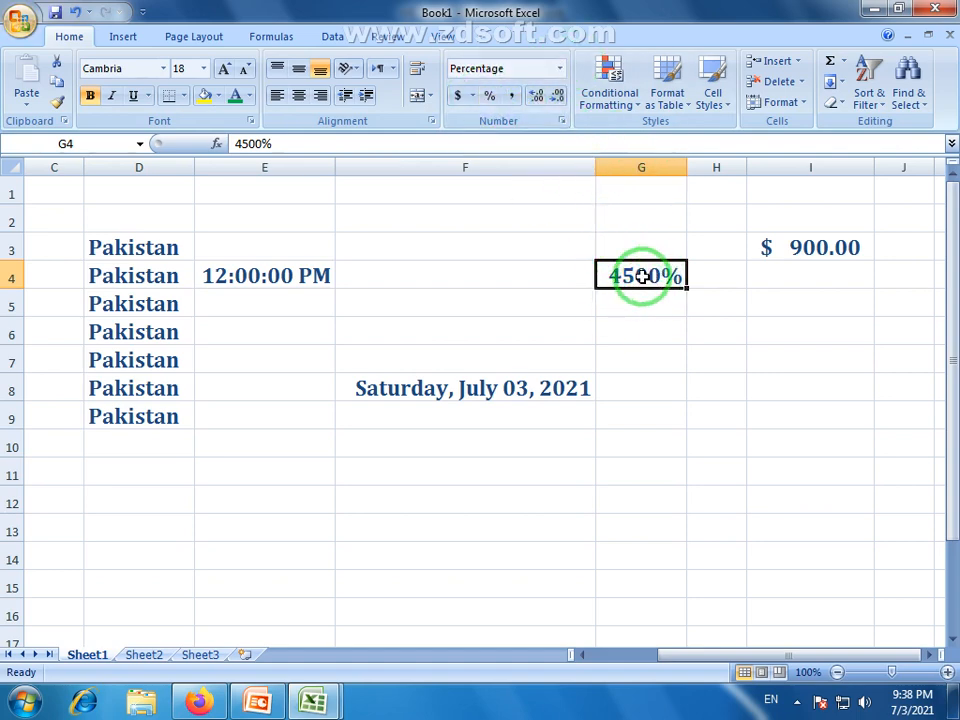
text(19)
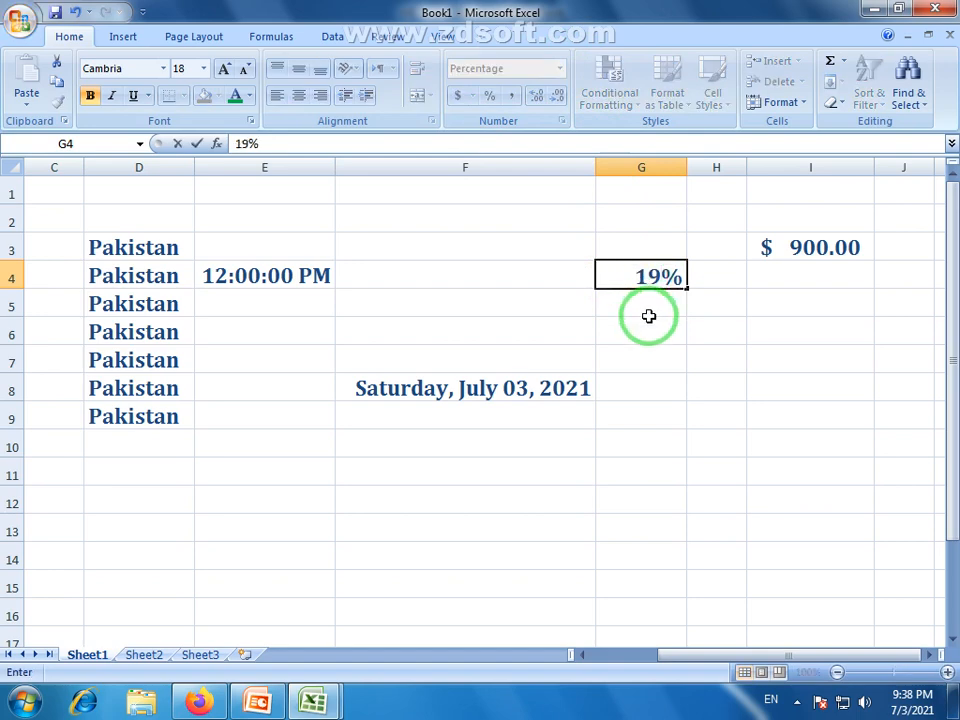
text(9)
key(Return)
click(655, 277)
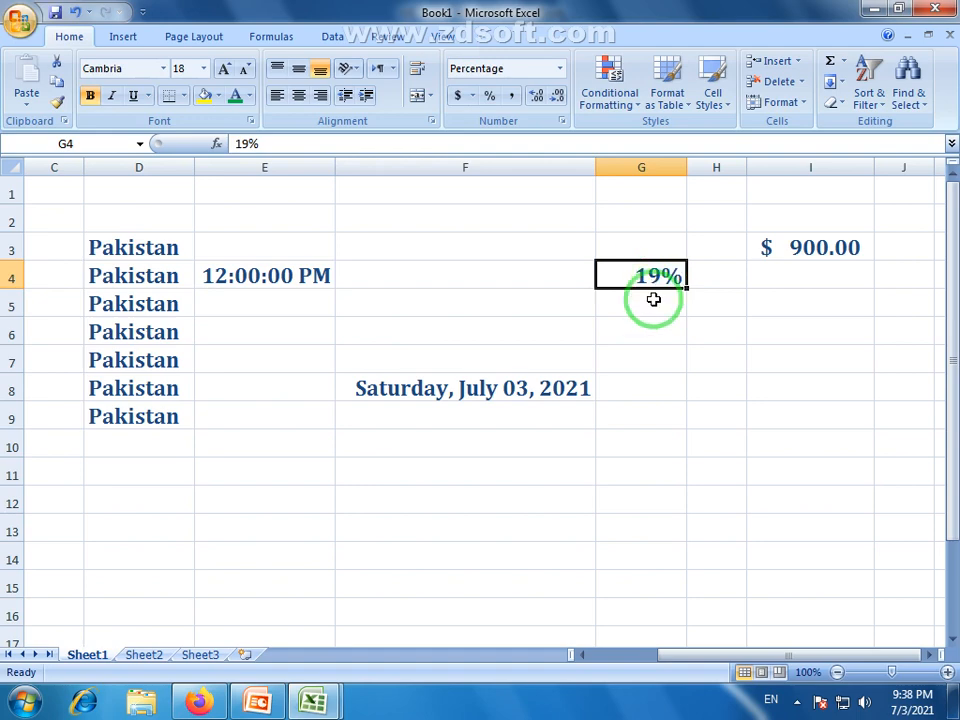
Examine the percentage in G4 and look through the number formats available for it, including Fraction, Scientific and Text
click(653, 299)
click(653, 277)
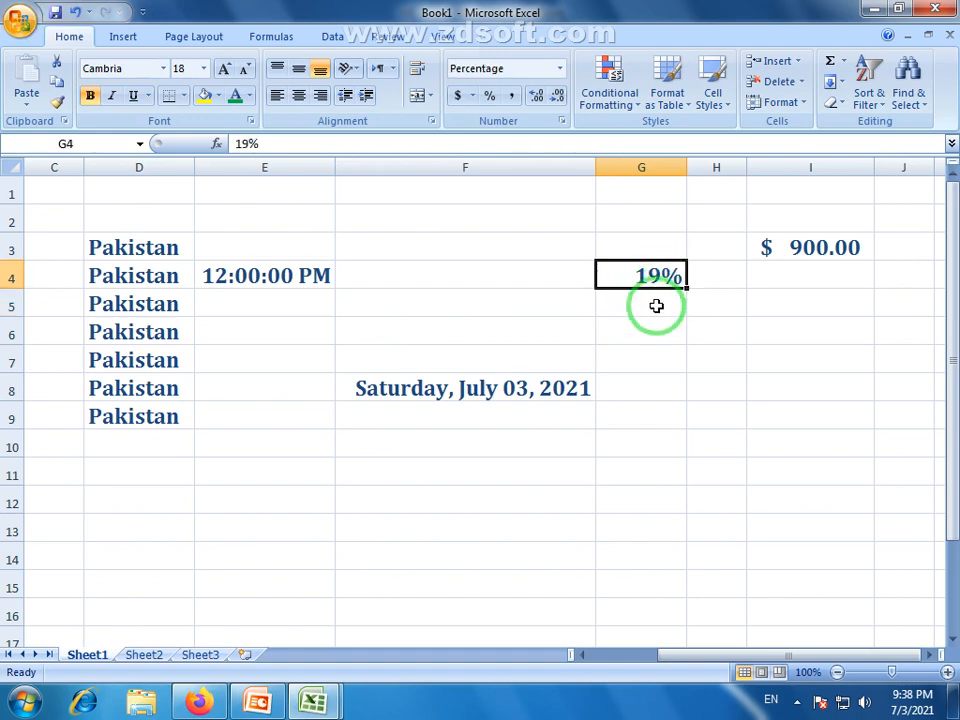
click(653, 304)
click(662, 277)
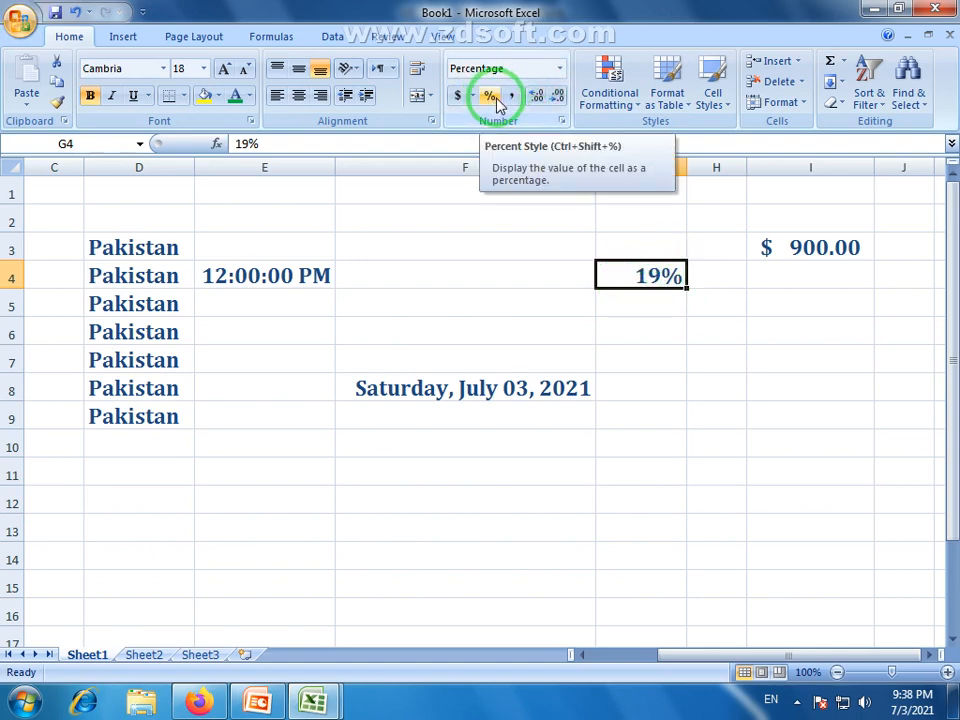
click(661, 308)
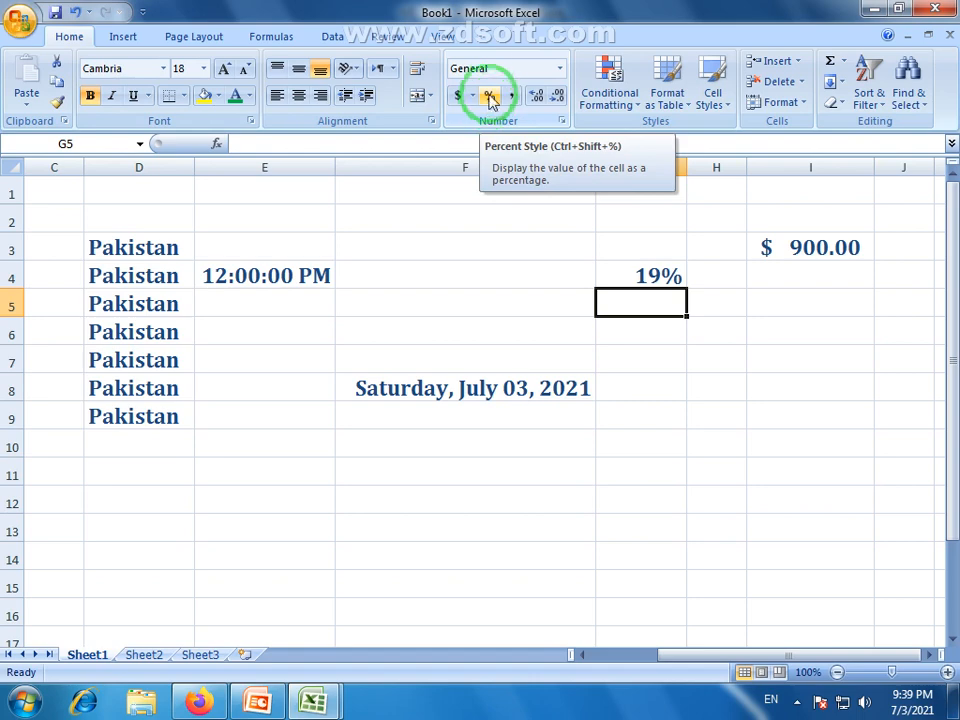
click(490, 98)
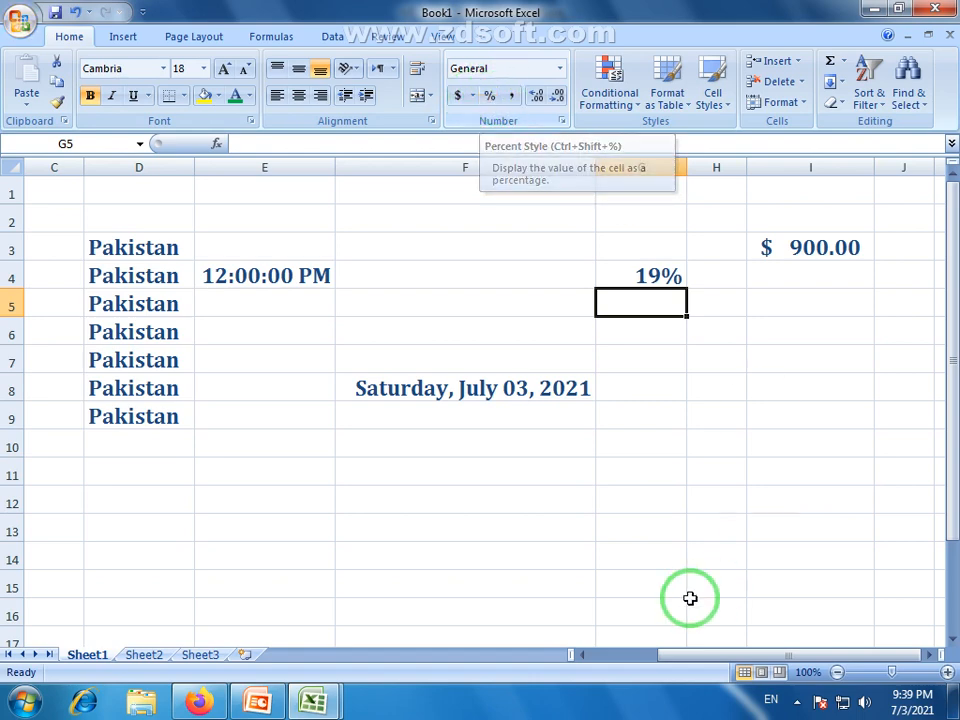
click(638, 274)
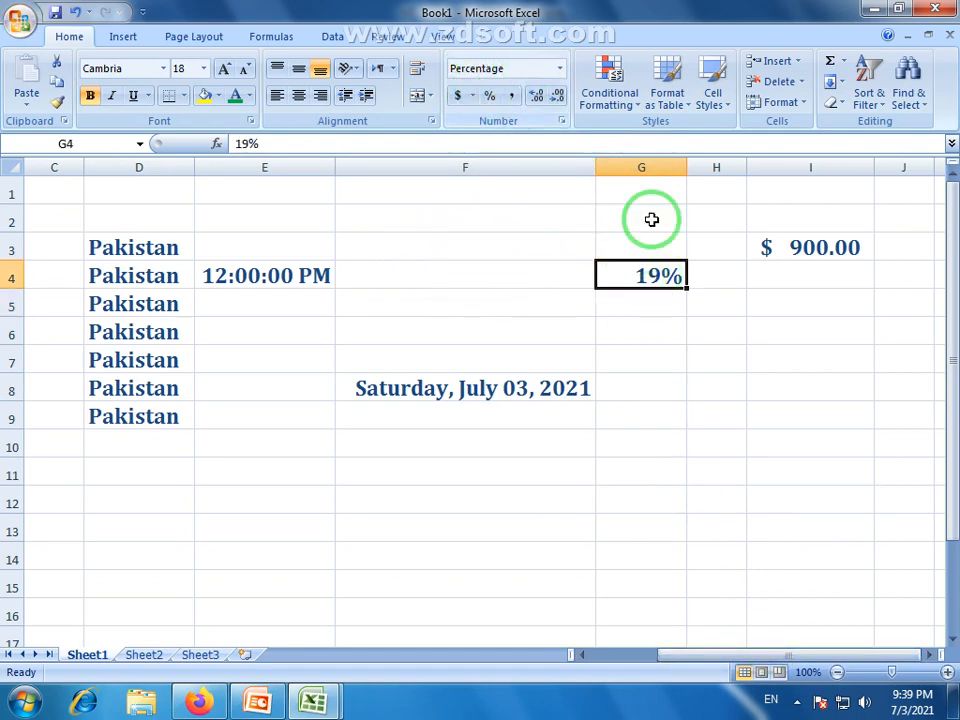
click(560, 69)
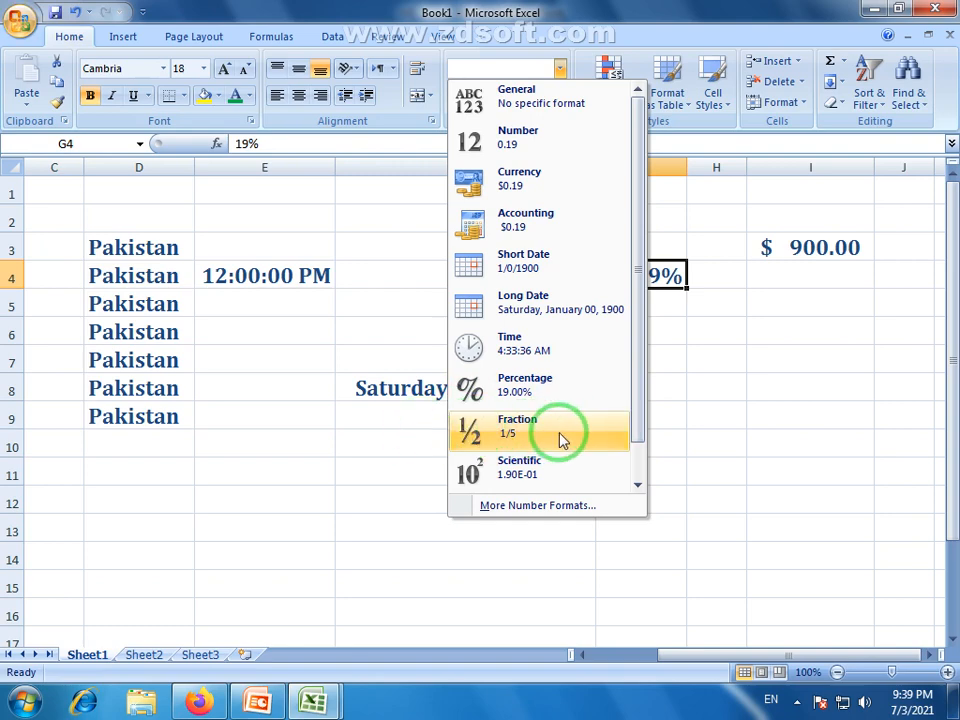
drag(632, 410, 626, 439)
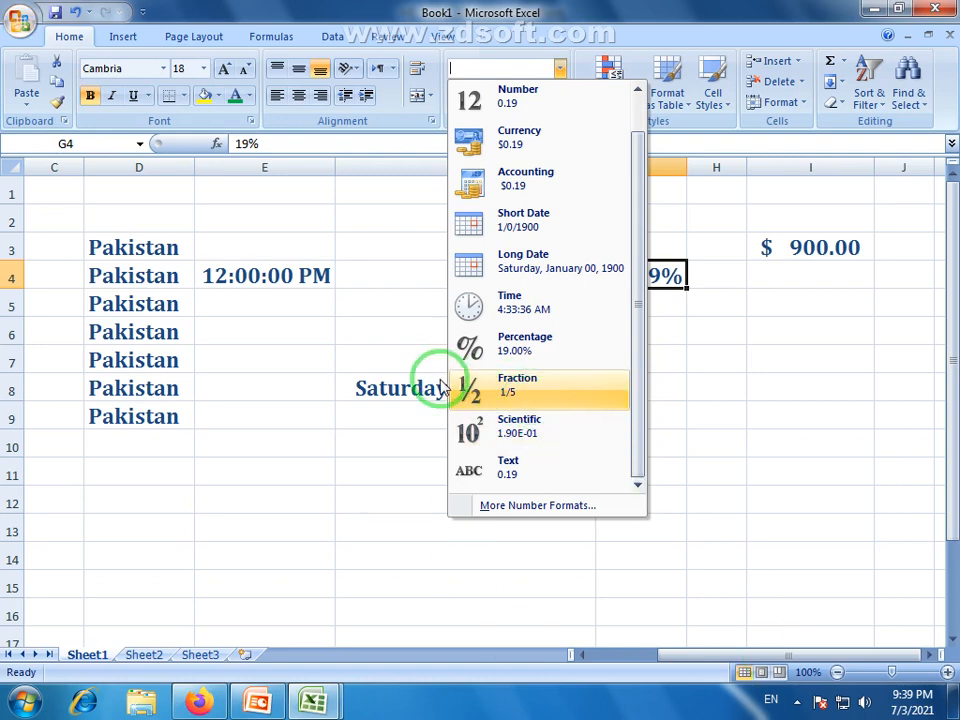
click(716, 658)
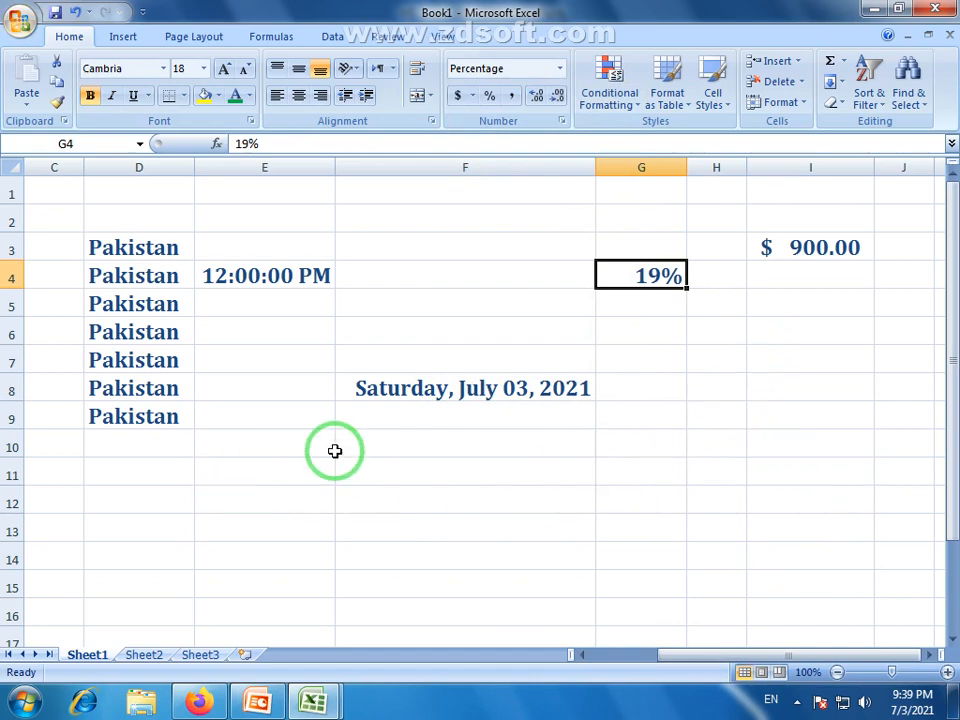
Enter 0.50 in cell E10 and 0.75 in cell E11
click(262, 451)
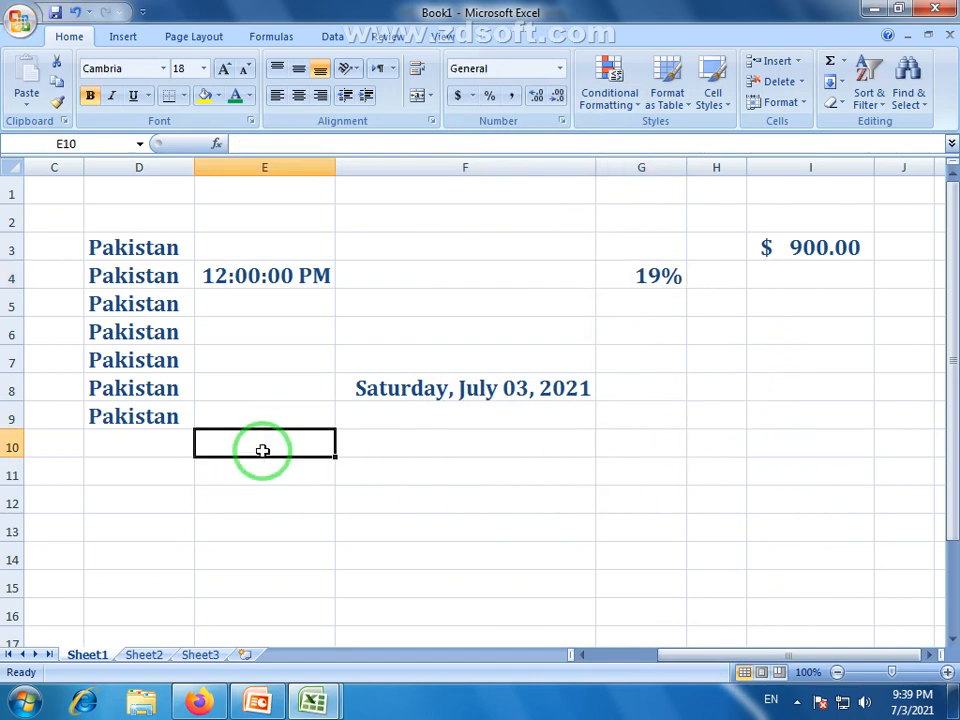
text(.)
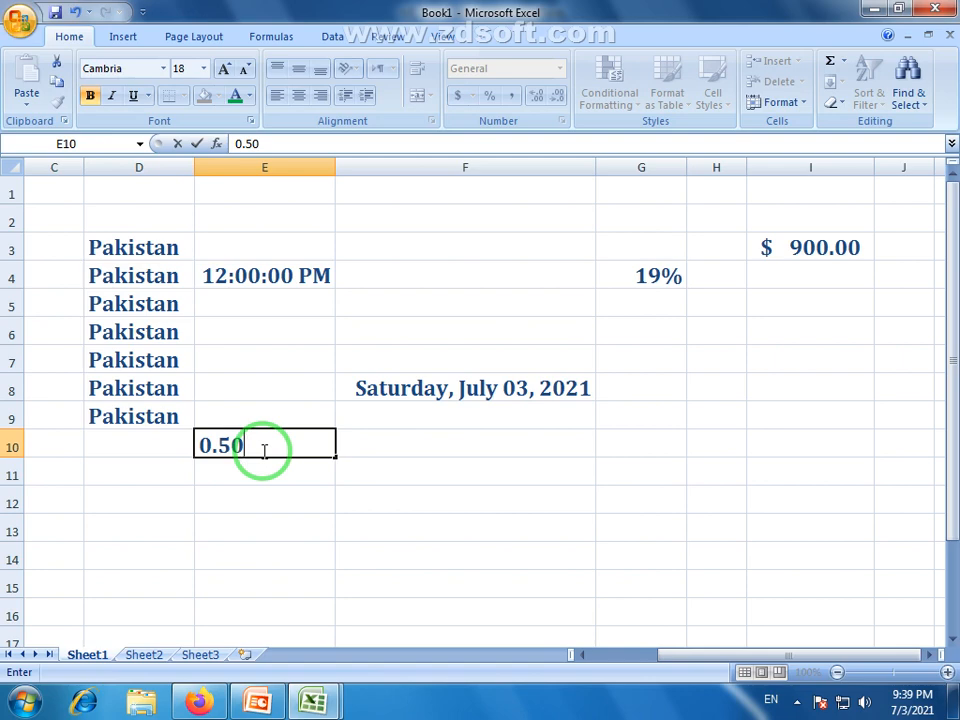
text(50)
key(Return)
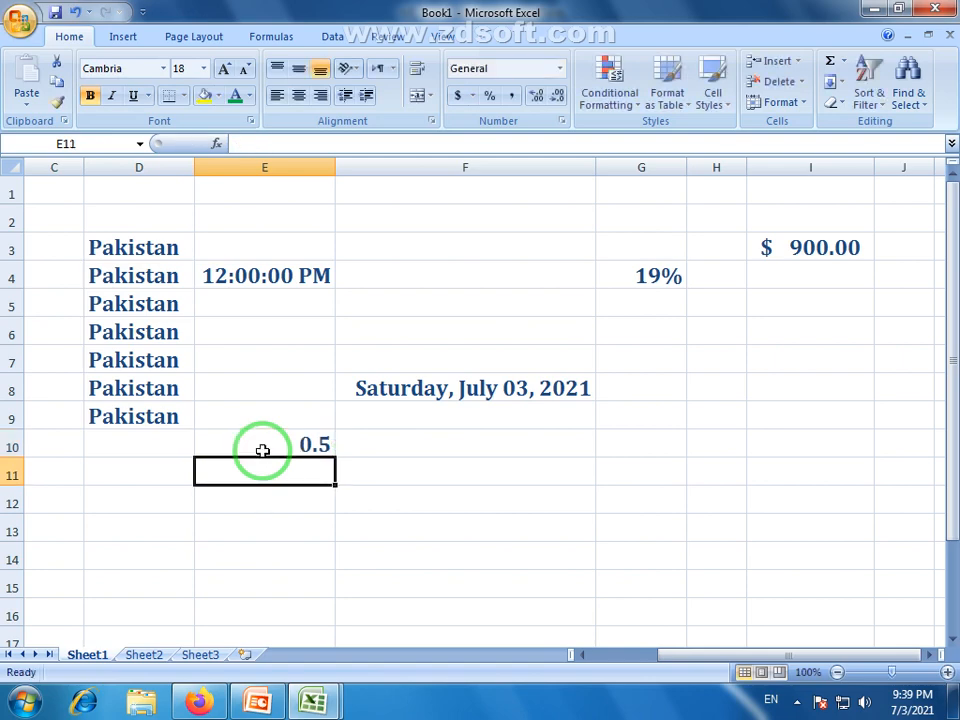
click(312, 445)
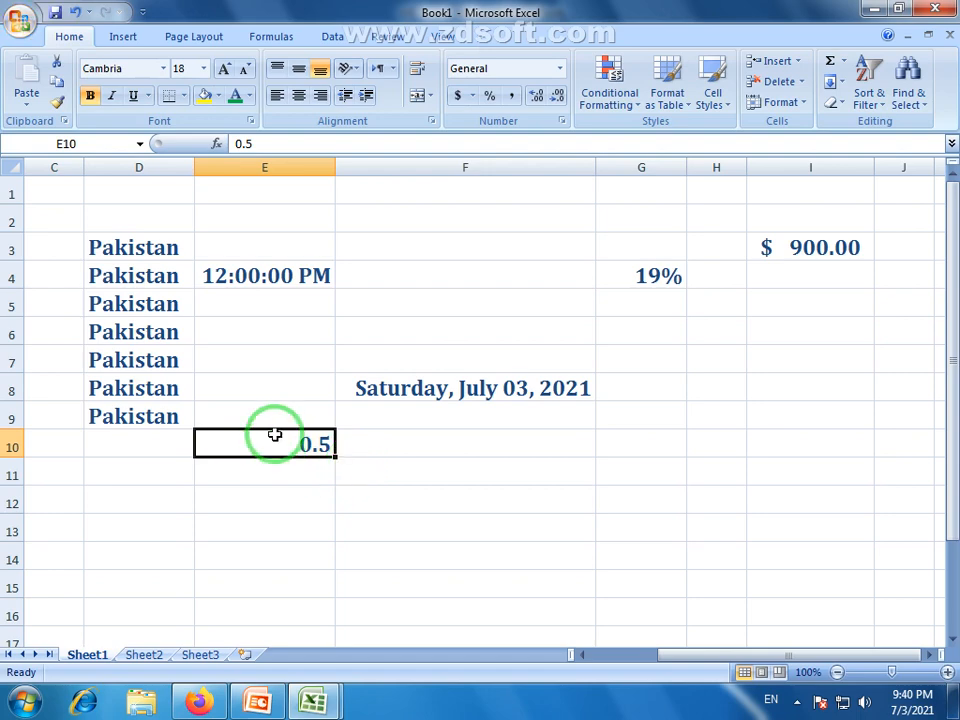
click(312, 472)
click(310, 446)
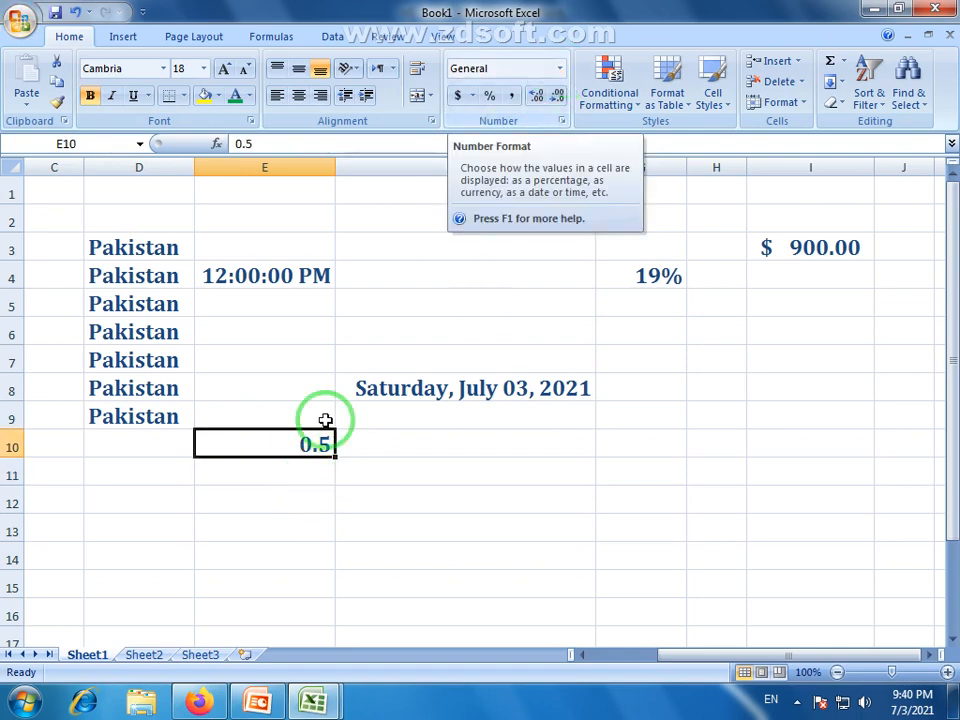
click(290, 471)
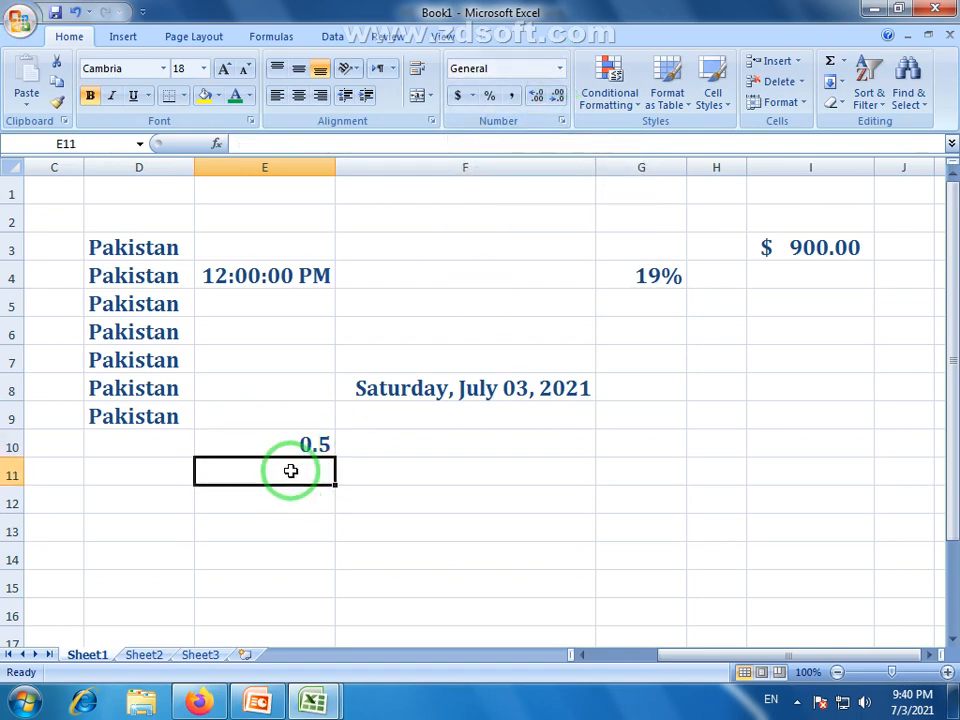
text(0)
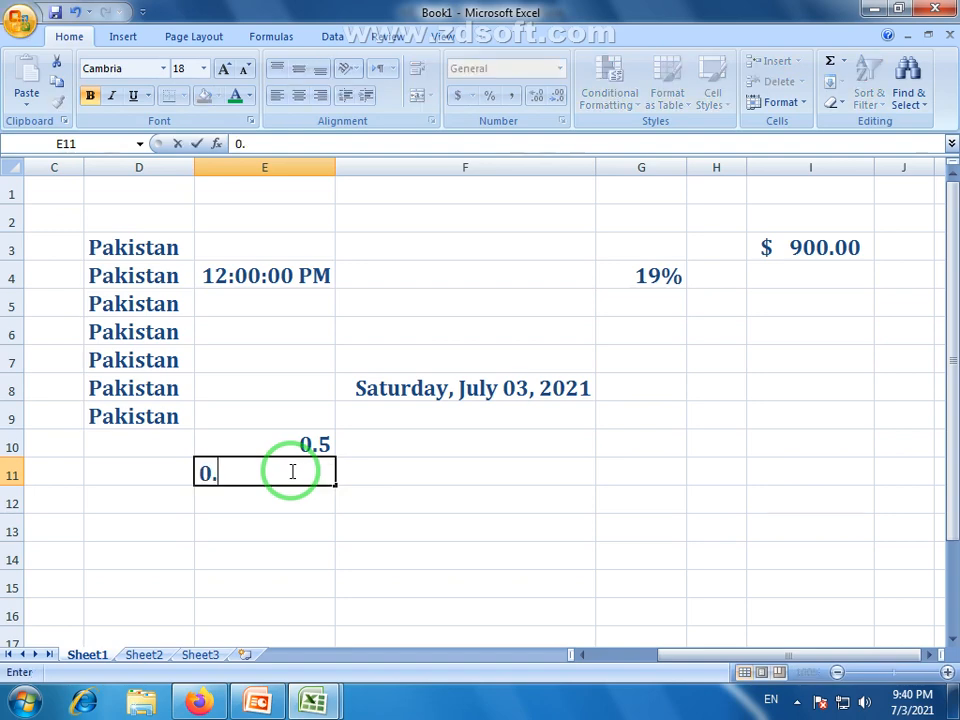
text(.75)
click(302, 499)
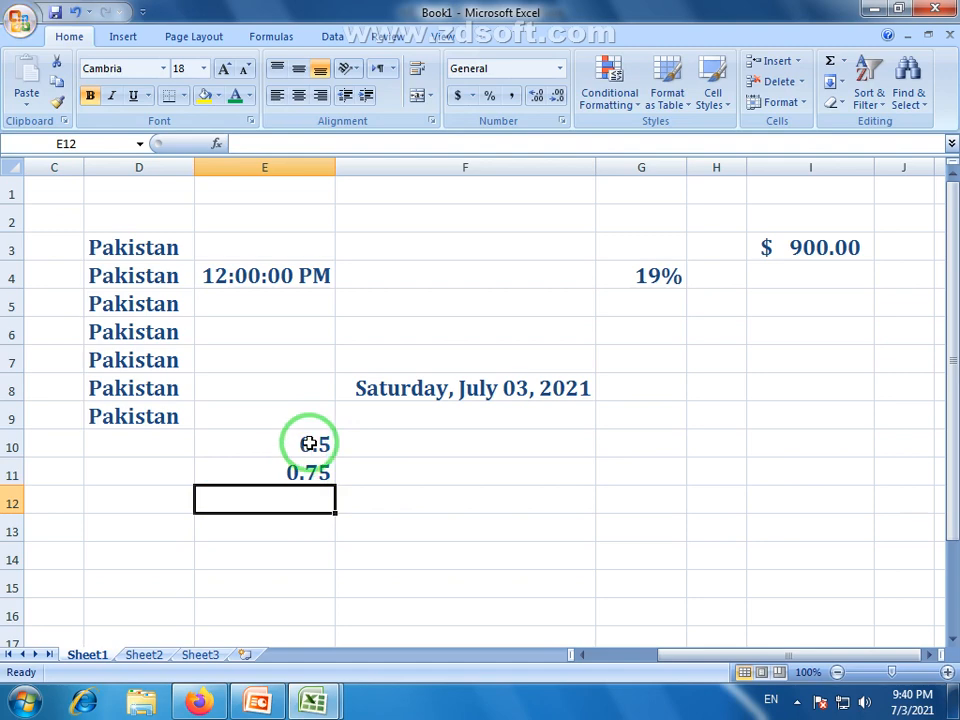
Apply the Fraction format to cells E10:E11 and check the underlying value stored in E11
drag(306, 444, 311, 476)
click(559, 68)
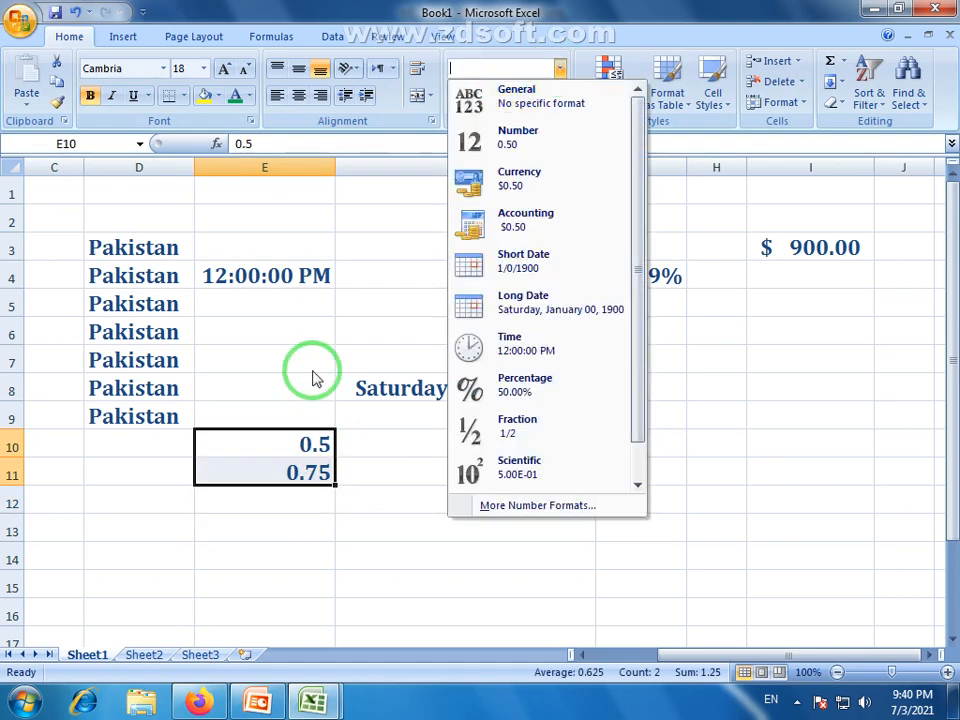
click(517, 420)
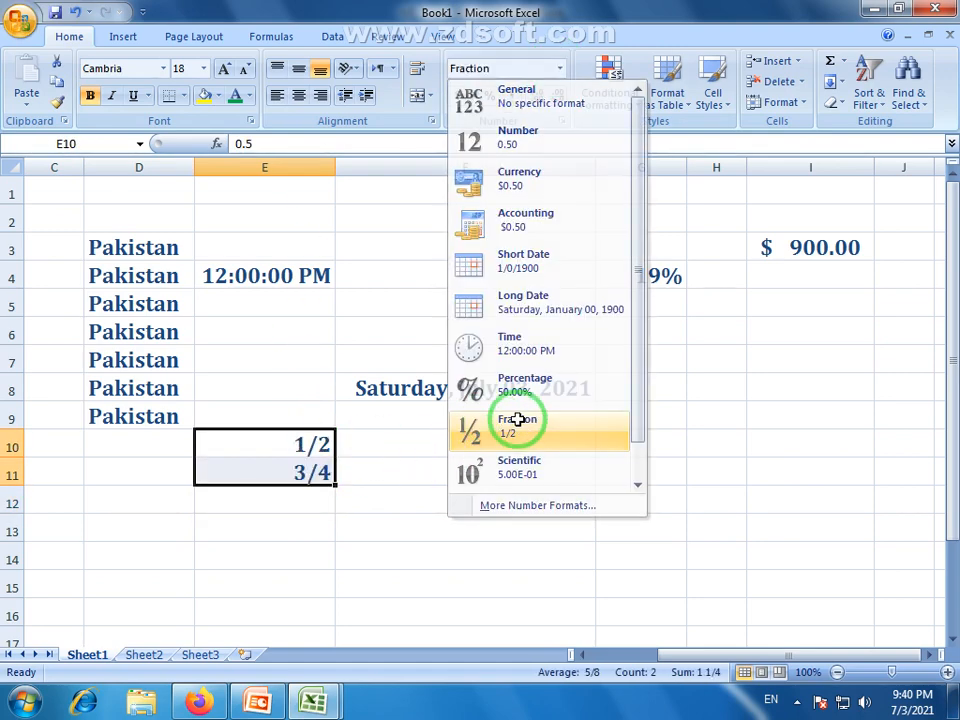
click(304, 495)
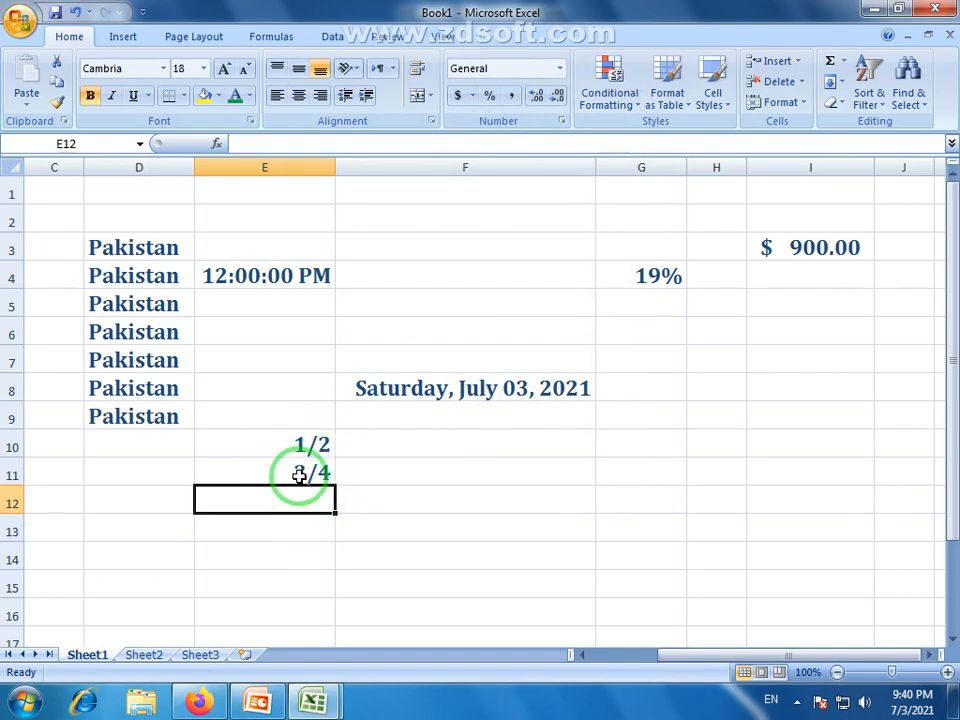
click(306, 471)
double_click(252, 144)
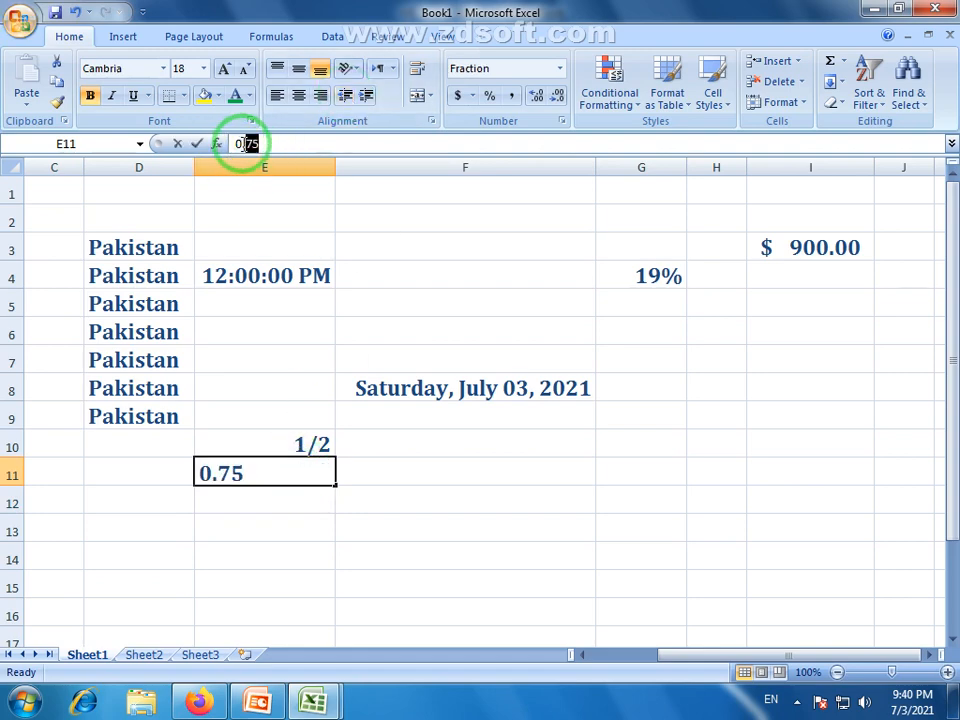
click(302, 465)
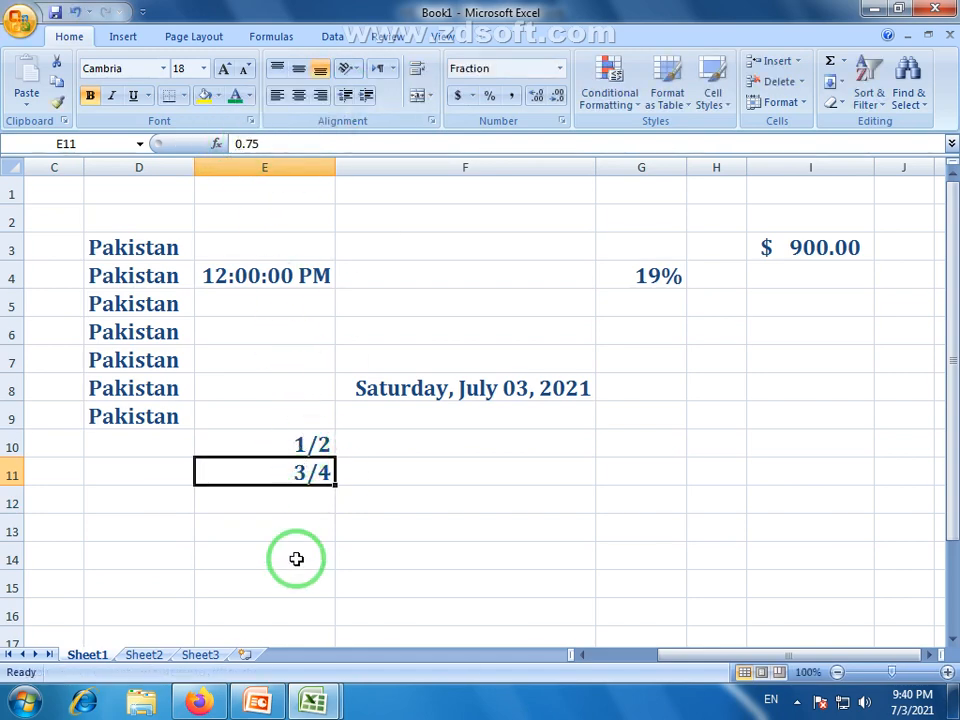
drag(310, 530, 322, 505)
Set the number format of cells E10:E11 back to General
drag(306, 443, 308, 475)
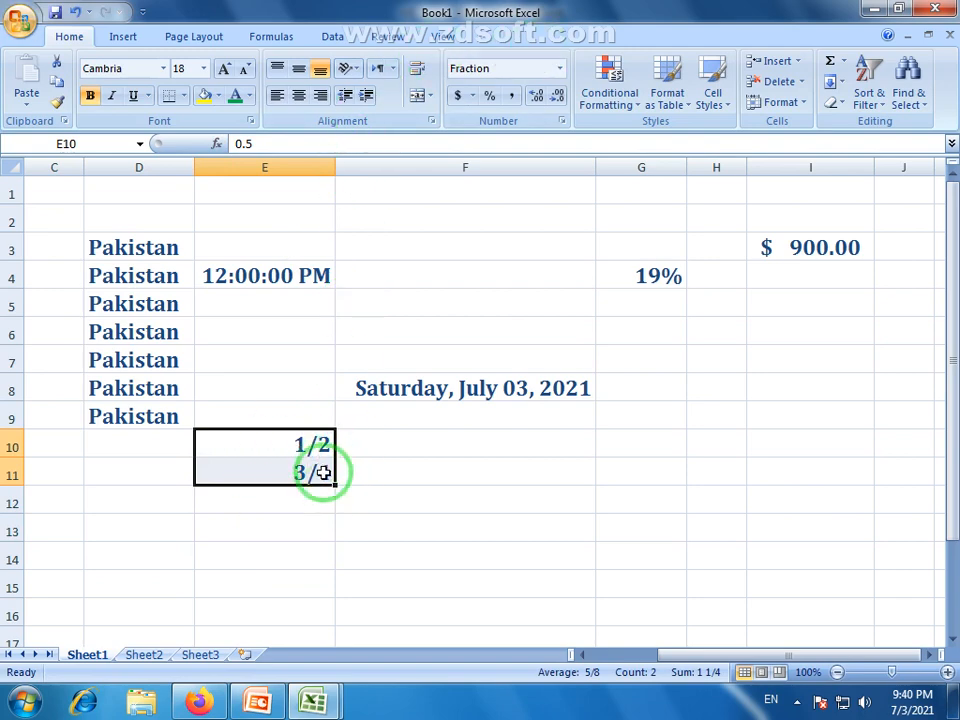
click(558, 70)
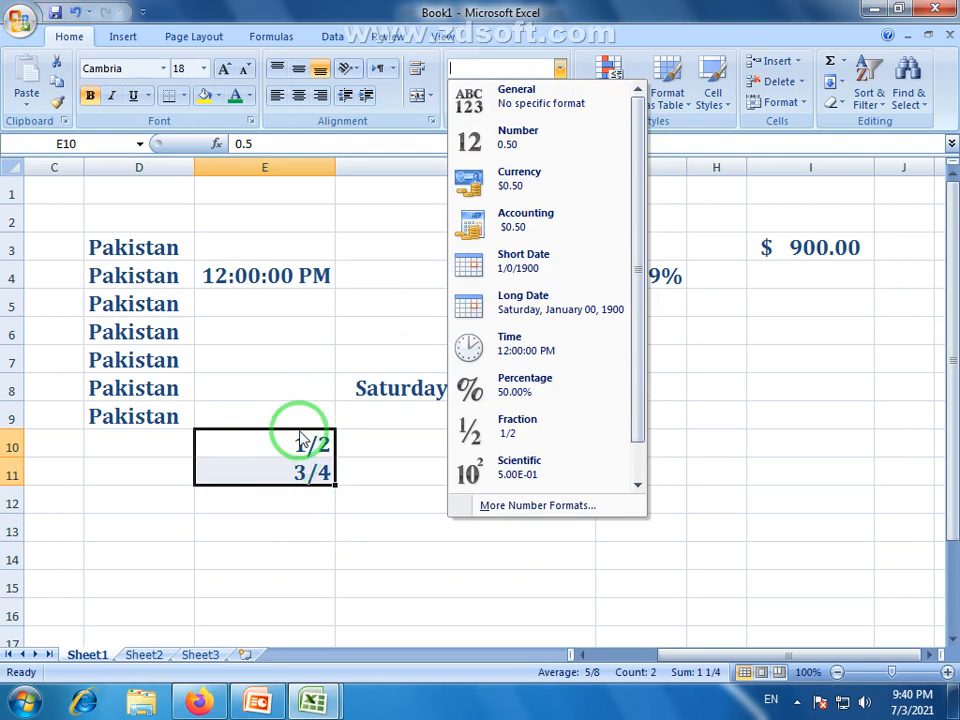
click(540, 97)
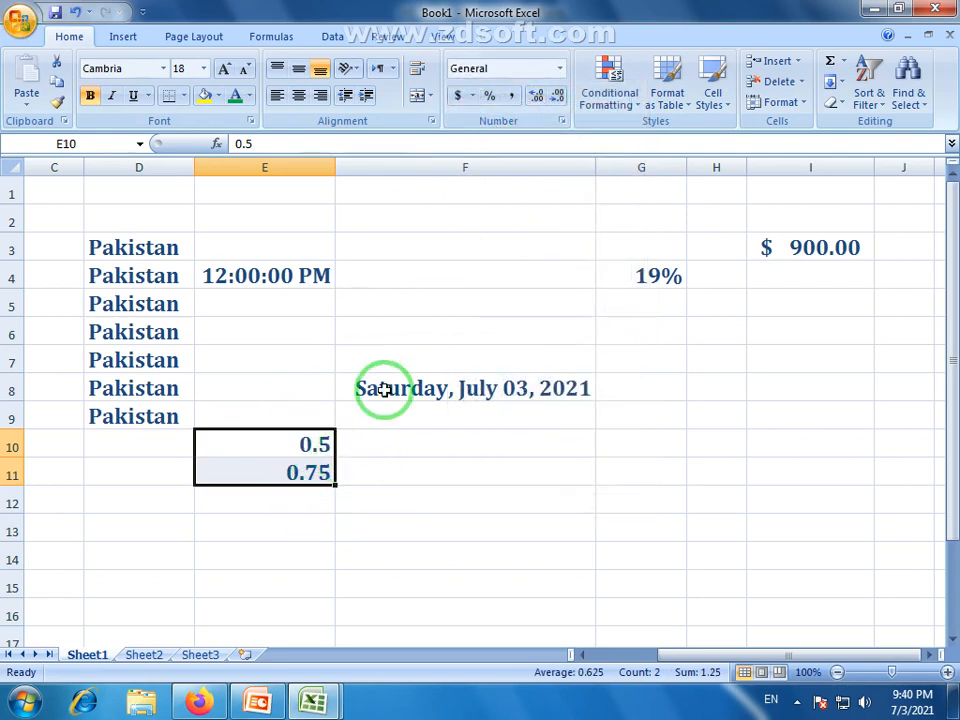
click(302, 497)
Review the complete list of number formats offered for the empty cell E12
click(560, 68)
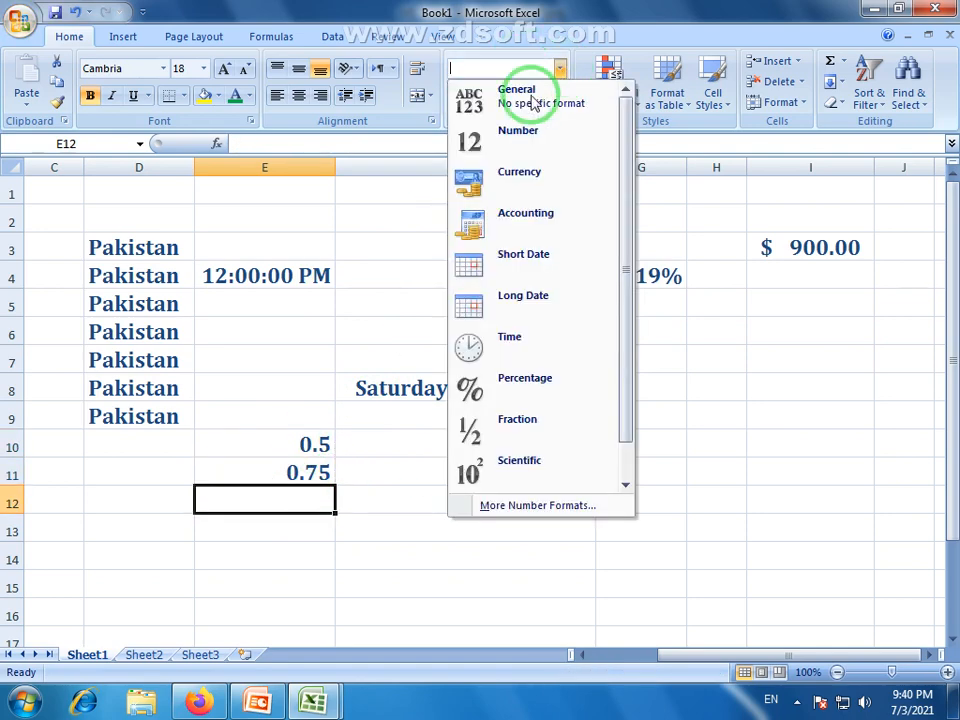
scroll(620, 350, down, 1)
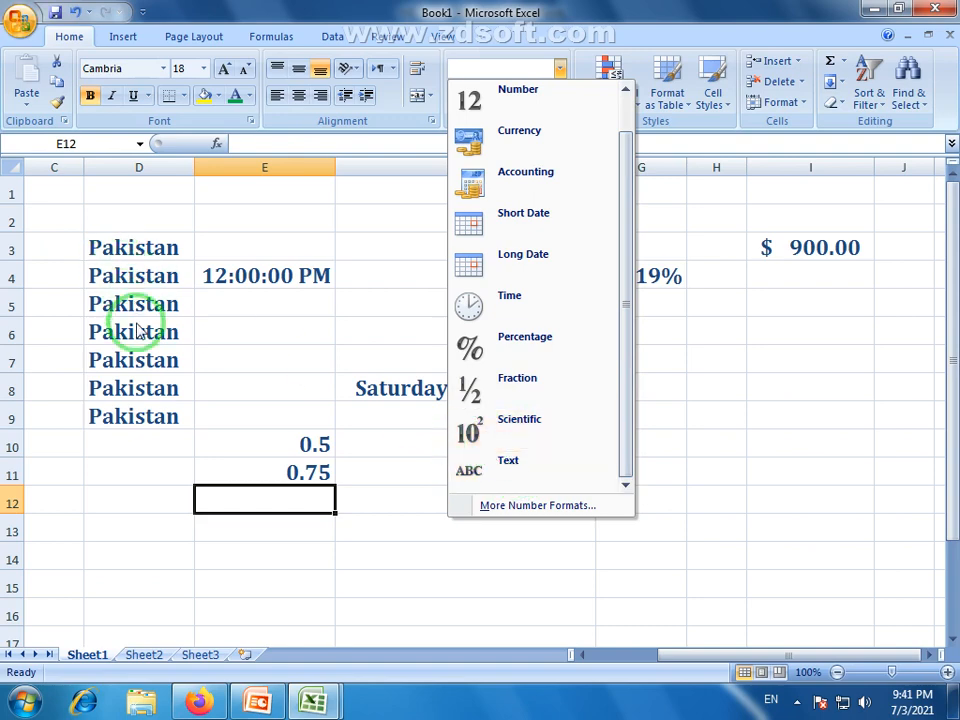
drag(624, 332, 619, 266)
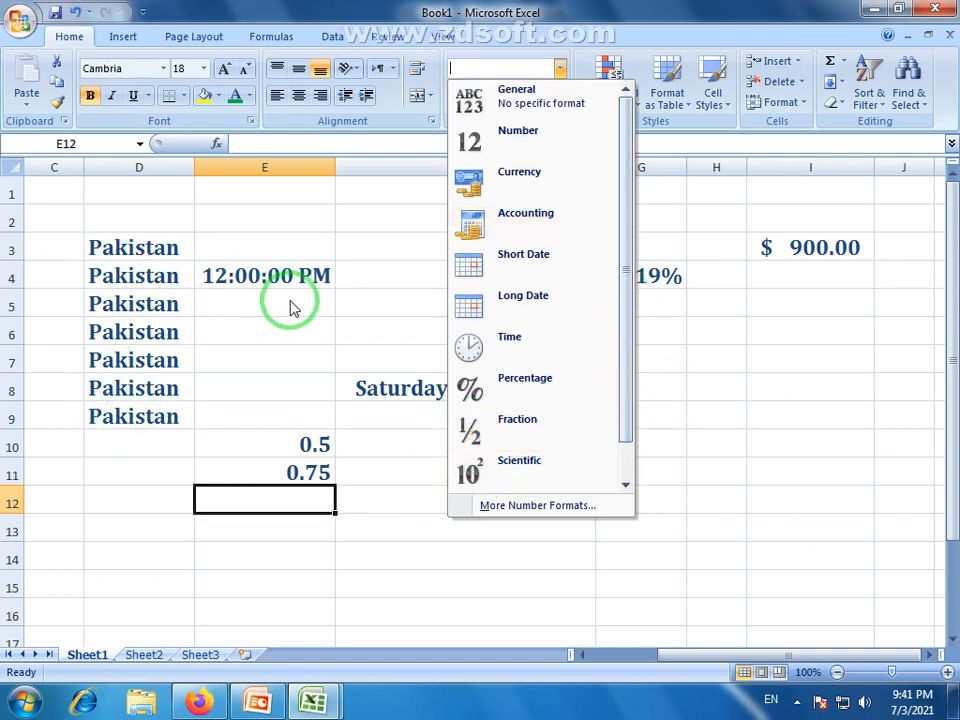
click(495, 595)
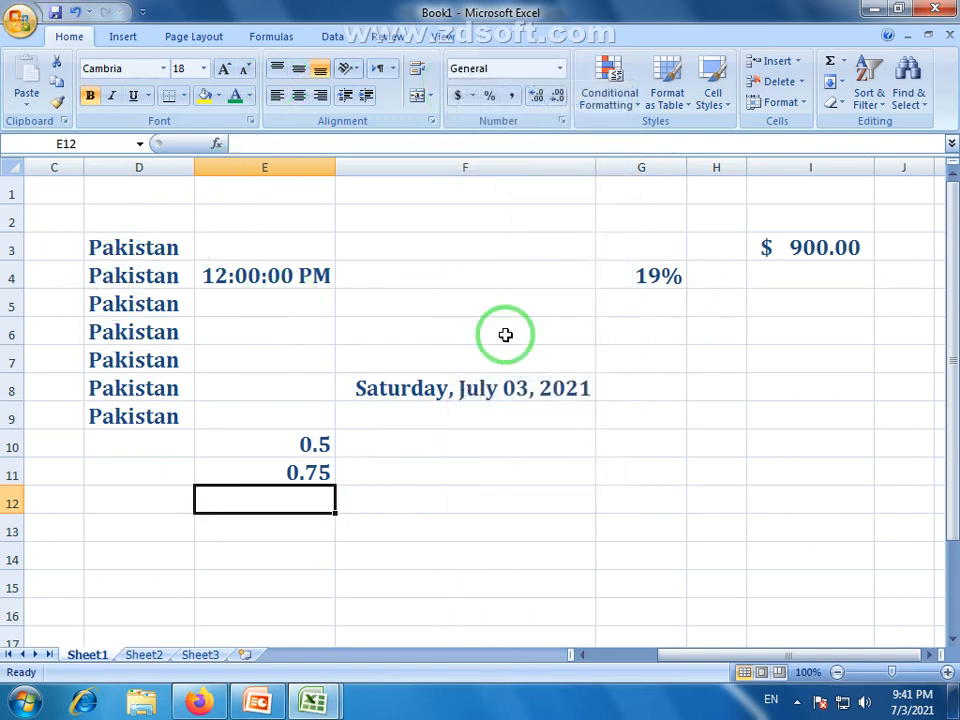
Open the full Format Cells options for E12 and look through the alignment, font, border, fill and protection settings, returning to the number categories
click(560, 69)
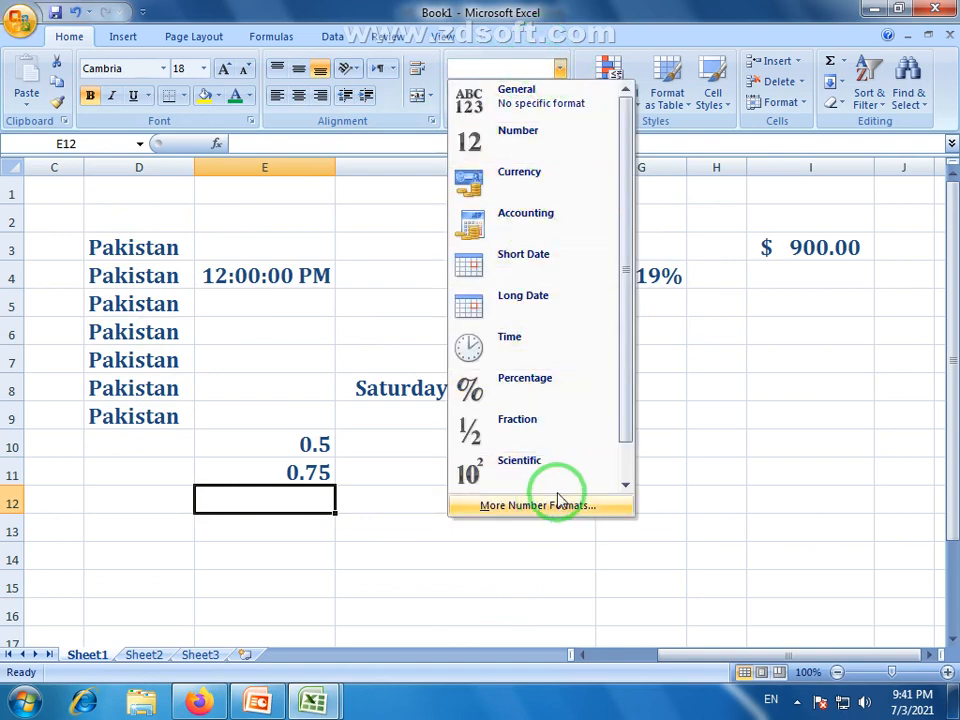
drag(628, 381, 632, 425)
click(527, 505)
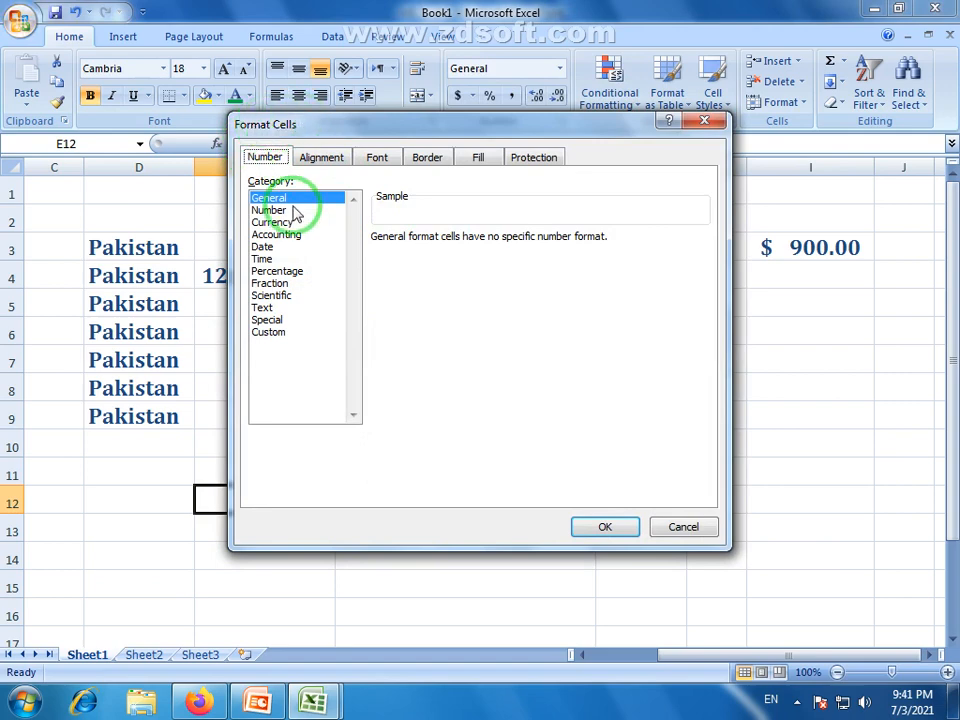
click(321, 157)
click(377, 157)
click(427, 157)
click(478, 157)
click(533, 157)
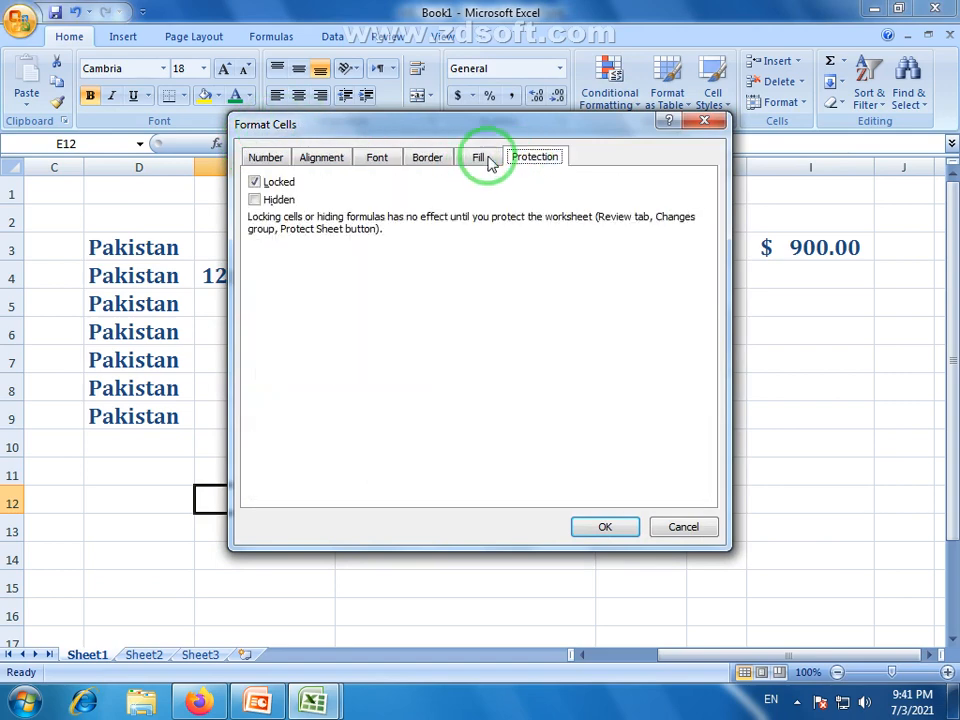
click(264, 157)
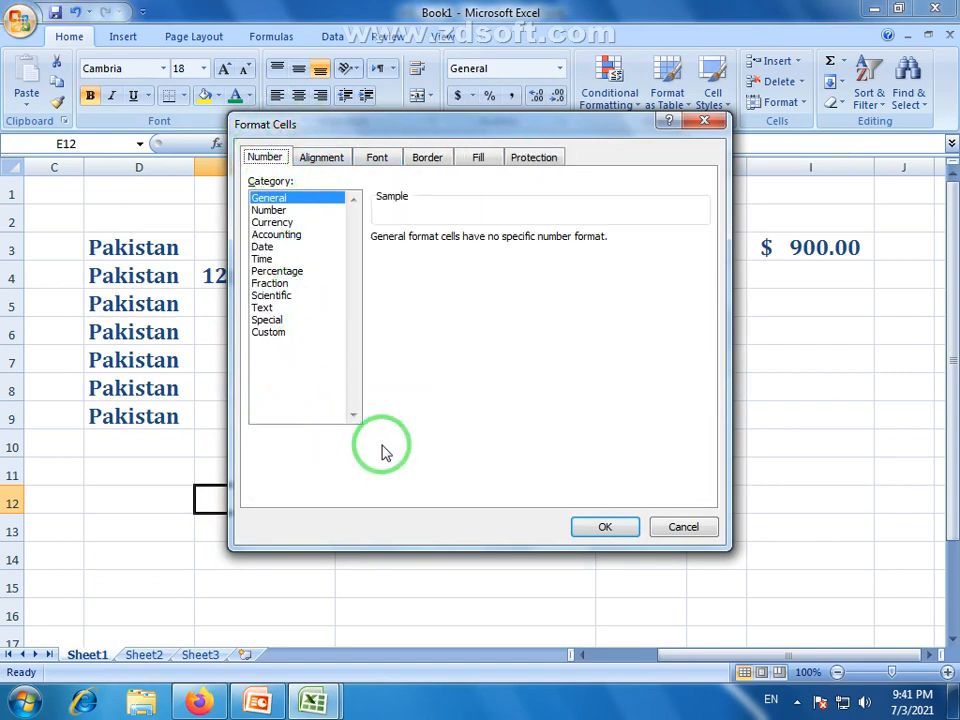
Close the Format Cells options without changes and review the number formats offered for E12
click(684, 523)
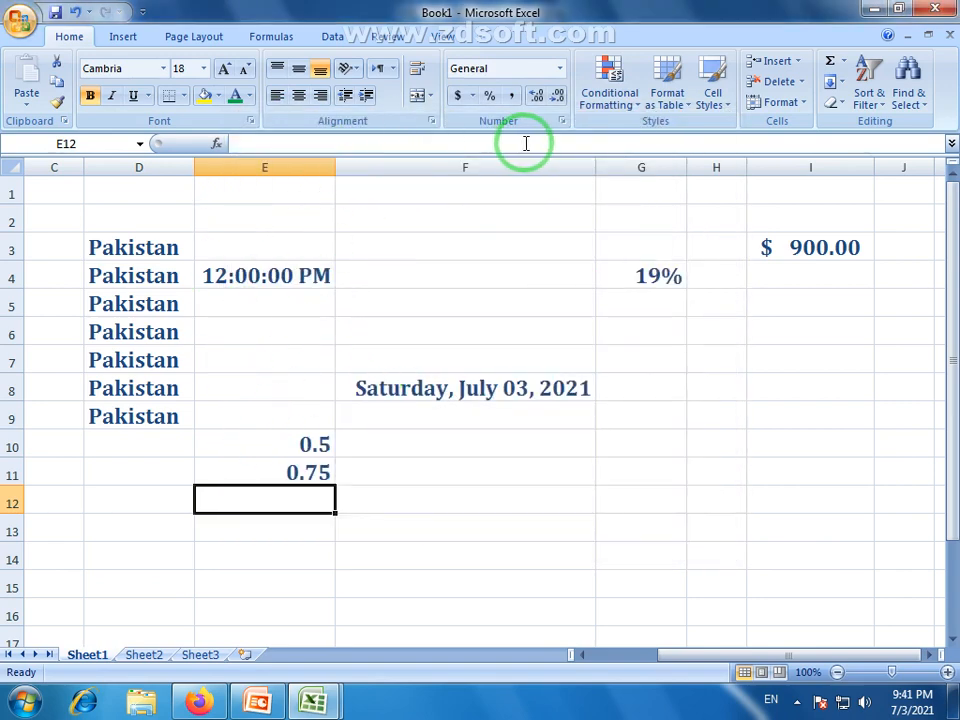
click(559, 68)
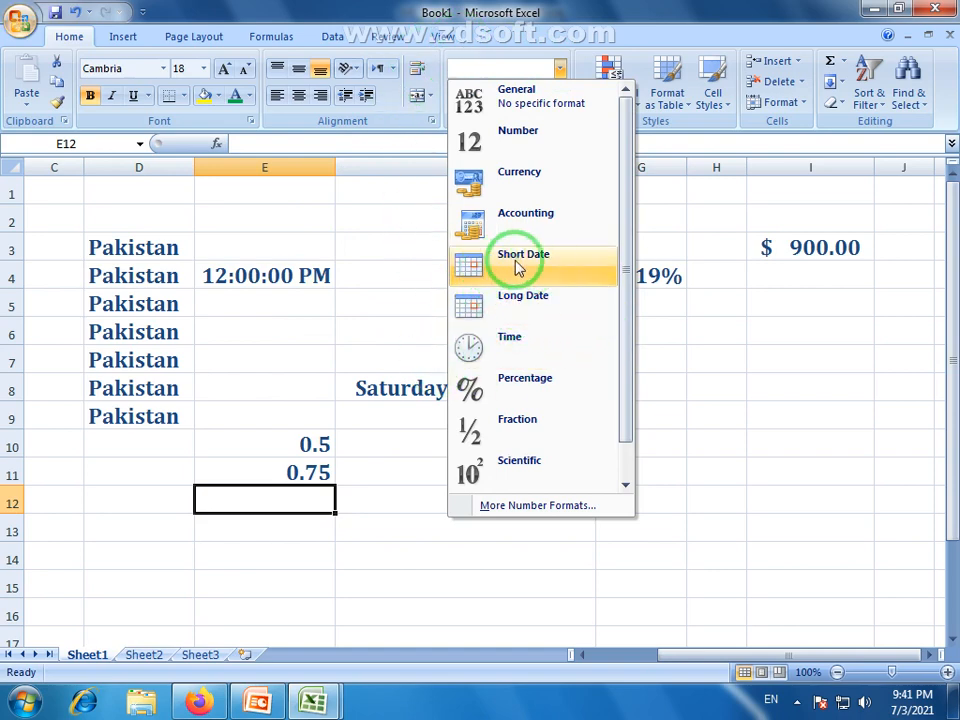
Enter today's date, 7/3/2021, in cell O3 and widen column O
drag(671, 660, 773, 660)
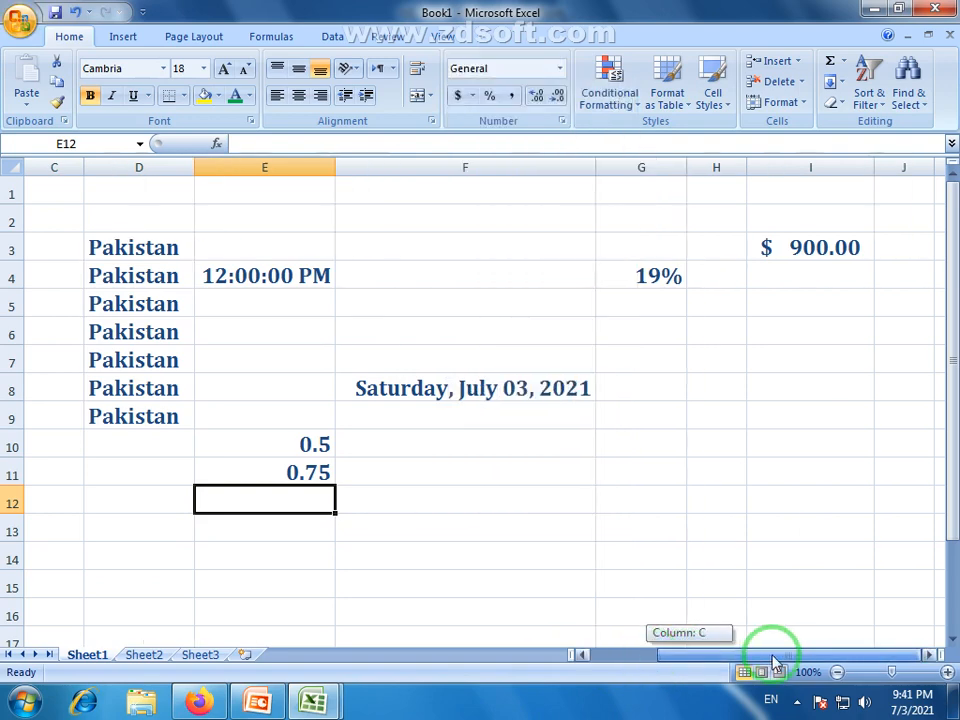
drag(894, 324, 940, 312)
click(551, 296)
click(230, 248)
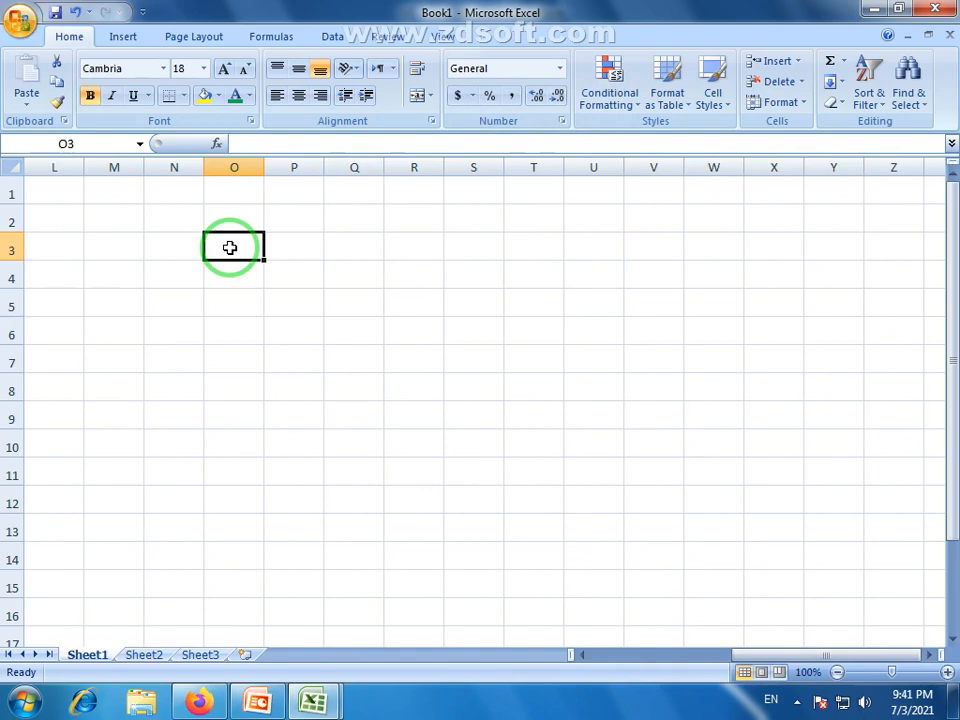
key(ctrl+semicolon)
key(Return)
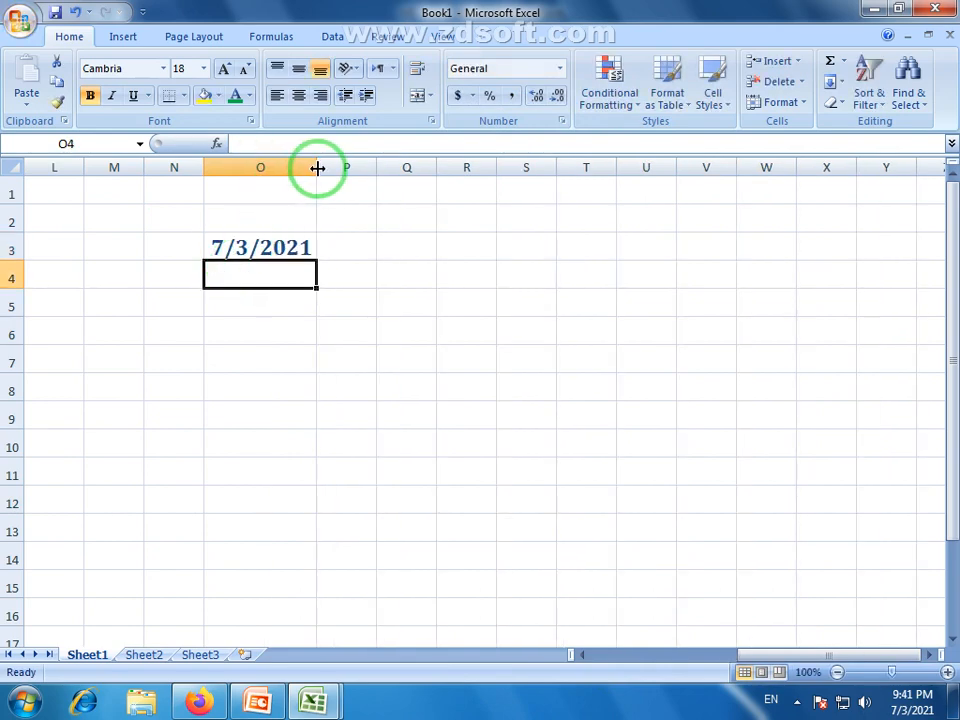
drag(317, 167, 403, 171)
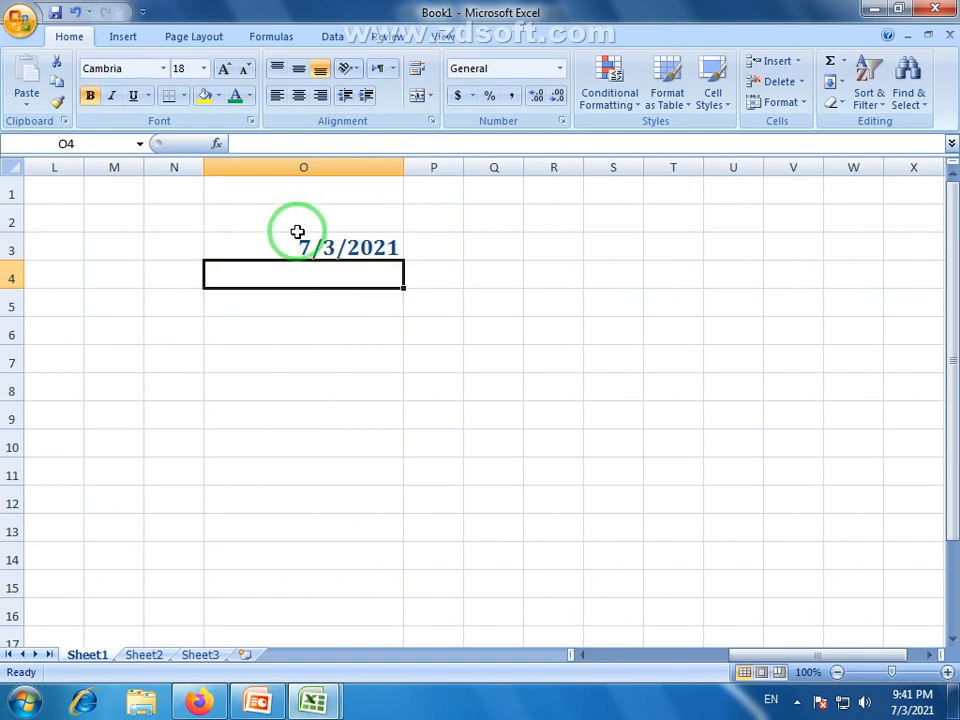
Fill the date in O3 down through O11 as a daily series, and clear the filled dates from O4:O11
click(367, 249)
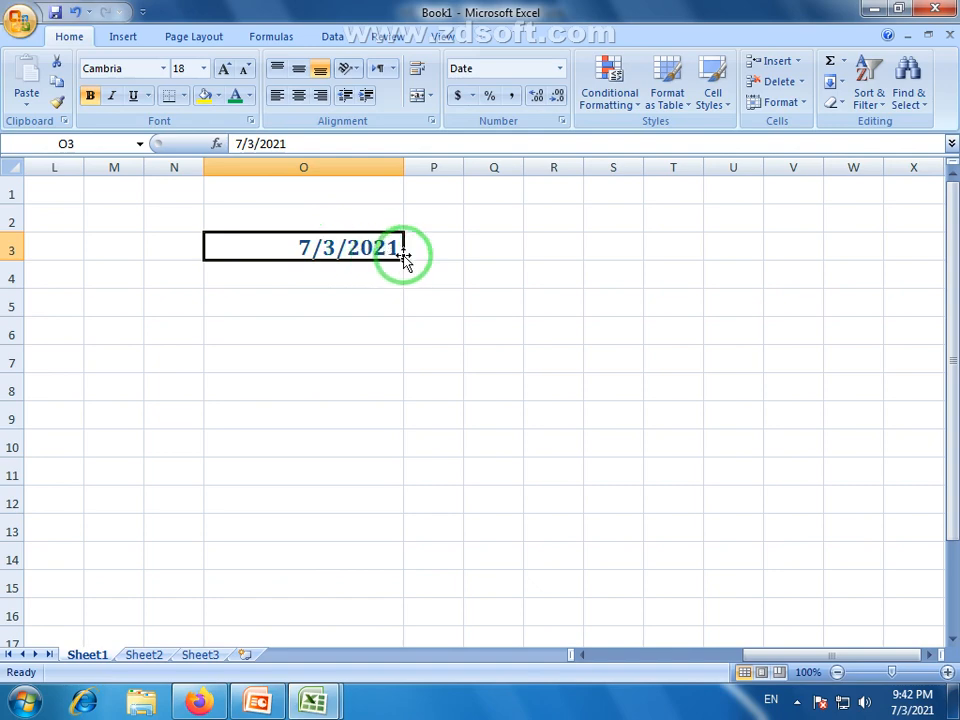
drag(404, 259, 395, 488)
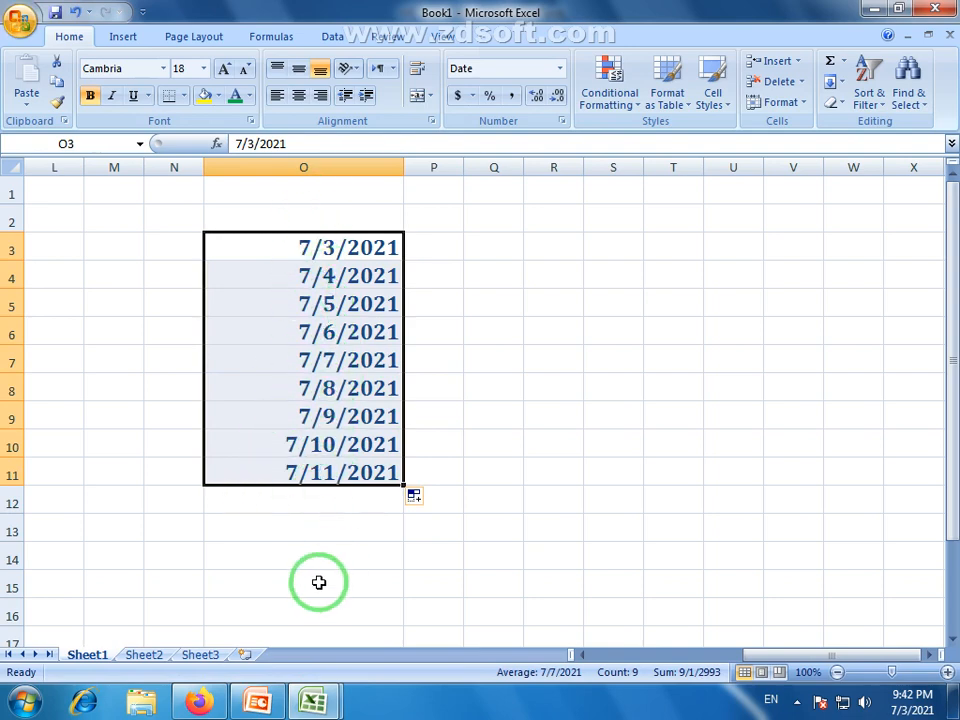
click(367, 476)
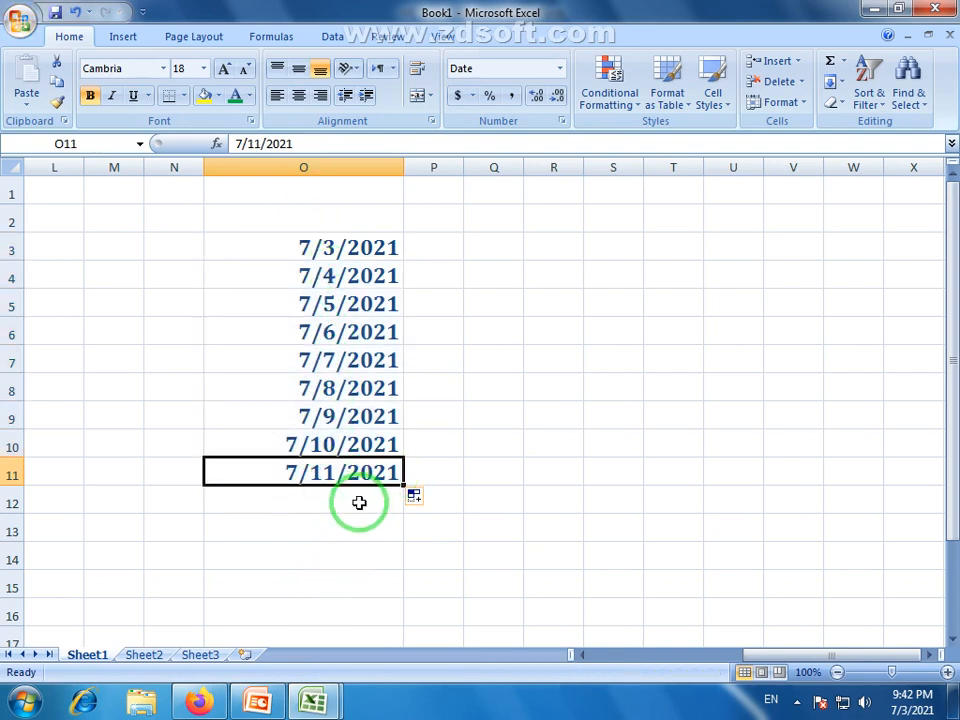
click(359, 502)
drag(364, 471, 373, 280)
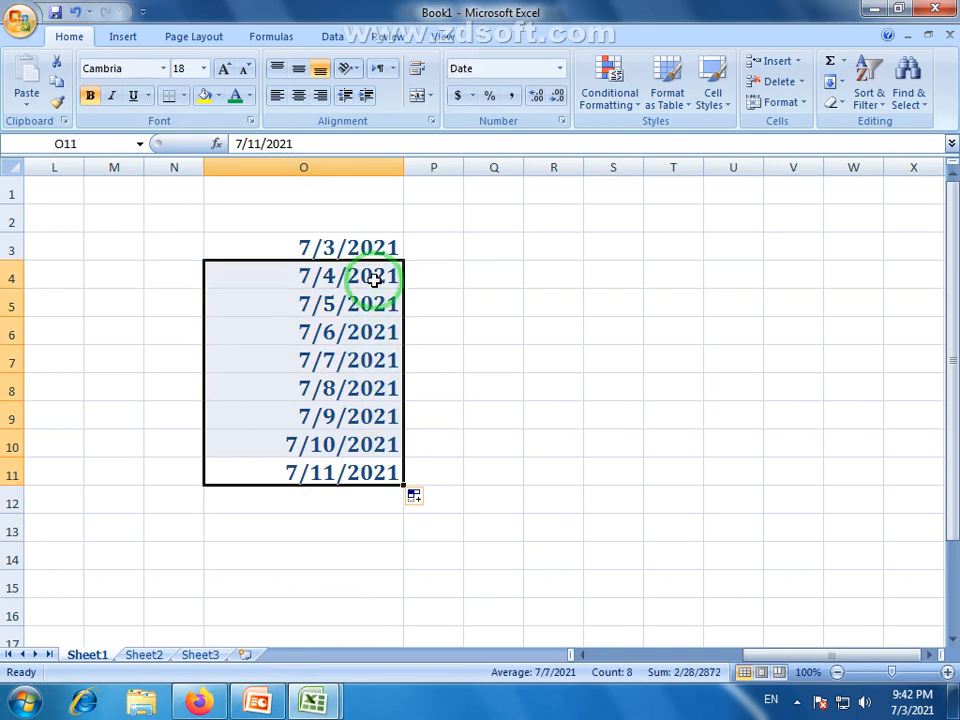
key(Delete)
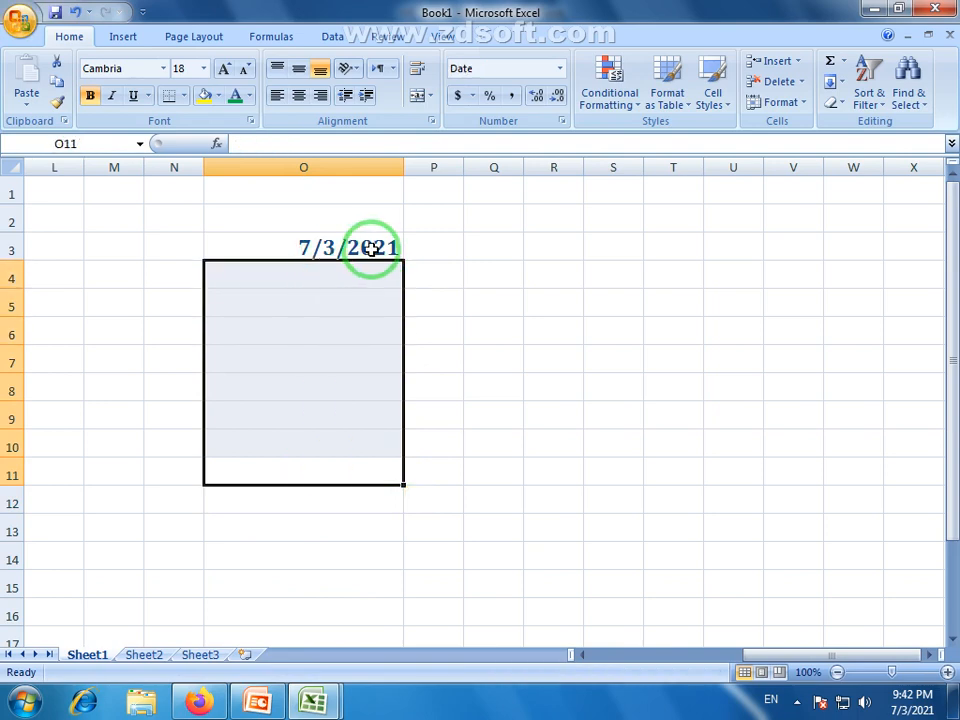
Apply the custom number format d/m/yyyy to the date in O3
click(377, 242)
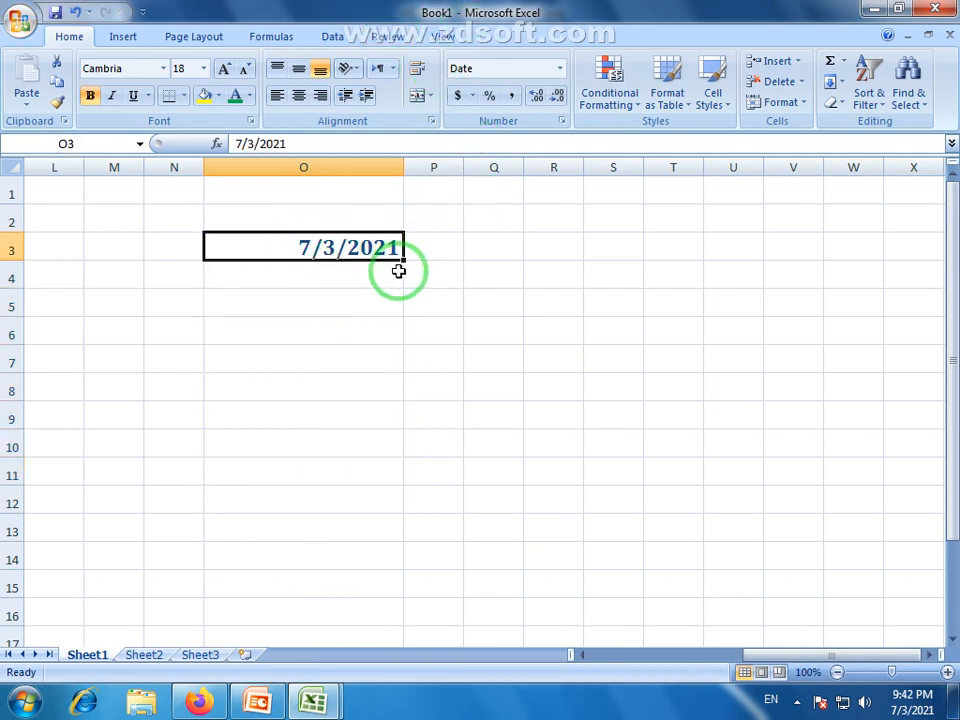
click(347, 276)
click(353, 247)
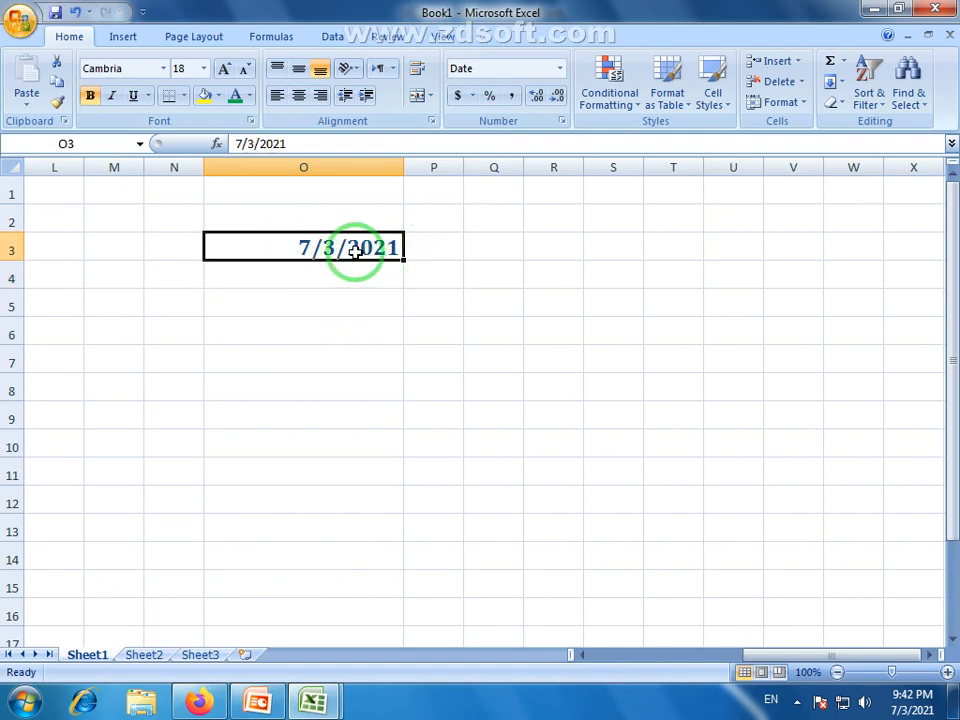
click(559, 68)
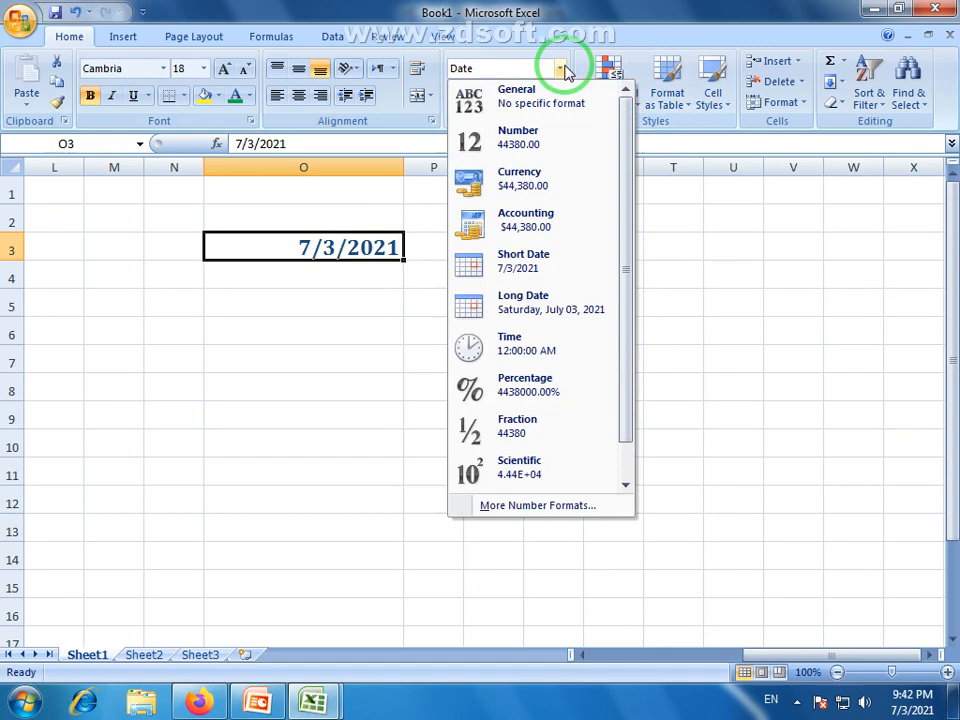
click(553, 506)
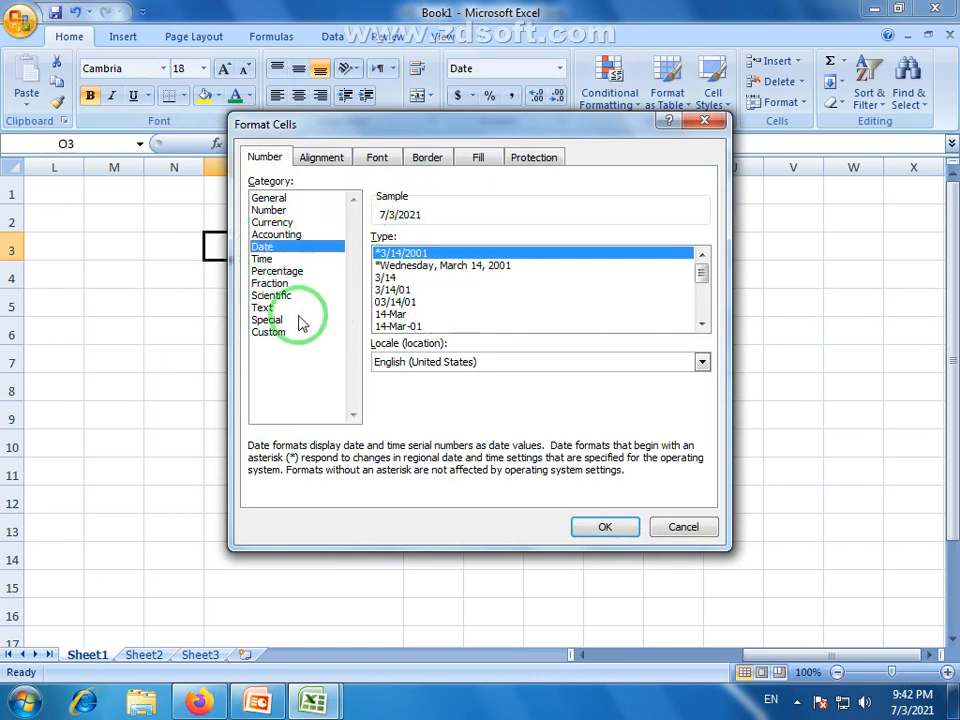
click(270, 333)
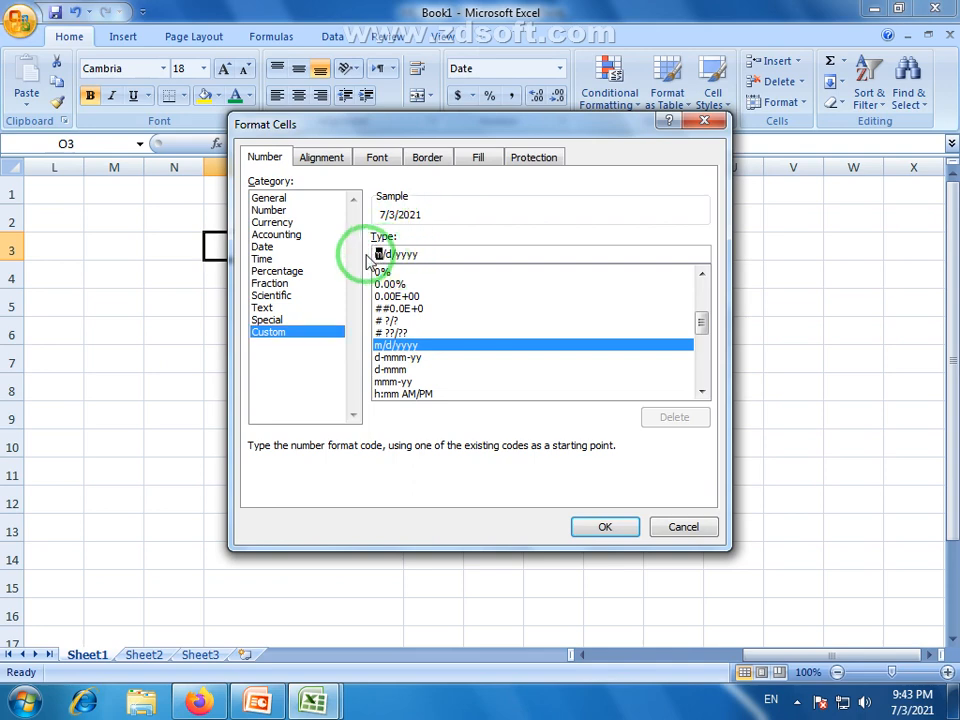
text(d/)
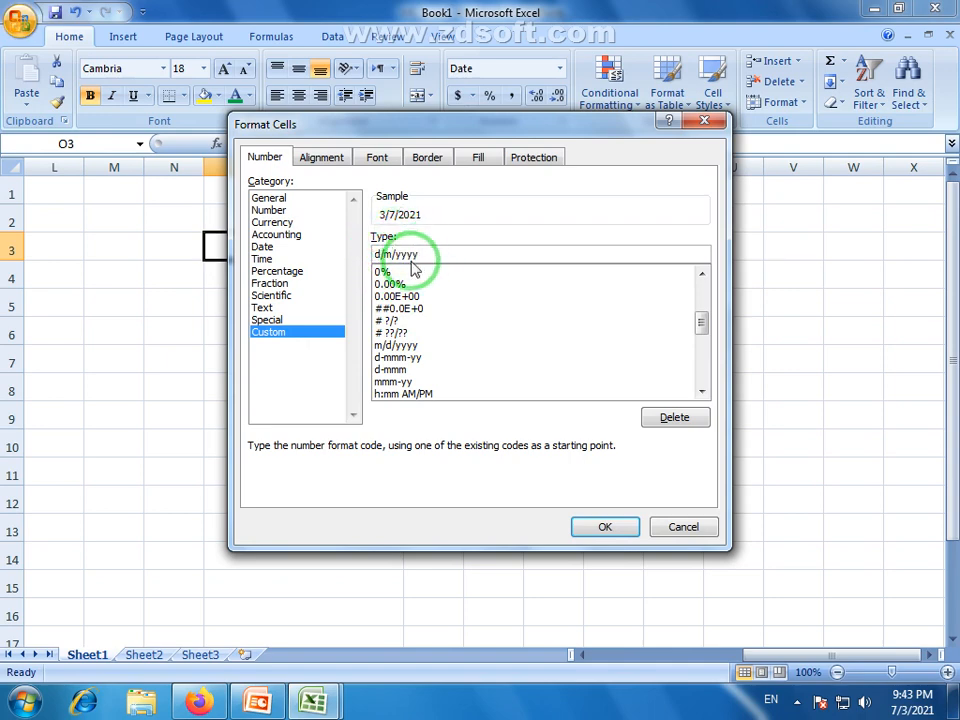
click(603, 530)
click(339, 294)
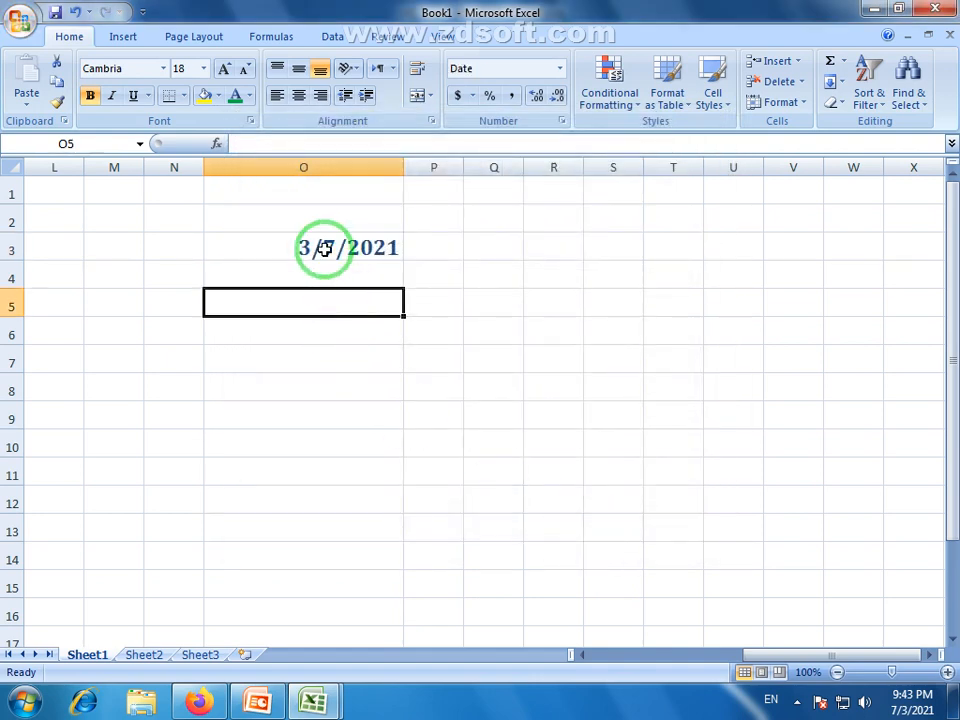
Try filling the d/m/yyyy date from O3 down through O10 and undo the fill
click(320, 248)
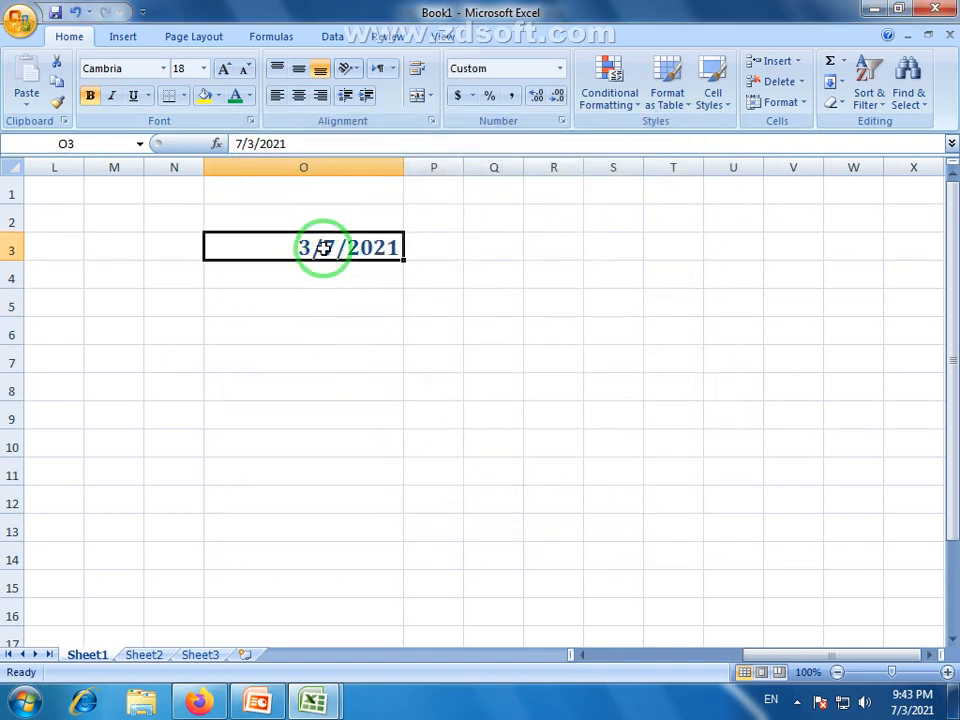
drag(400, 260, 387, 455)
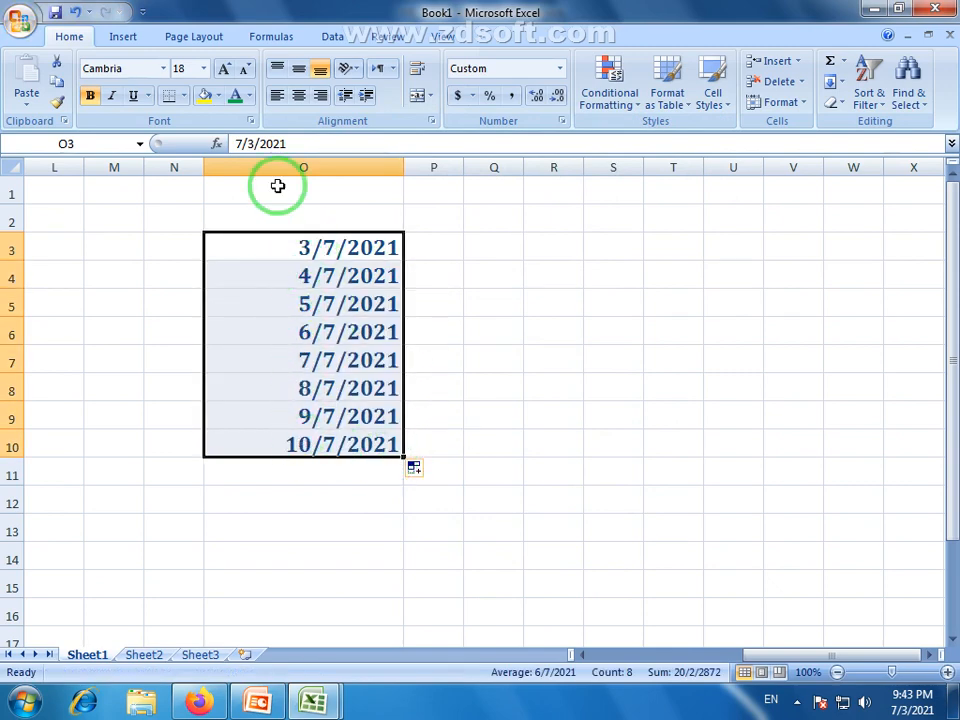
key(ctrl+z)
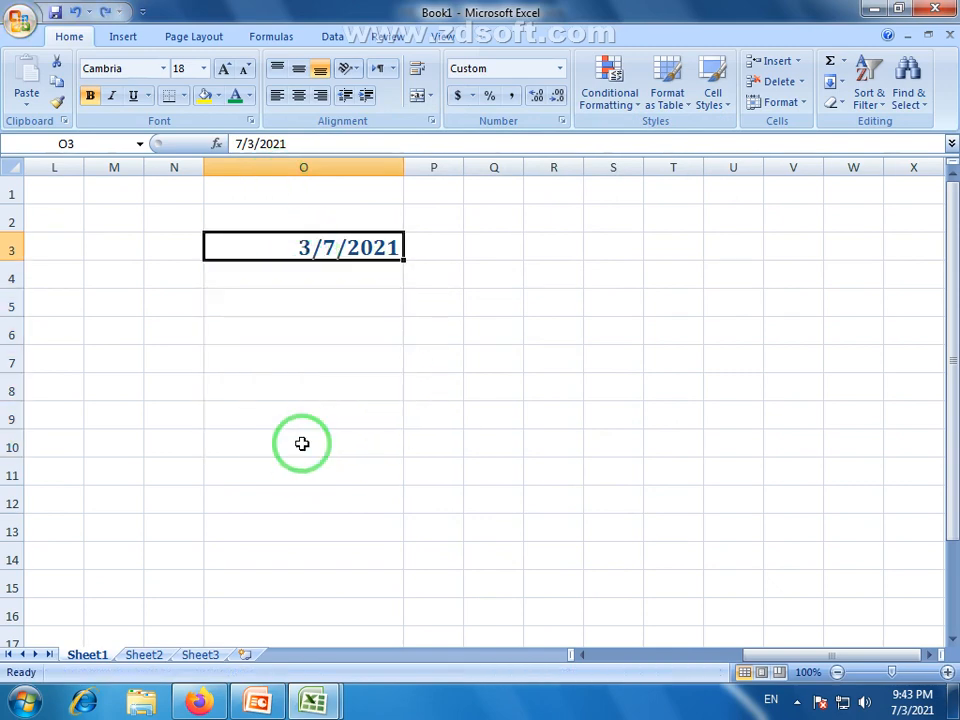
Review the number formats offered for the date in O3
click(362, 266)
click(337, 249)
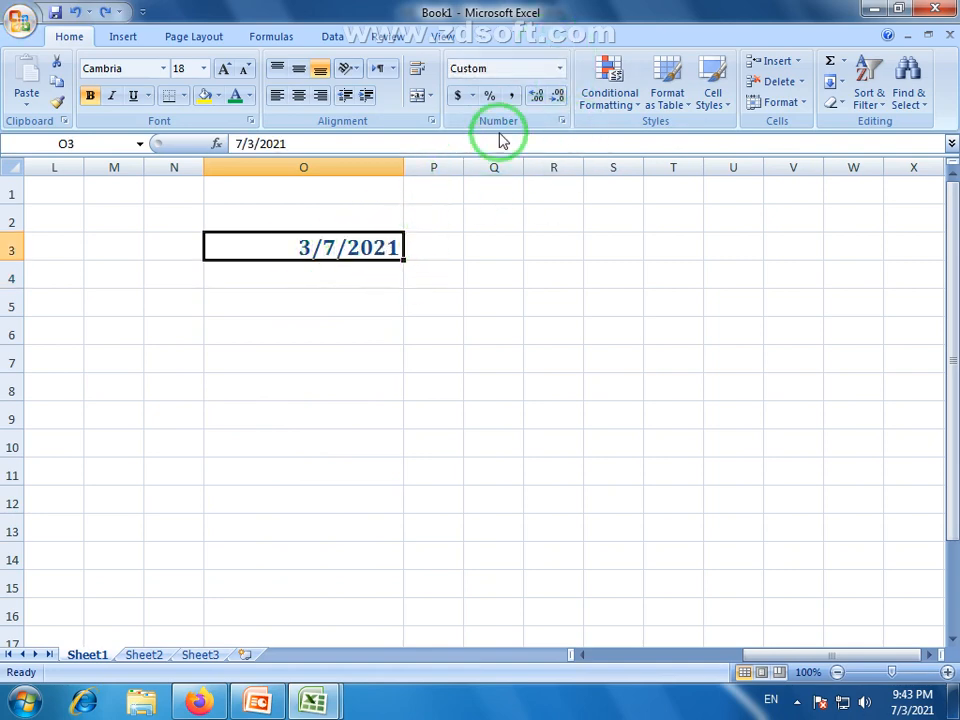
click(559, 68)
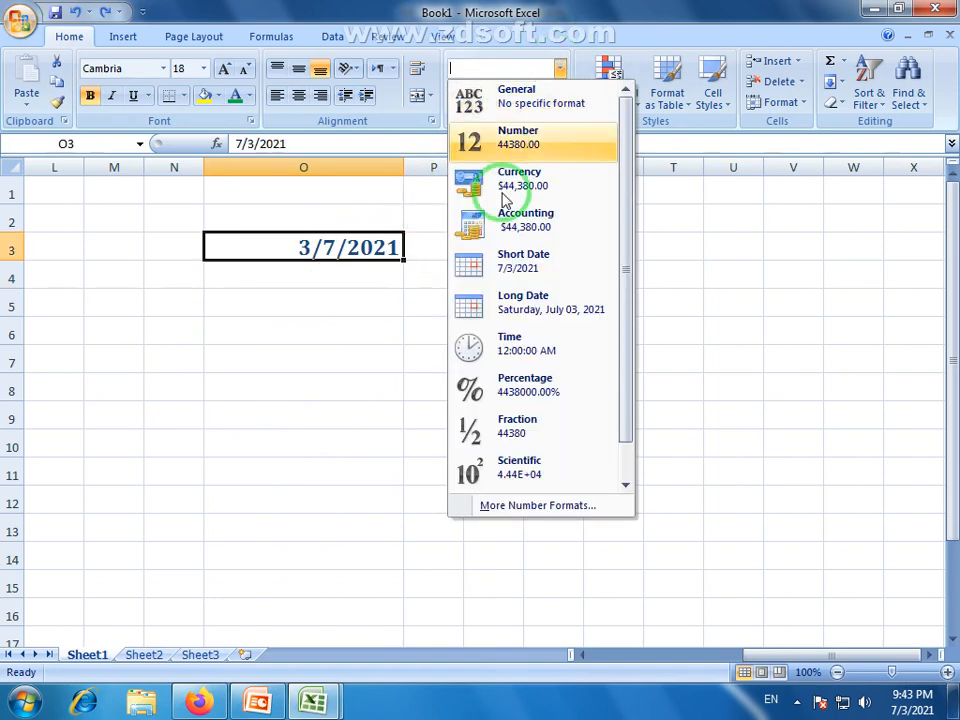
click(735, 281)
click(563, 72)
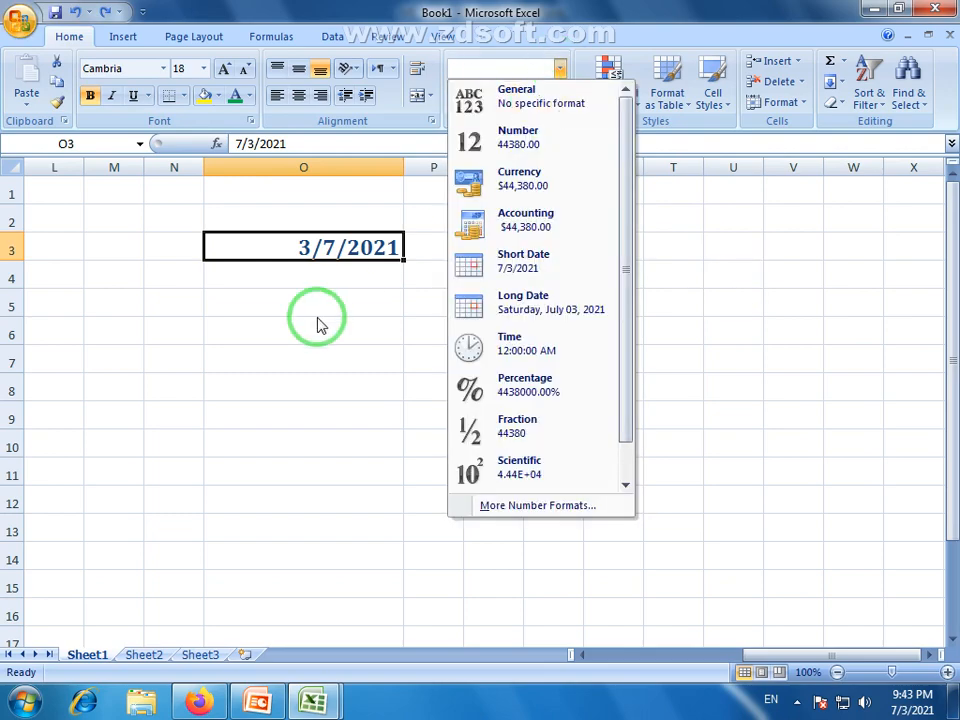
click(317, 324)
Change the custom number format of O3 to dddd/mmmm/yyyy and widen column O to fit the longer date
click(561, 70)
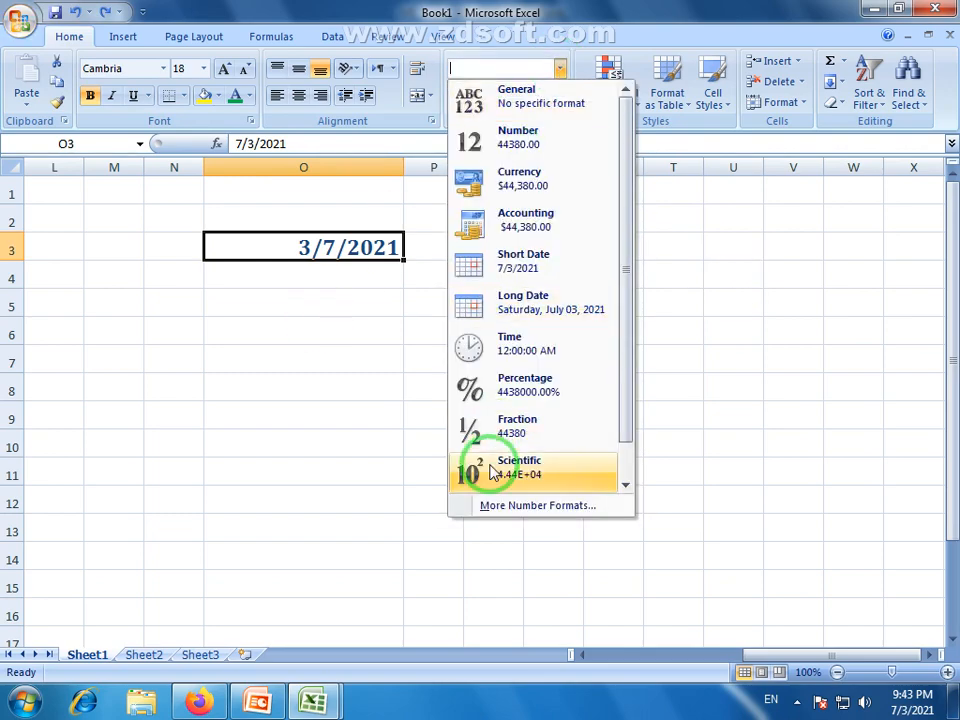
click(516, 507)
drag(453, 135, 635, 162)
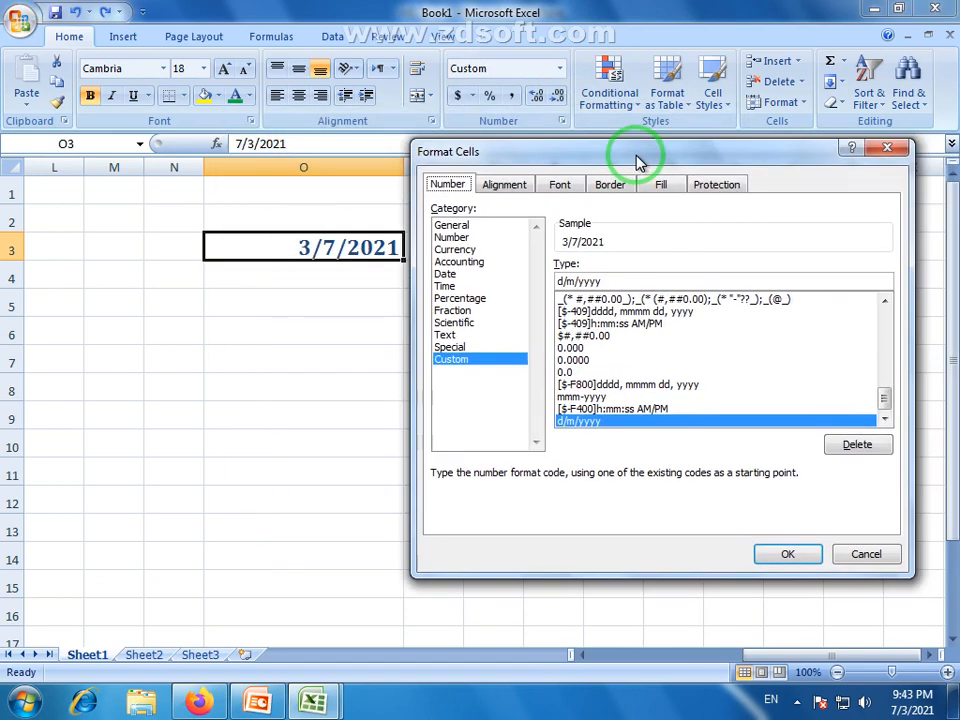
double_click(571, 281)
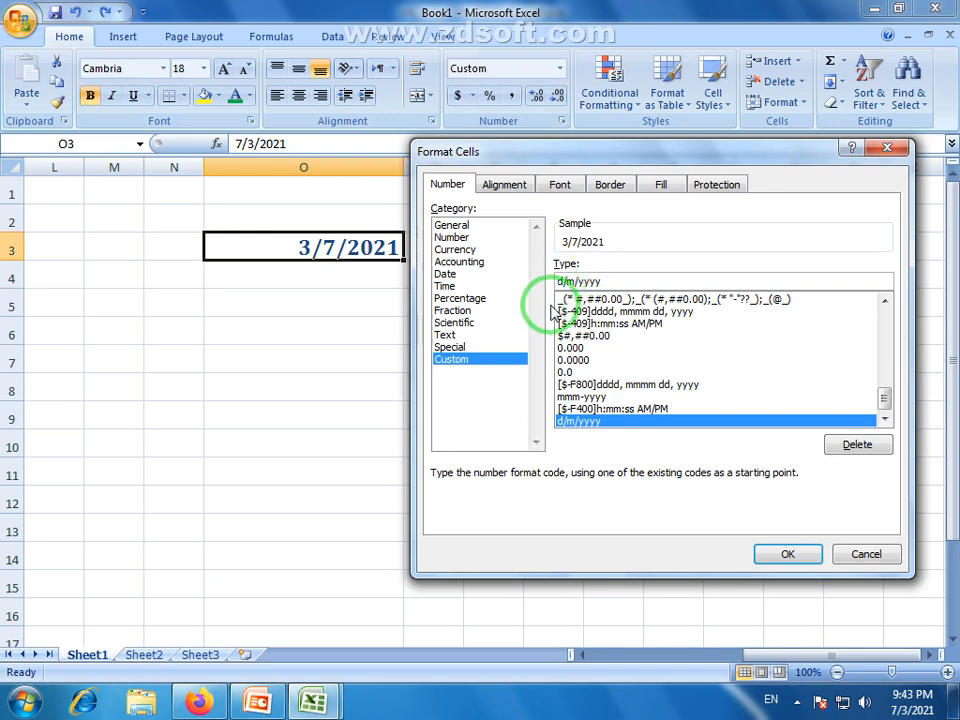
click(561, 281)
text(d)
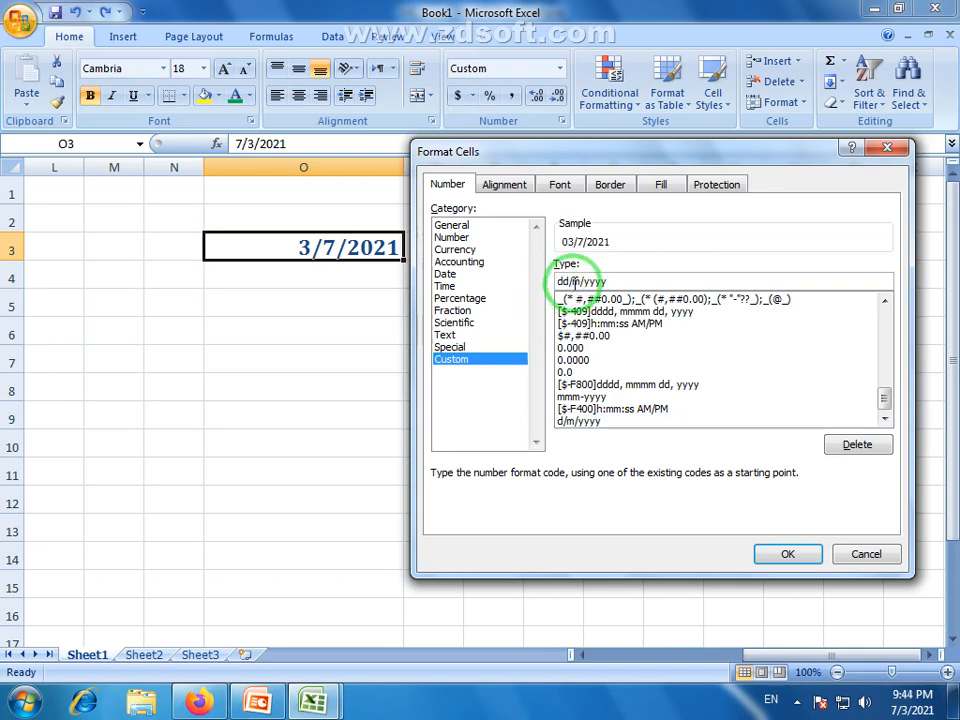
click(576, 281)
text(mmm)
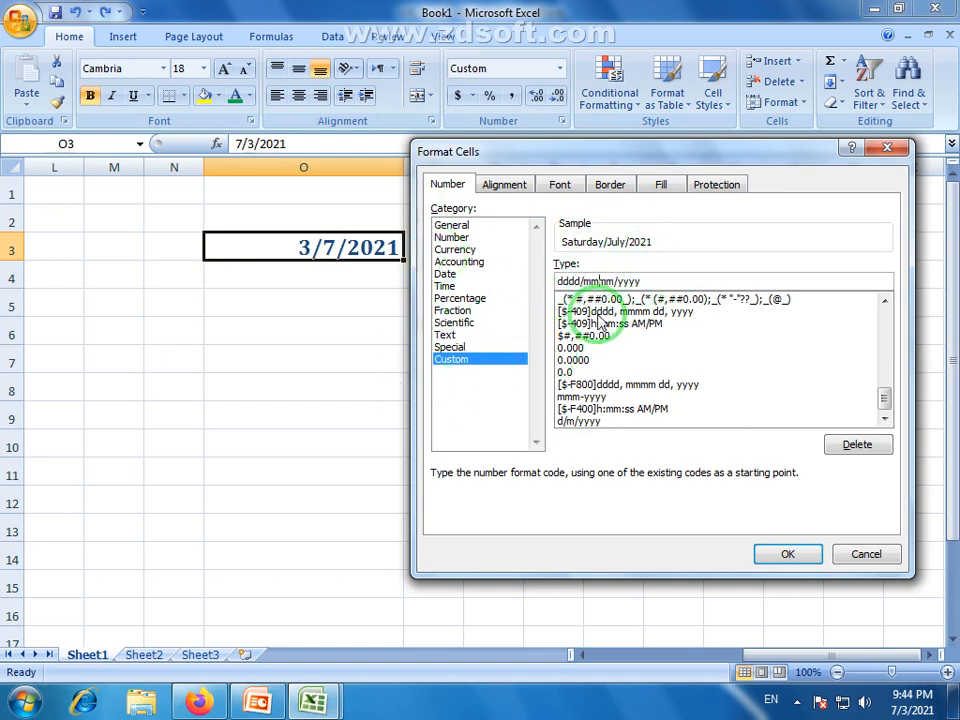
click(760, 549)
drag(401, 165, 497, 169)
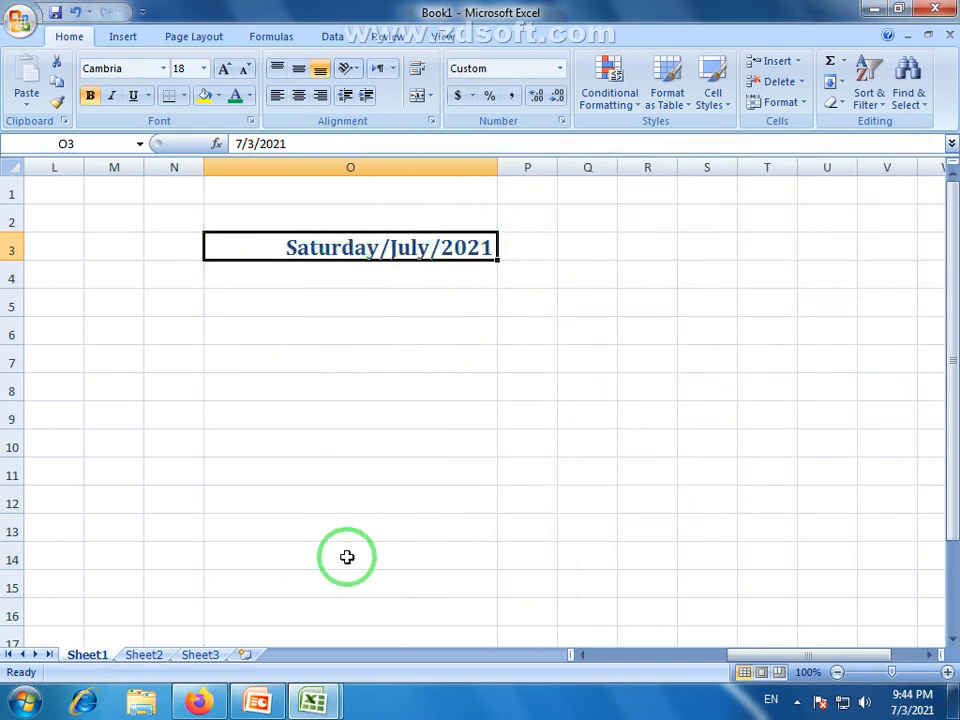
Check the custom format code applied to O3 in Format Cells and leave it unchanged
click(557, 69)
click(516, 509)
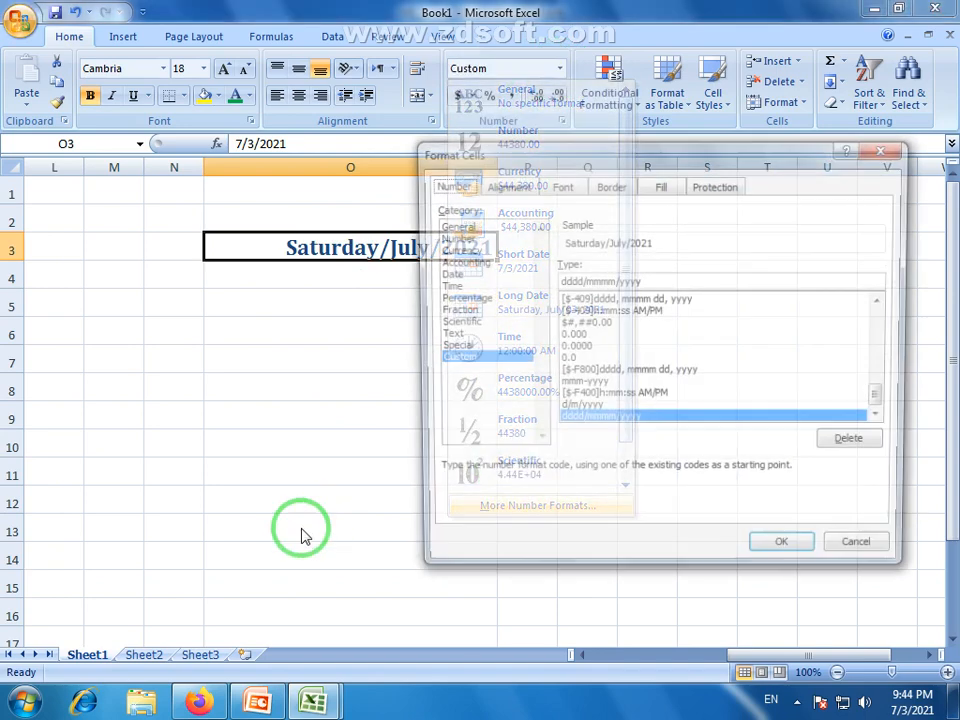
click(867, 556)
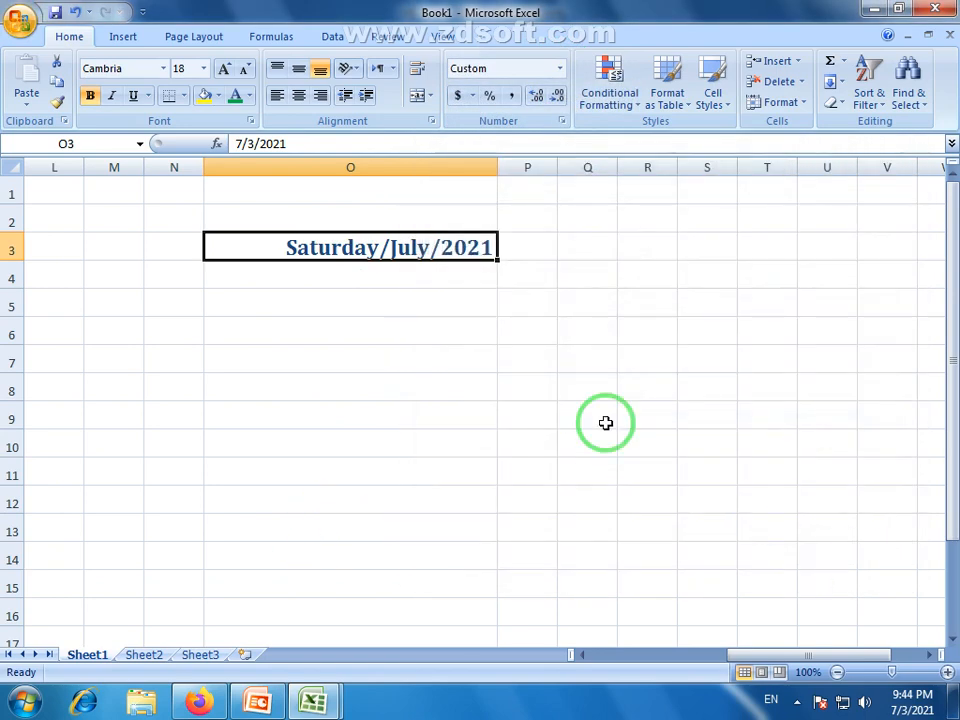
Fill the formatted date from O3 down through O12 as a daily series and return to the first columns
drag(497, 262, 500, 525)
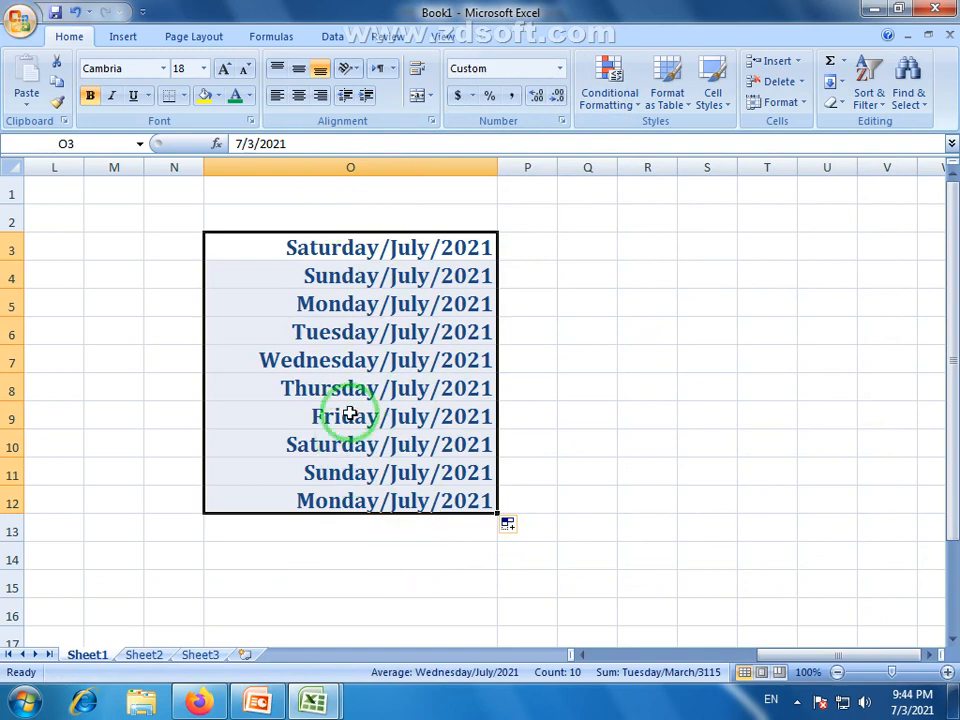
click(429, 589)
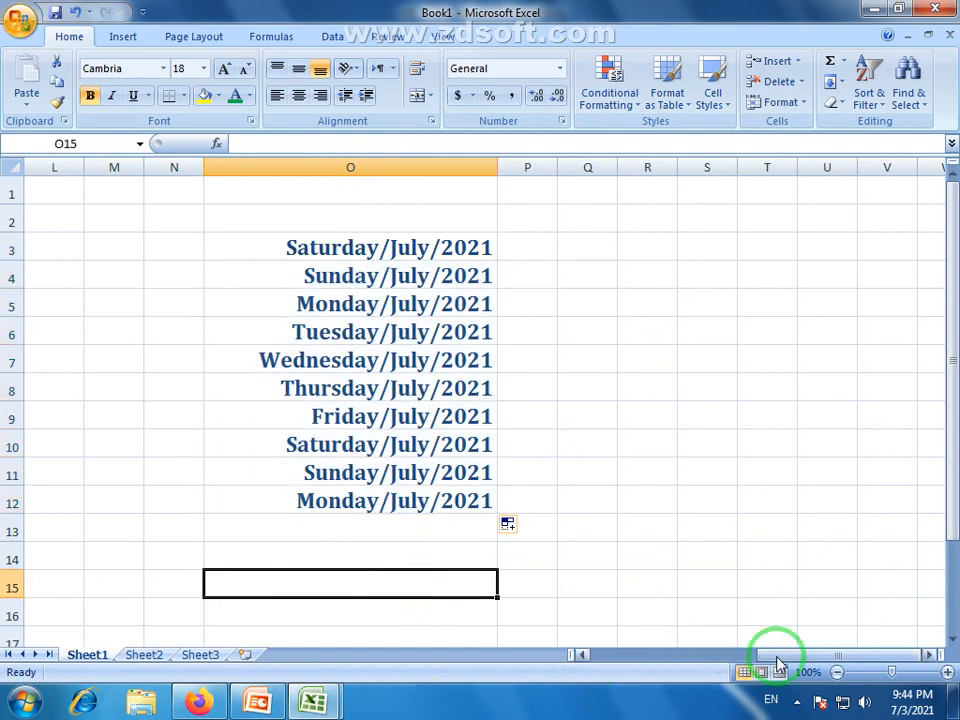
drag(776, 654, 587, 668)
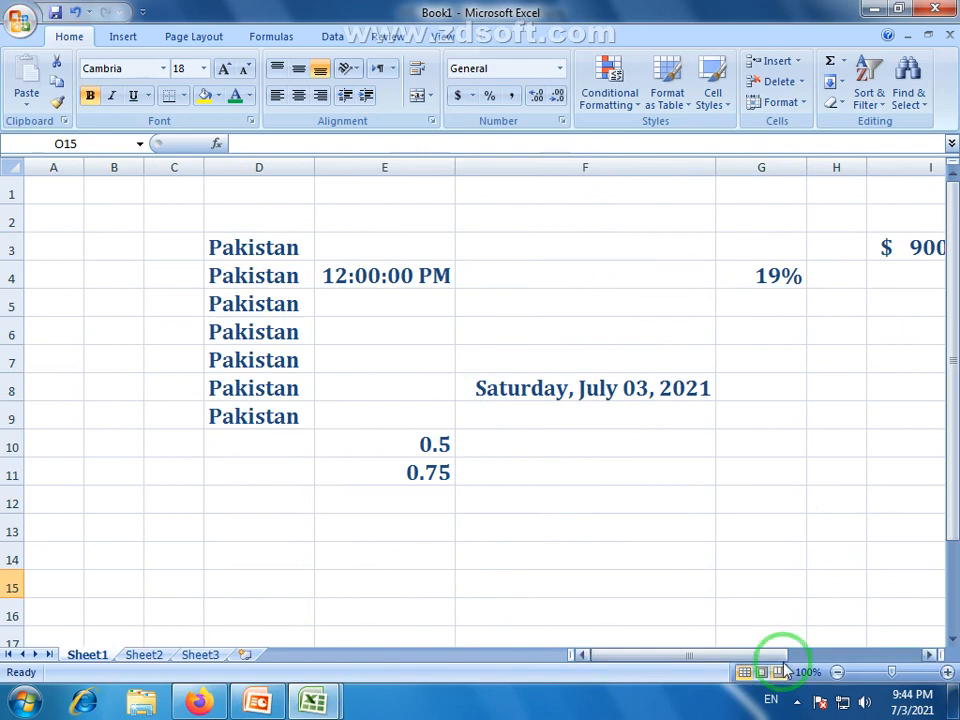
drag(729, 654, 838, 652)
click(650, 330)
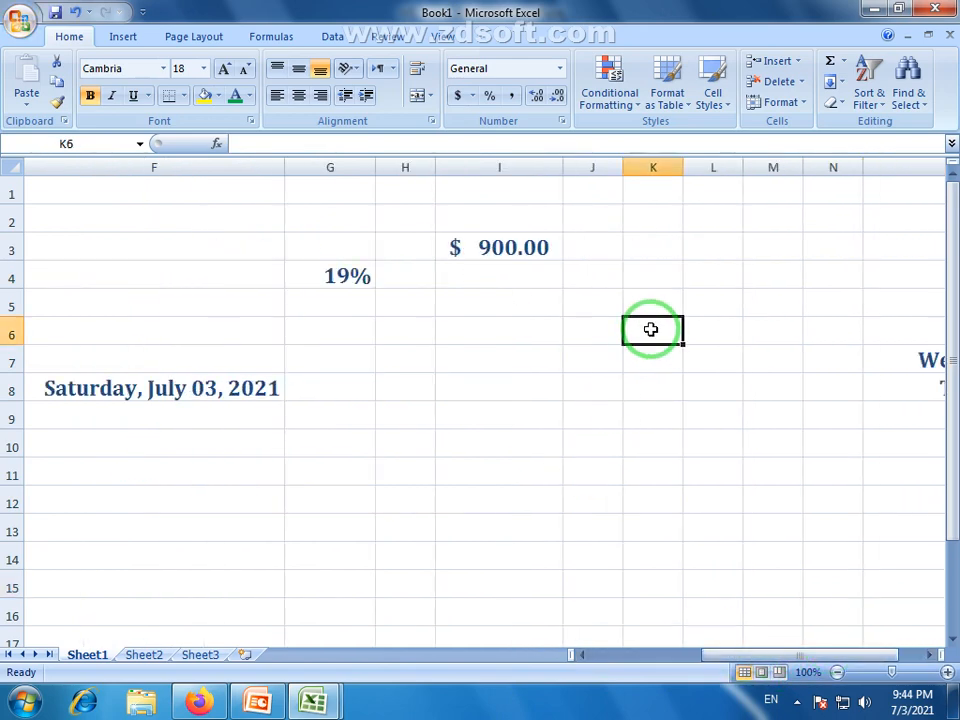
click(473, 97)
click(489, 97)
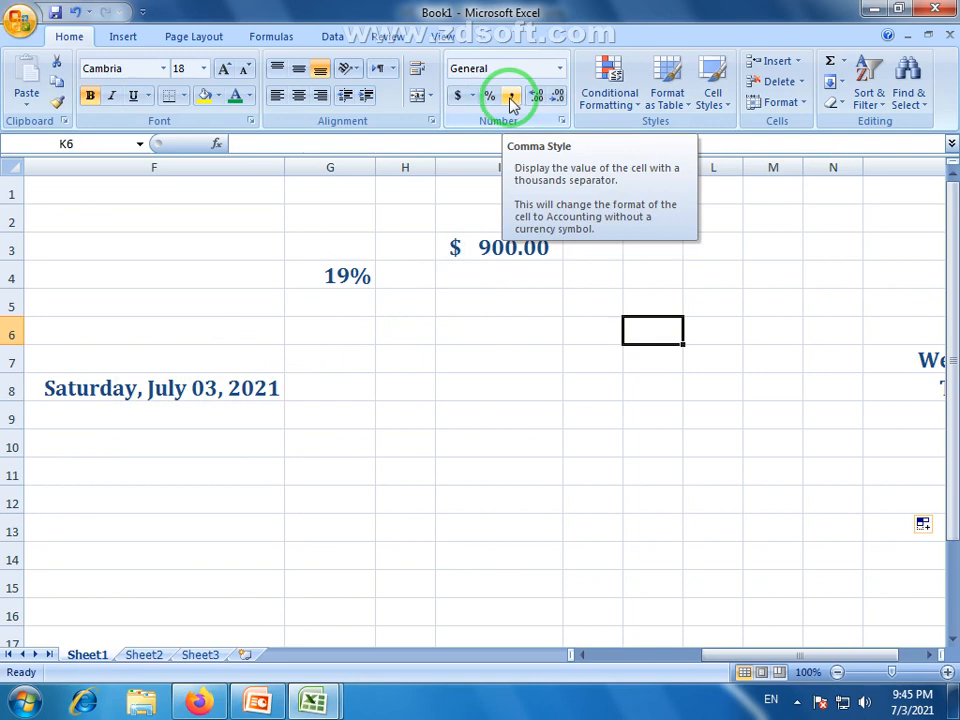
Apply the Number format to the amount in I3 and replace its value with 85247
click(497, 247)
click(563, 70)
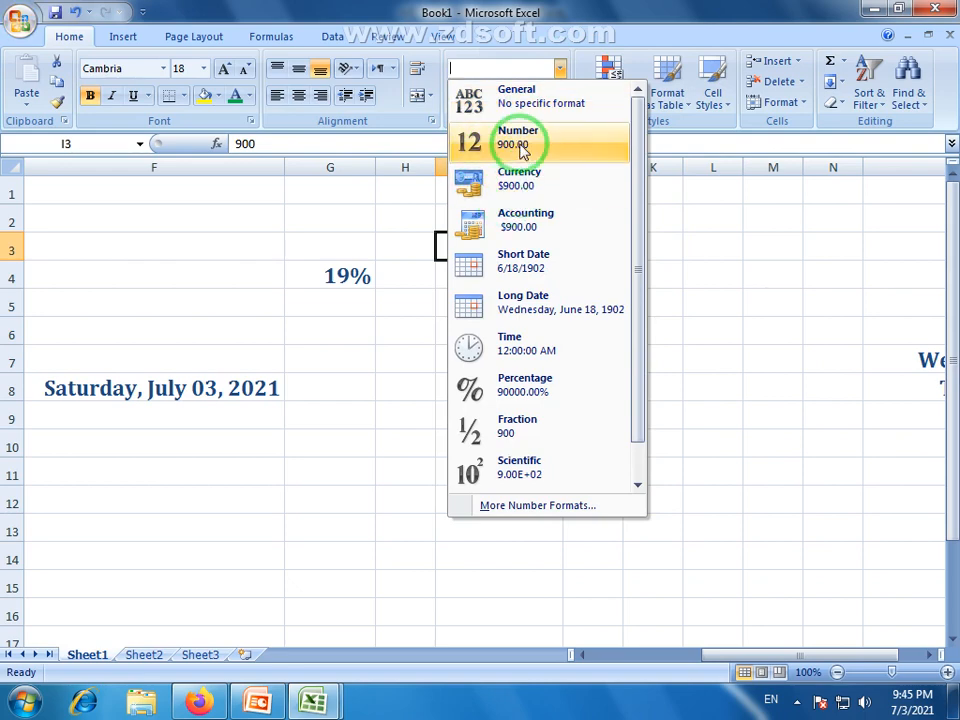
click(521, 146)
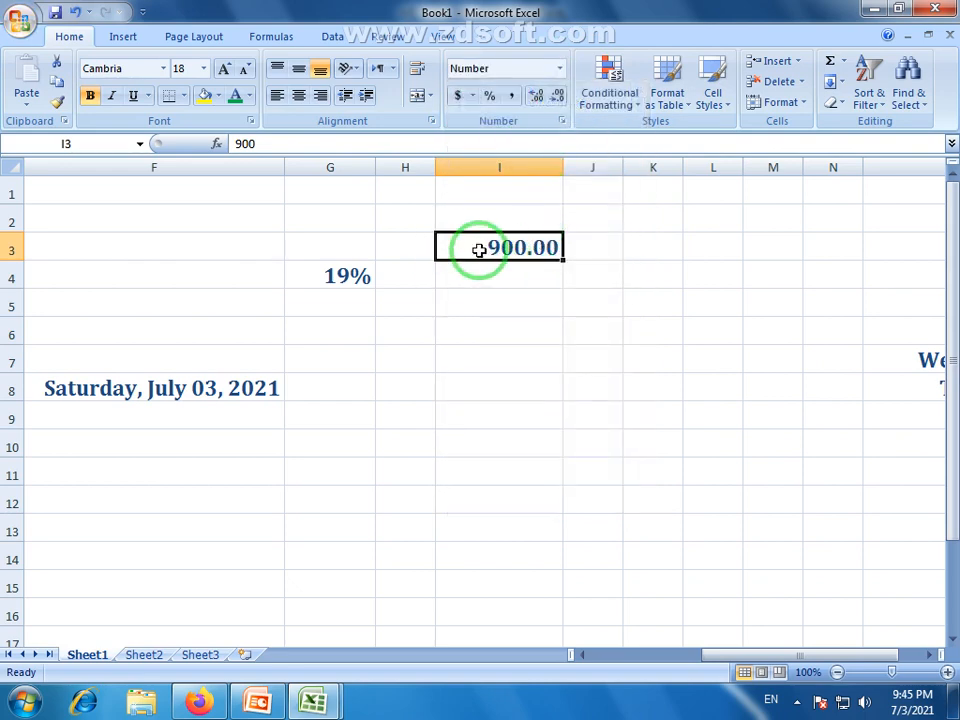
double_click(516, 252)
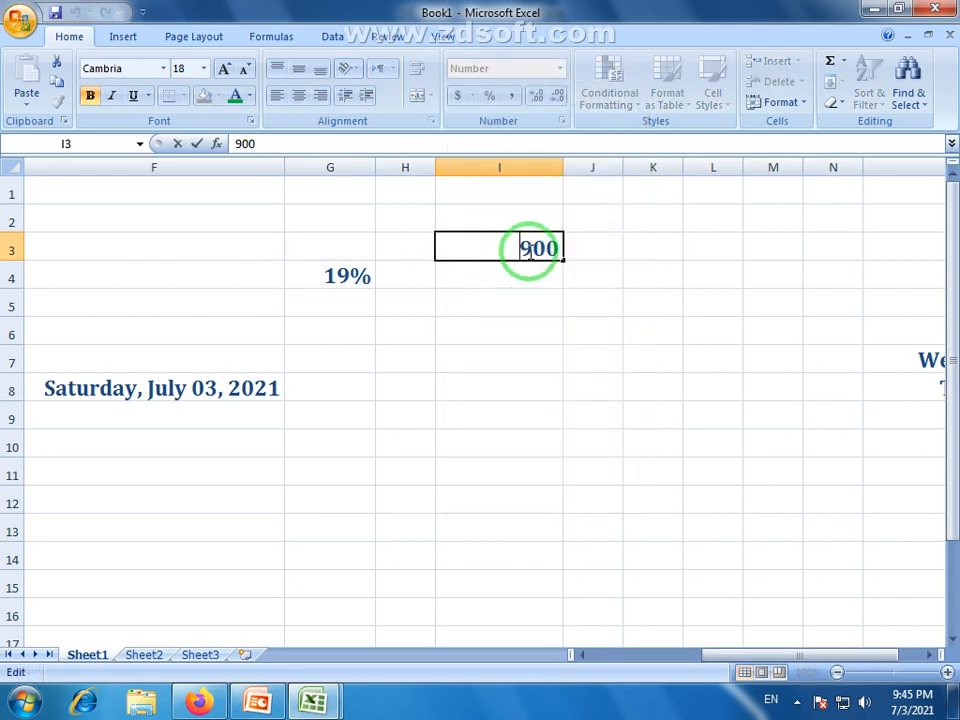
double_click(529, 250)
text(85247)
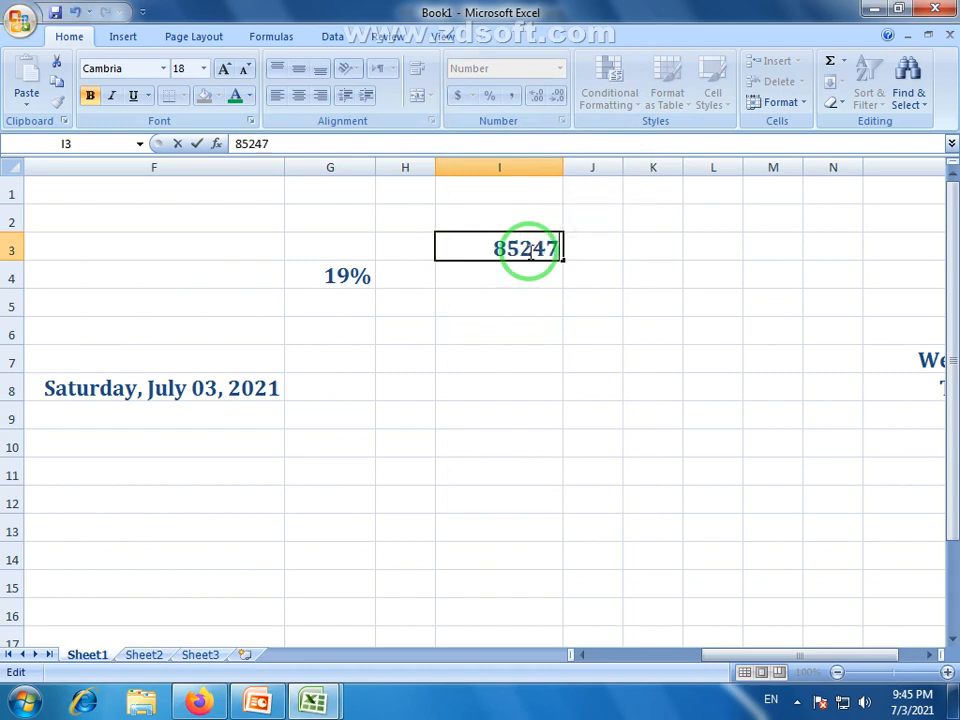
click(518, 295)
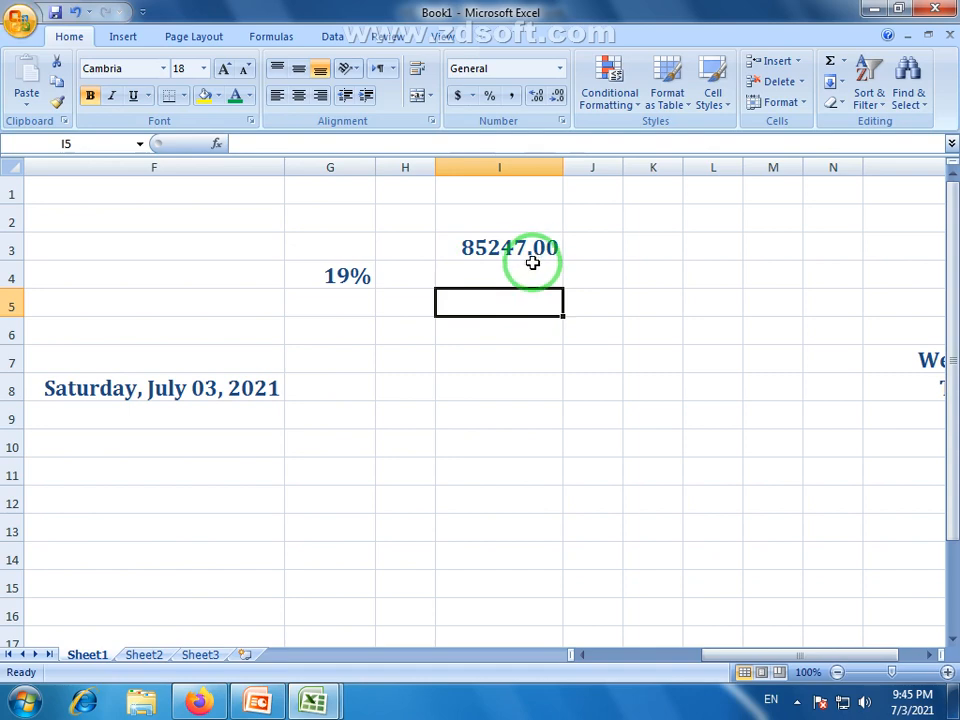
Apply Comma Style to I3 and widen column I to fit the formatted number
click(503, 257)
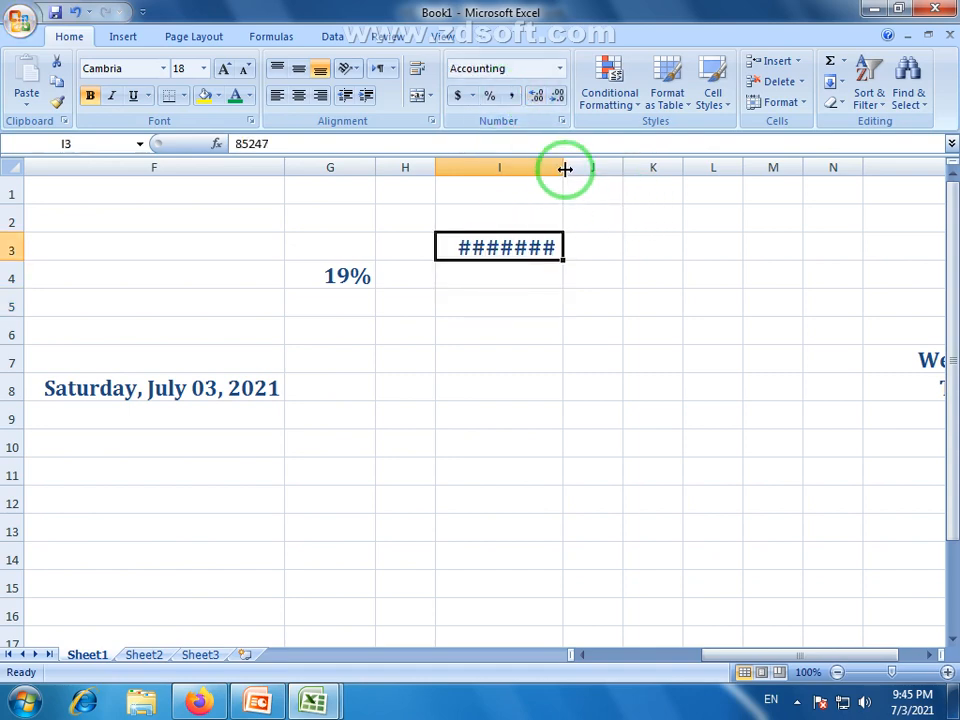
drag(563, 167, 633, 170)
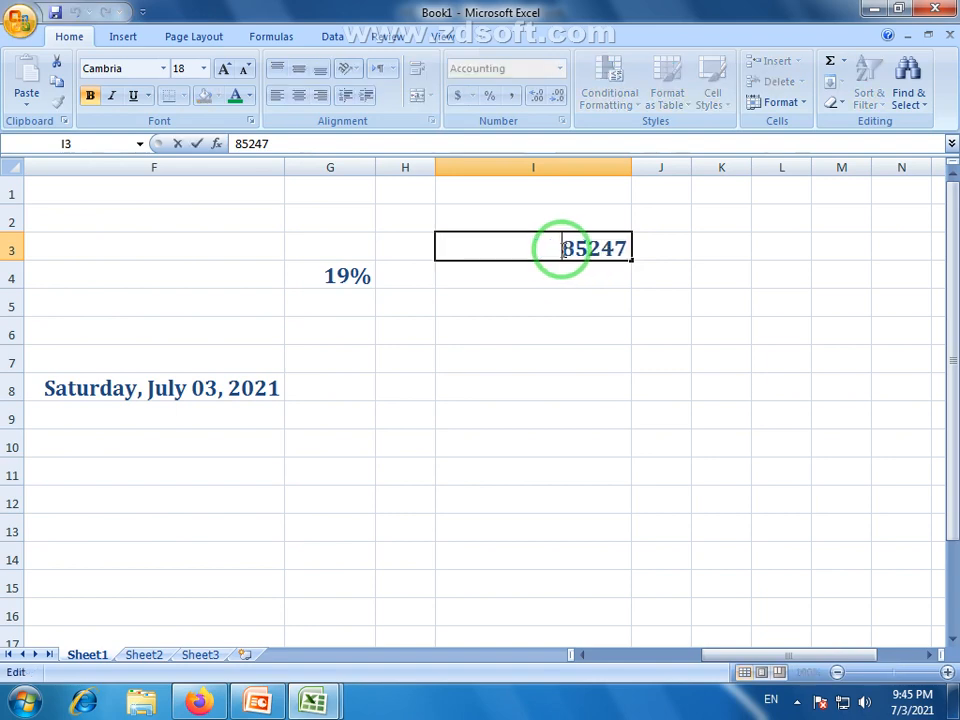
Change the value in I3 to 47585247 and keep it in Comma Style
click(526, 302)
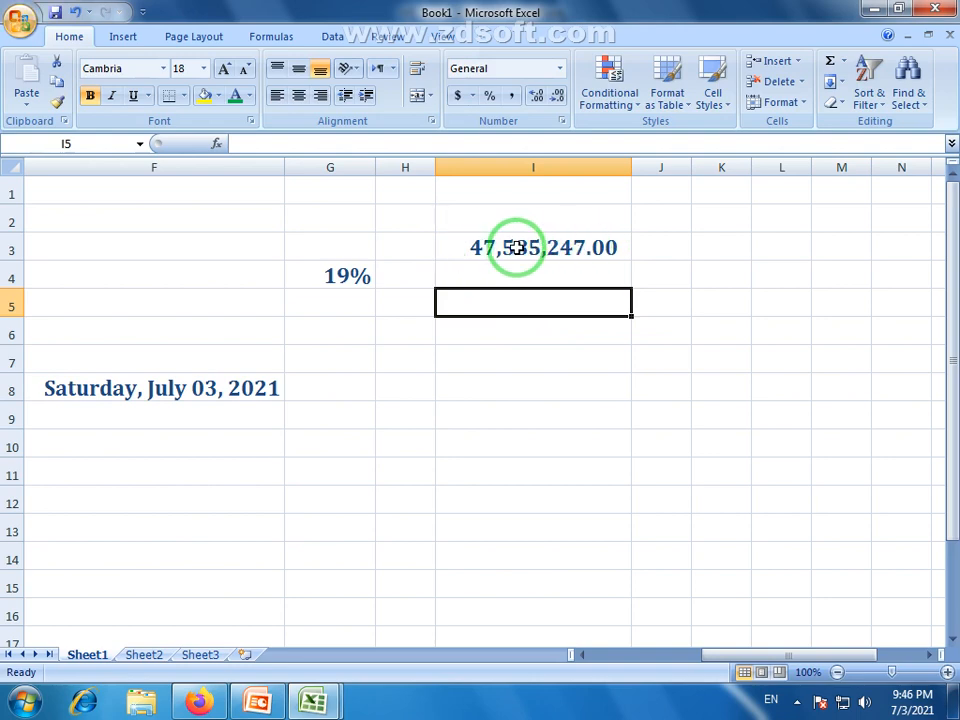
click(556, 251)
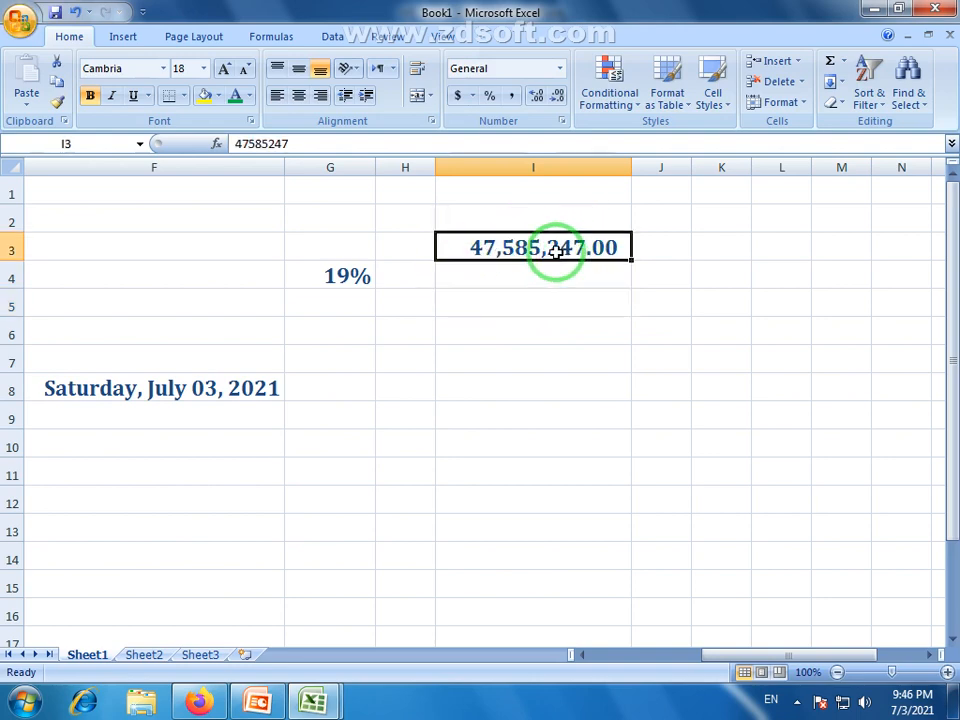
click(511, 95)
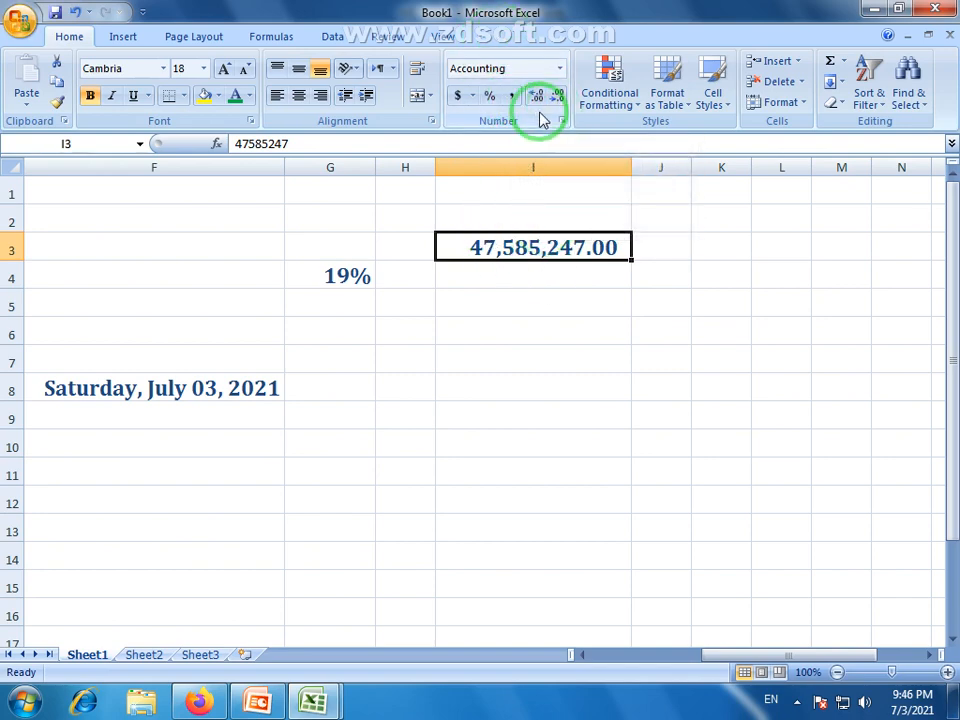
Review the full list of number formats offered for the amount in I3, then return to the first columns
click(559, 68)
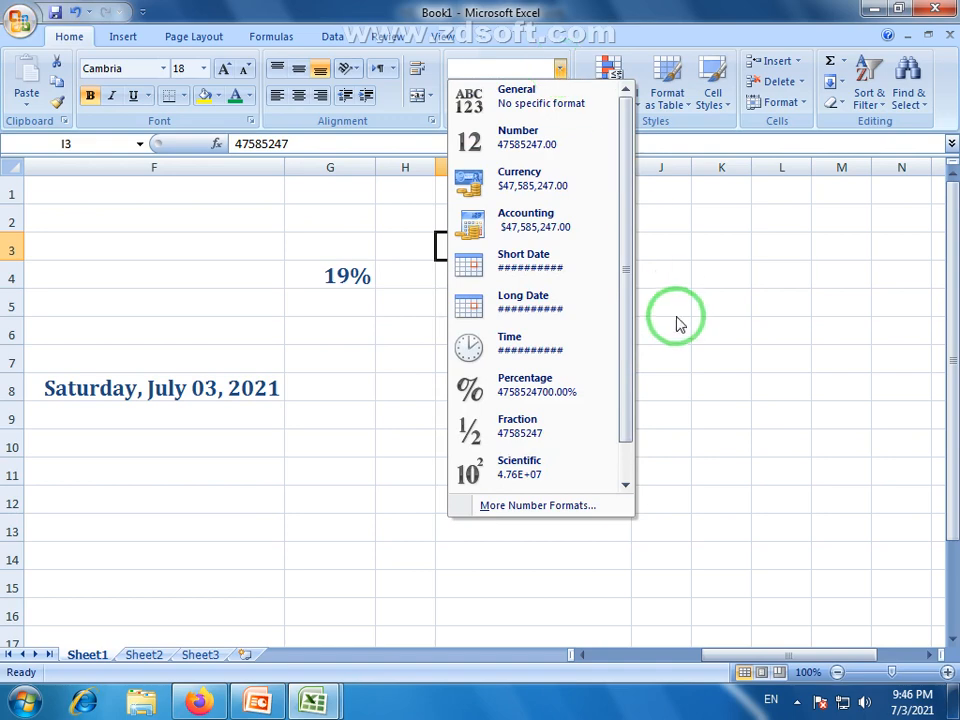
click(557, 327)
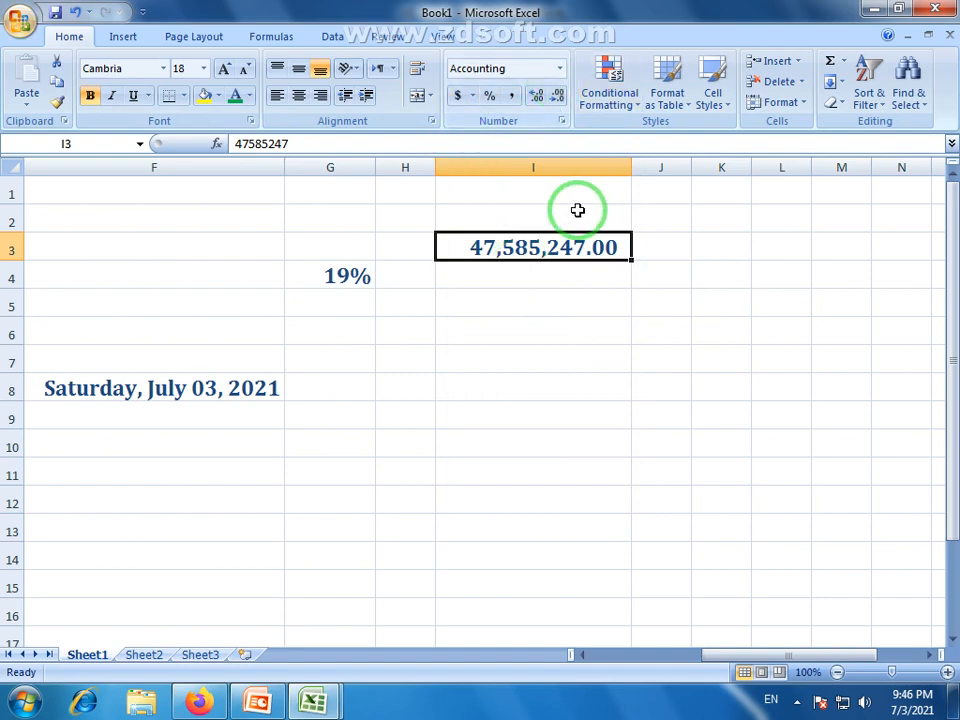
click(559, 69)
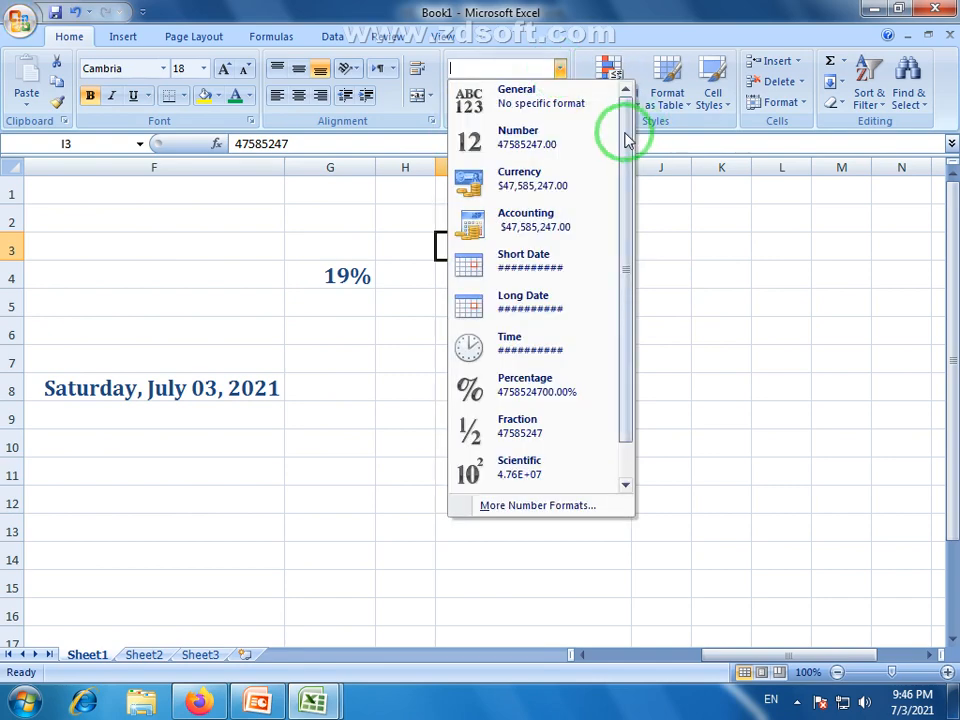
drag(628, 139, 630, 223)
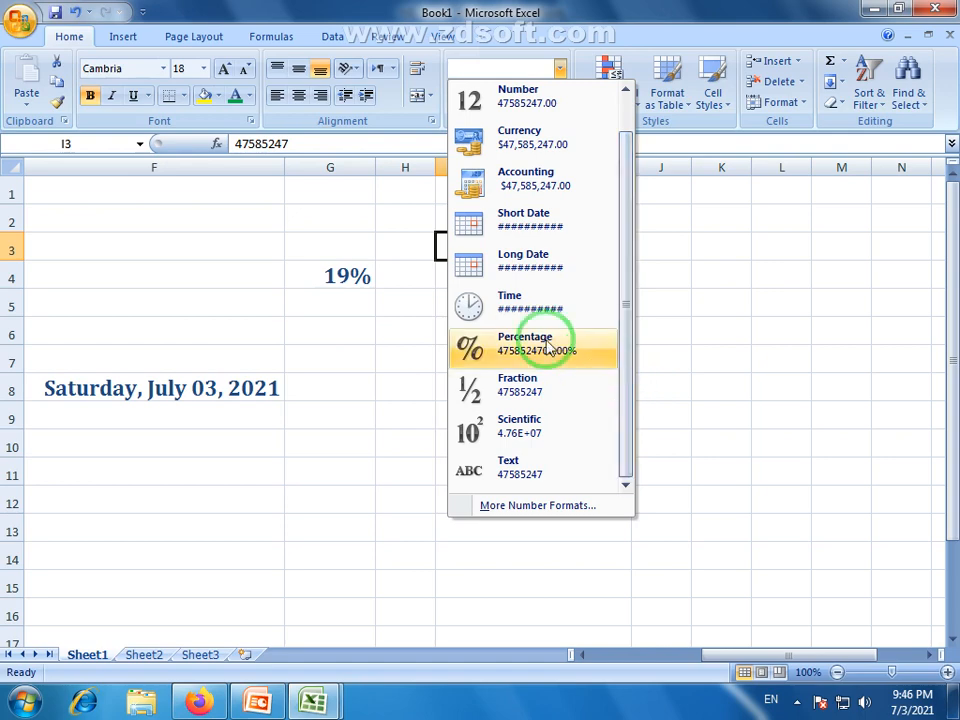
click(525, 178)
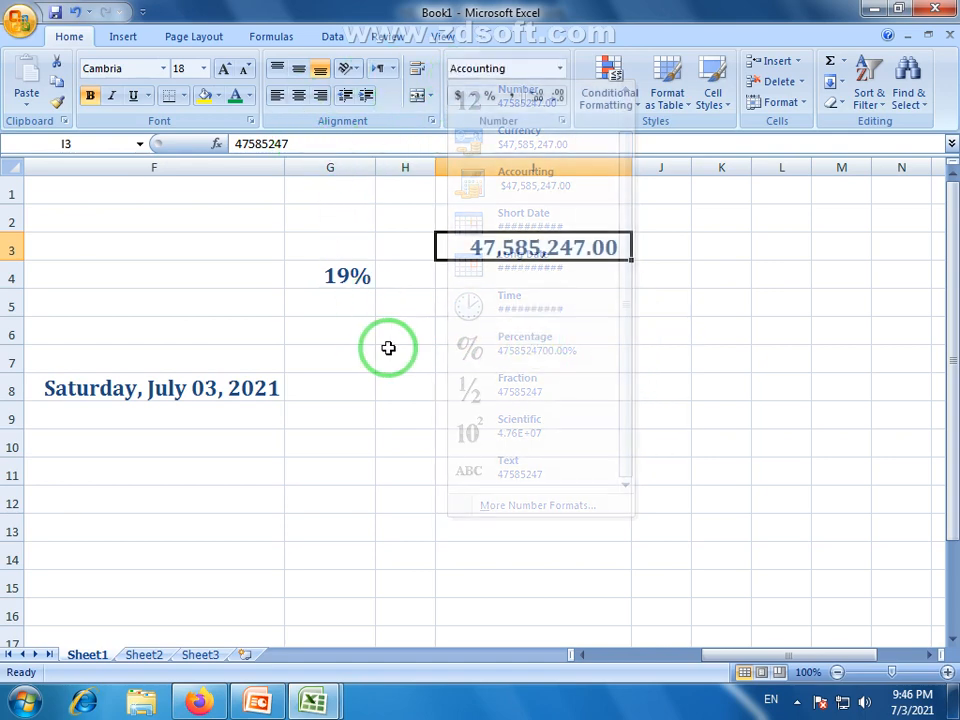
click(555, 304)
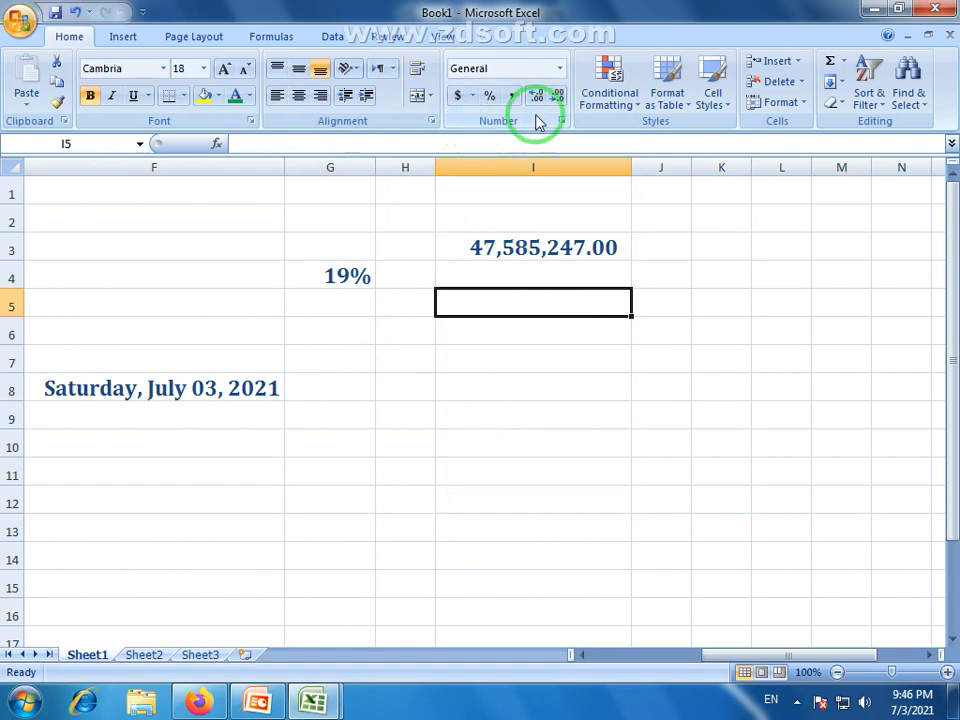
click(528, 268)
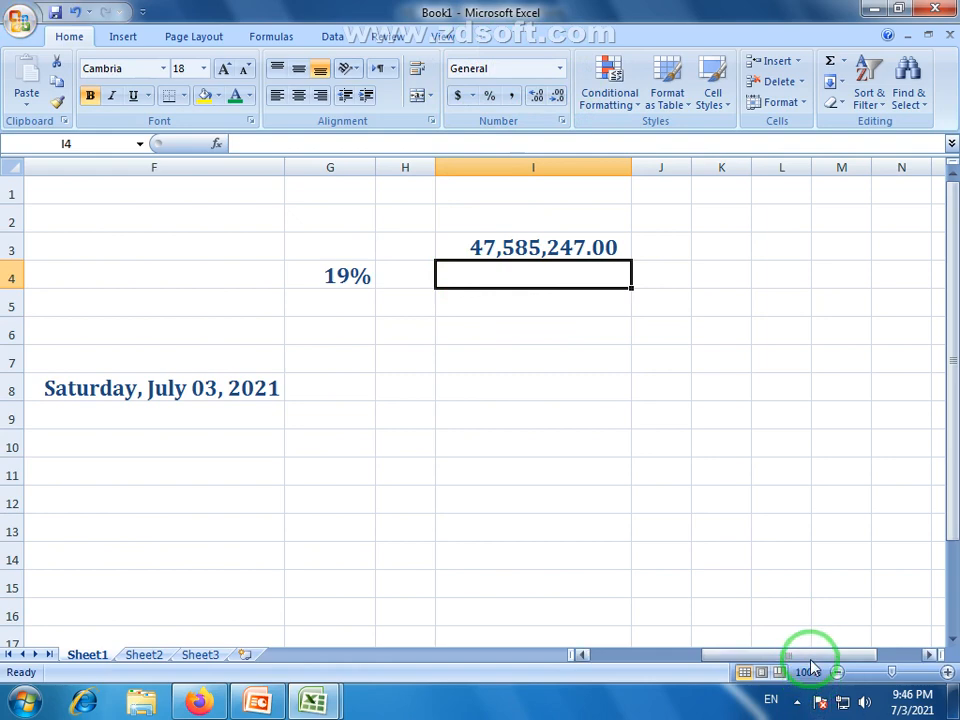
click(591, 654)
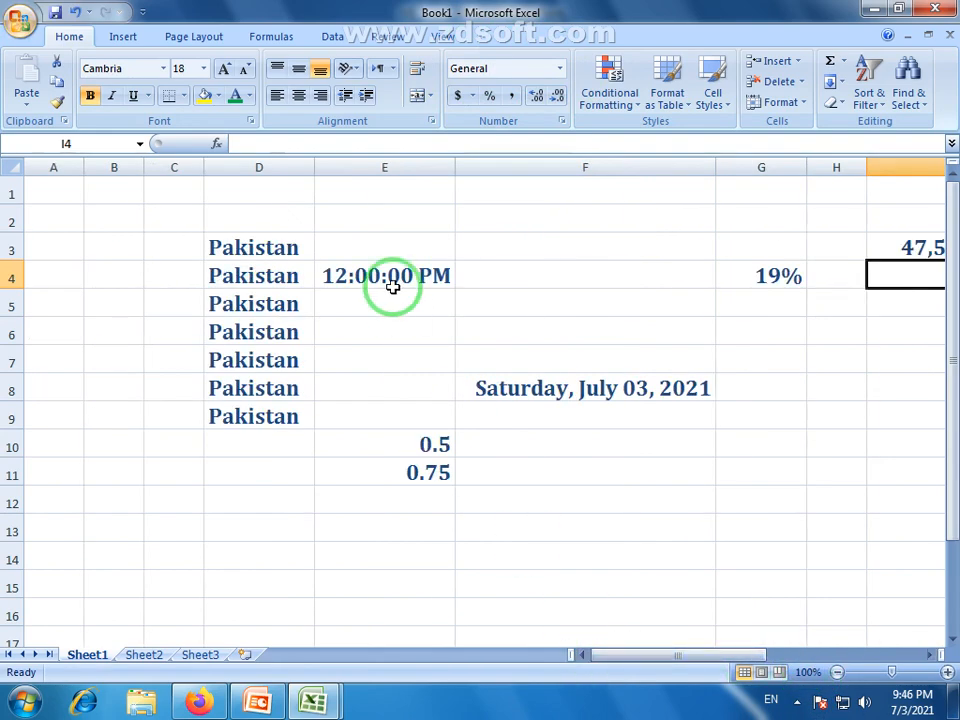